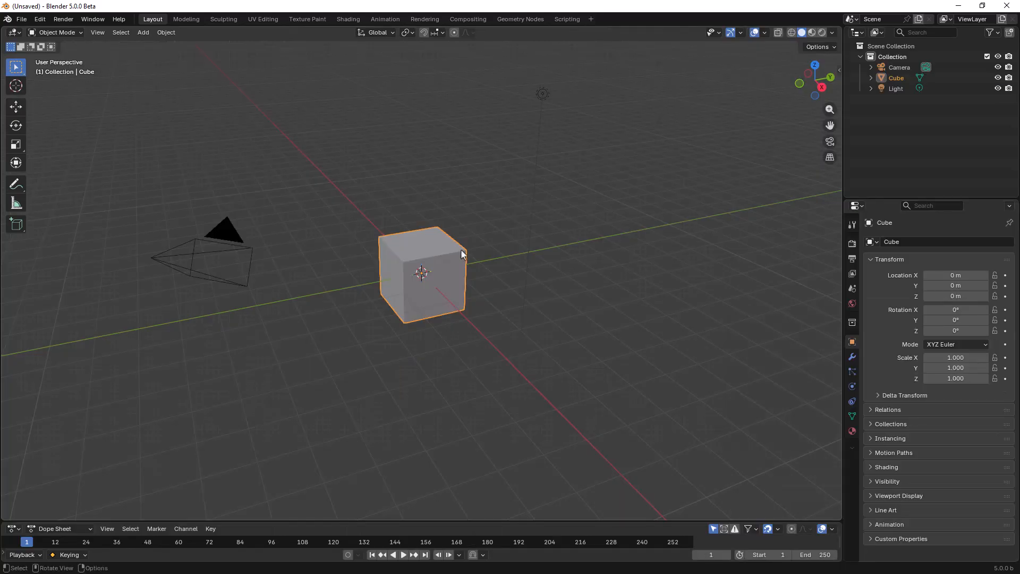
Show the sidebar with the cube's transform values expanded.
scroll(461, 254, "up", 3)
scroll(463, 251, "down", 4)
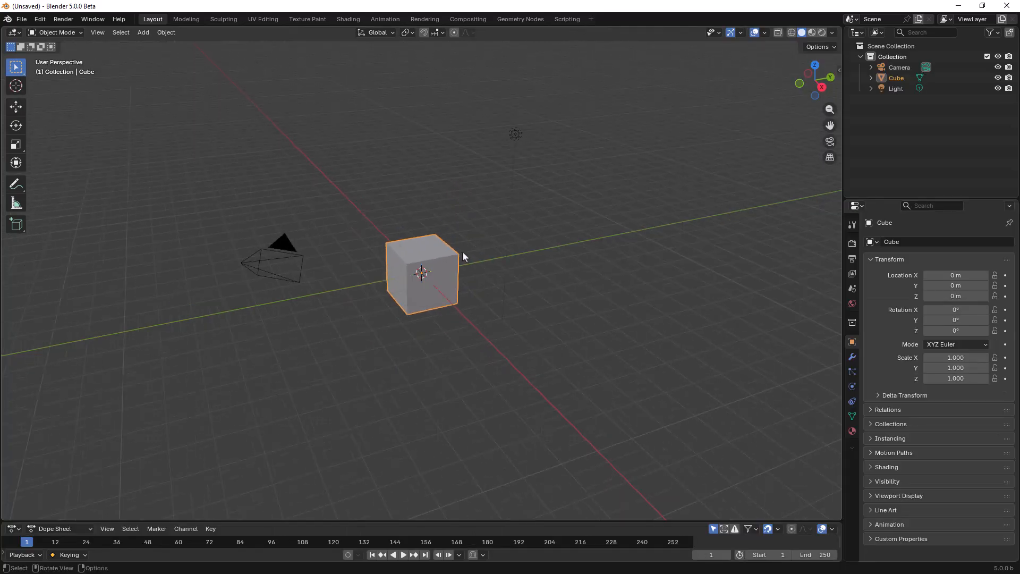
middle_click_drag(462, 255, 402, 286)
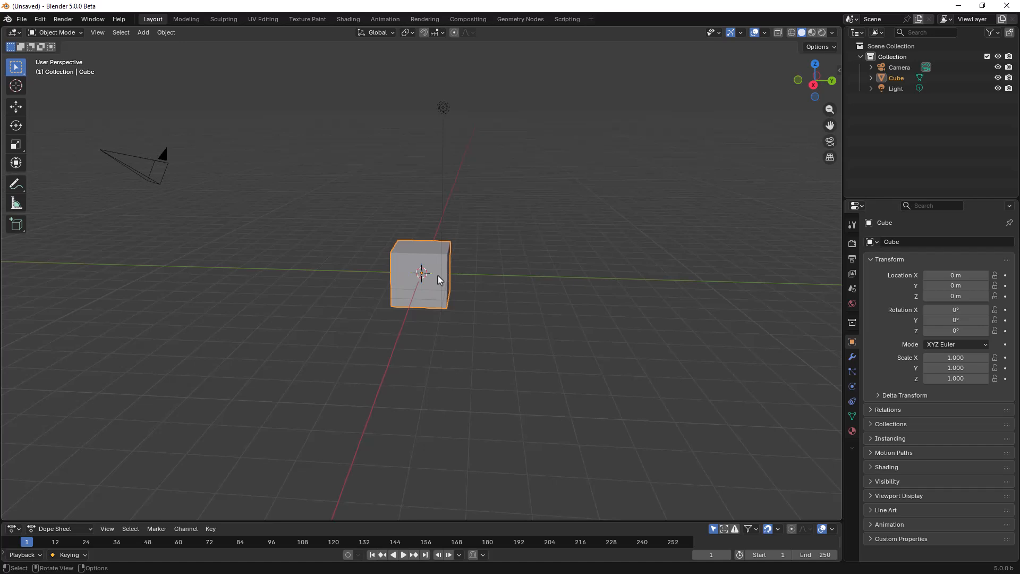
key("n")
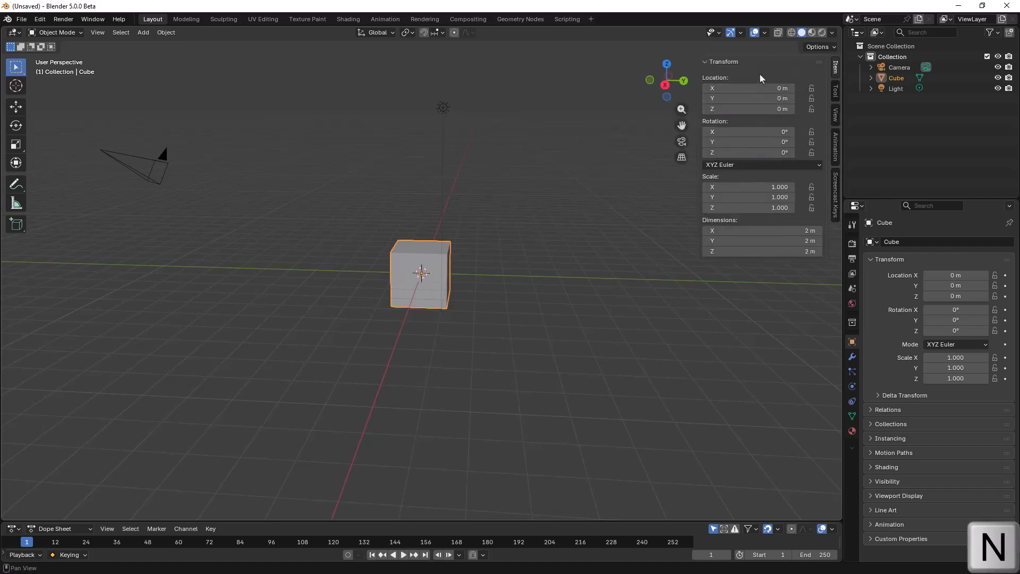
left_click(706, 62)
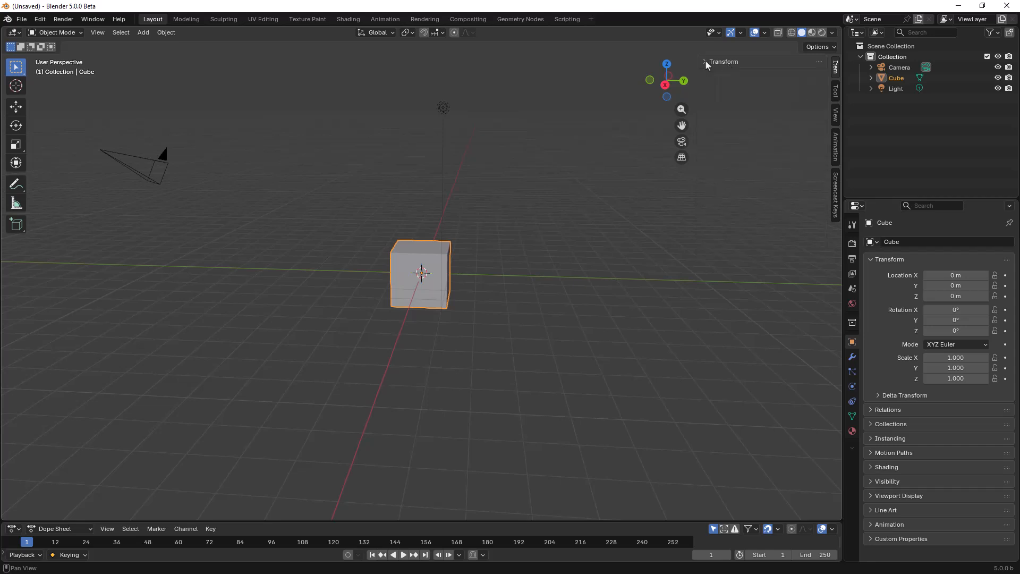
left_click(706, 61)
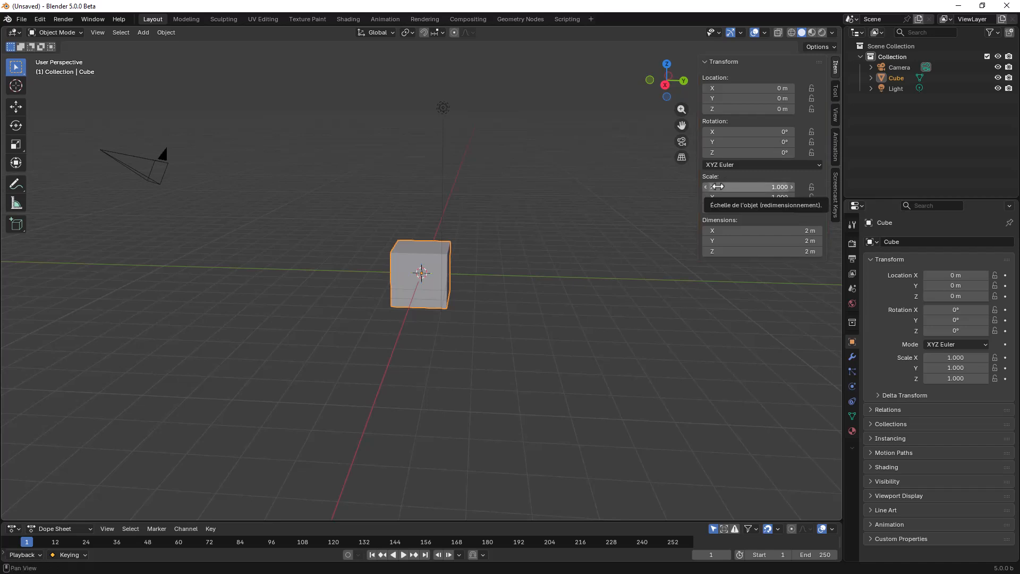
Move the cube to about 6.13 m on X, and reset its X location to 0.
mouse_move(749, 88)
left_mouse_down()
mouse_move(840, 87)
mouse_move(737, 95)
left_mouse_up()
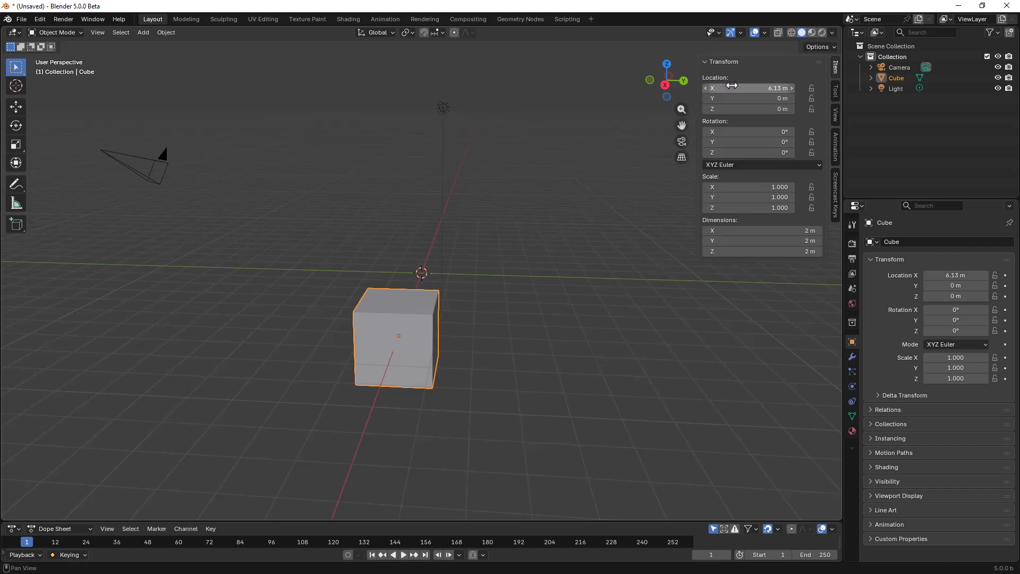
left_click(732, 86)
type("0")
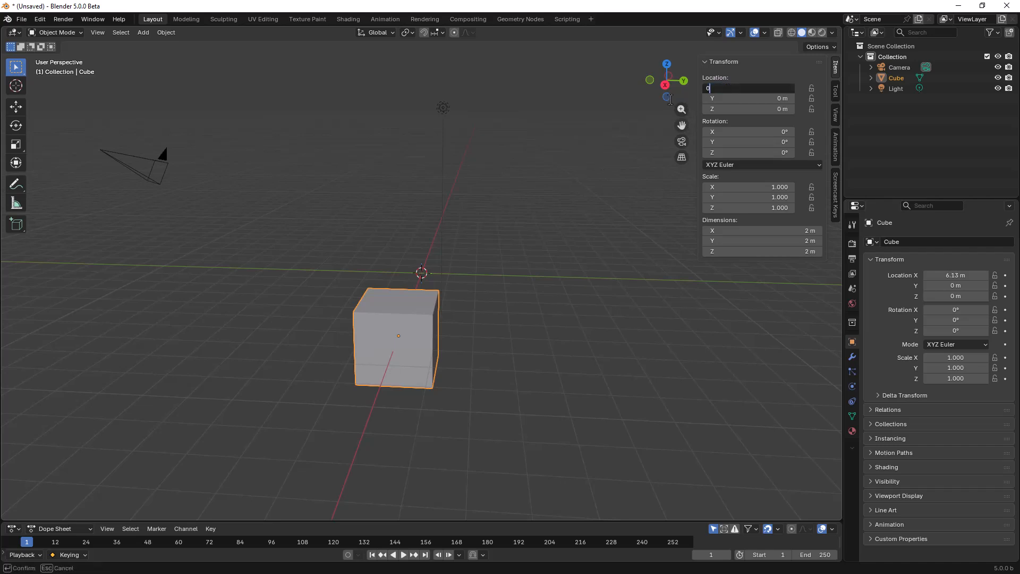
key("Return")
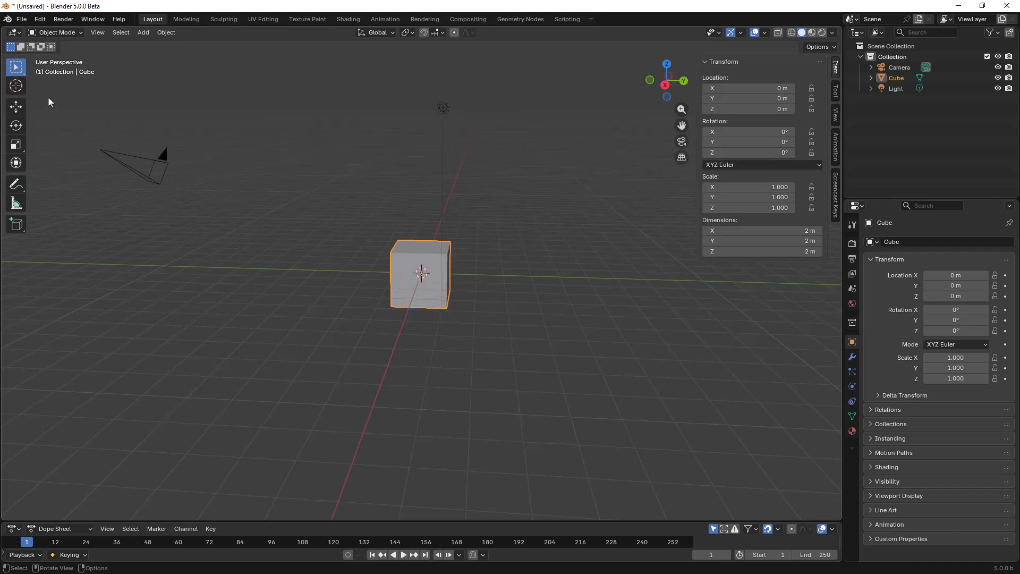
Place the 3D cursor in empty space away from the cube, and return it to the world origin.
left_click(16, 85)
left_click(321, 181)
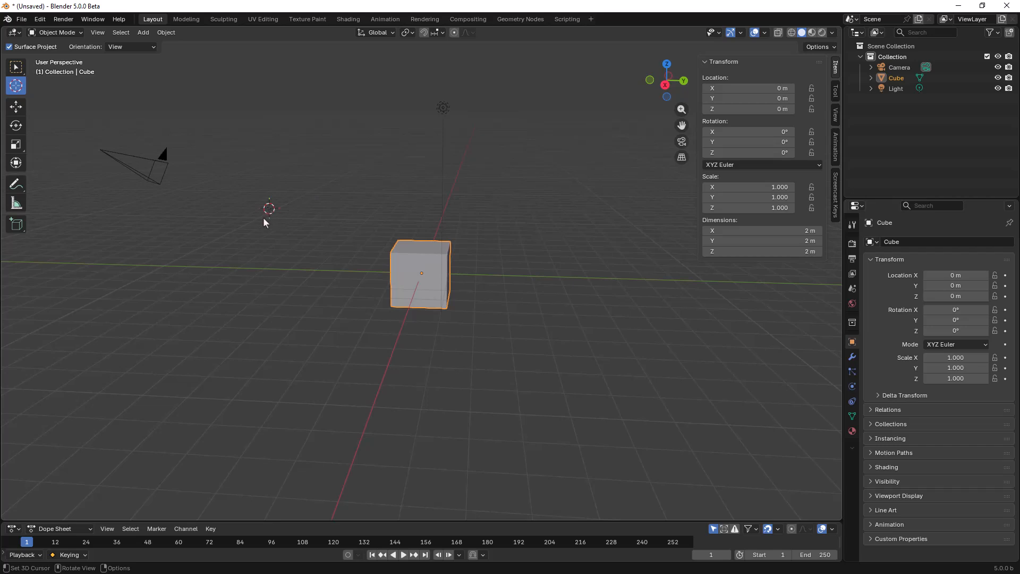
key("shift+c")
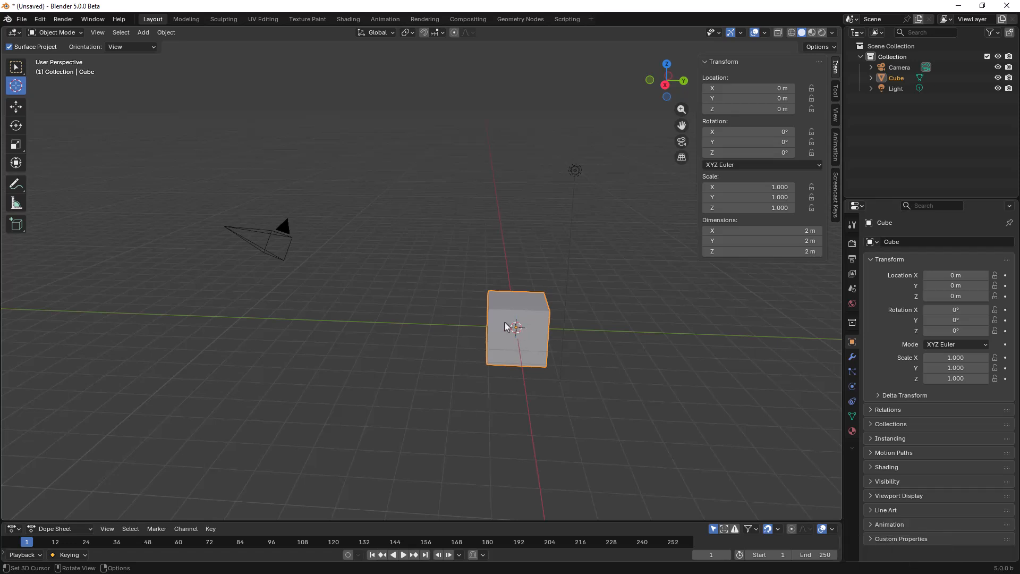
middle_click_drag(447, 282, 306, 196, "shift")
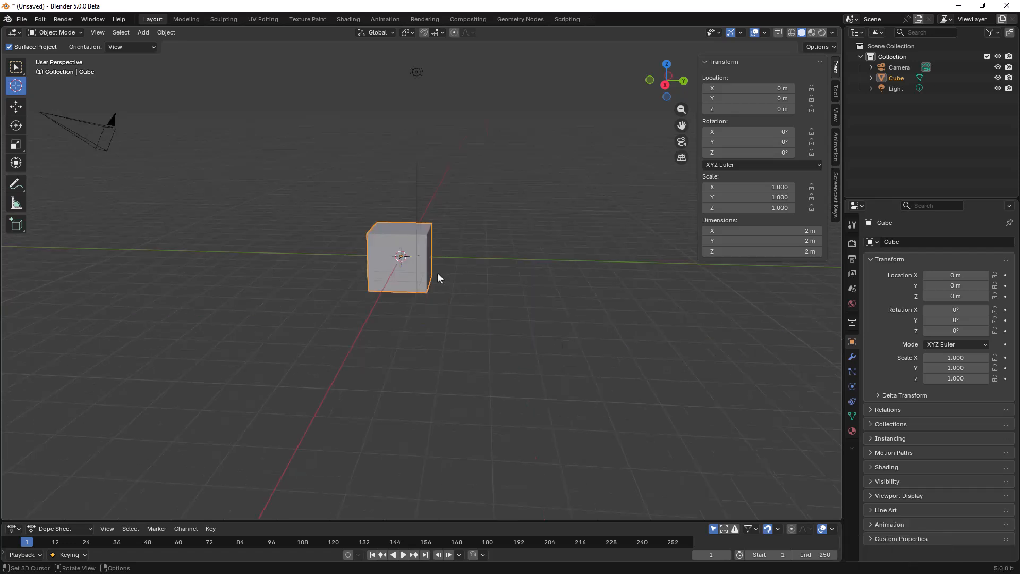
left_click(19, 73)
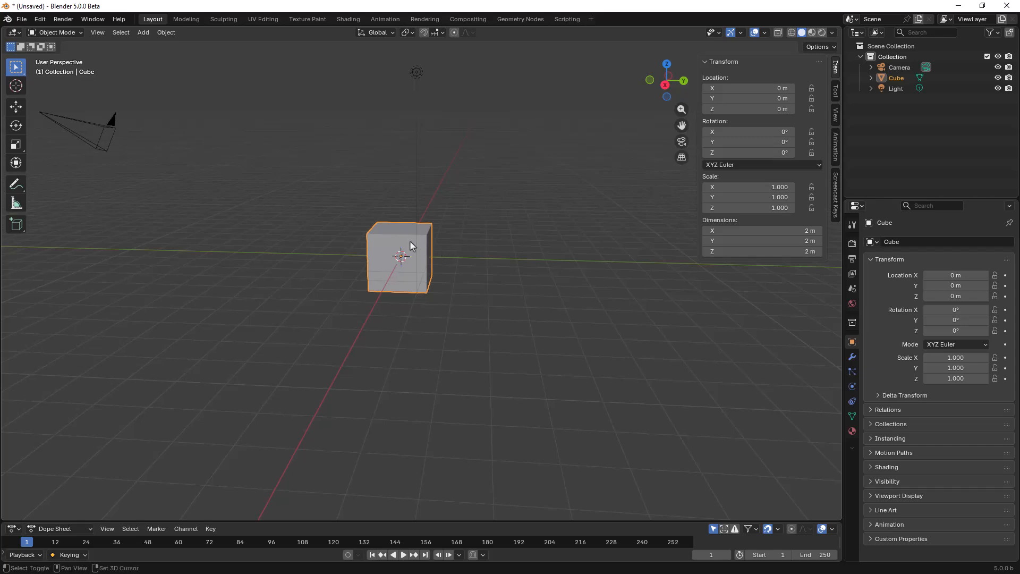
Add a plane mesh and move it about 2.92 m along the Y axis, beside the cube.
key("shift+a")
left_click(143, 32)
mouse_move(160, 44)
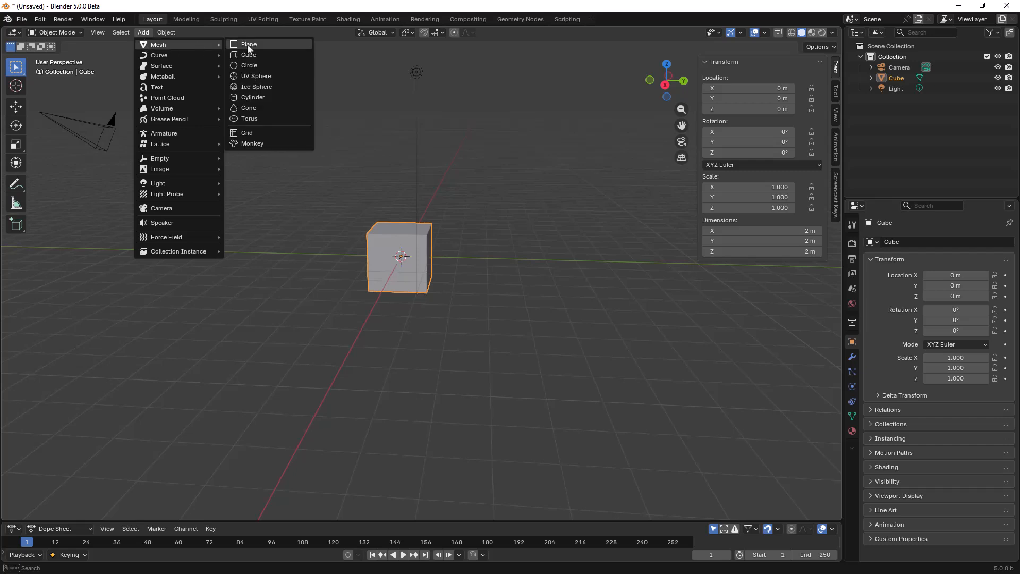
left_click(261, 45)
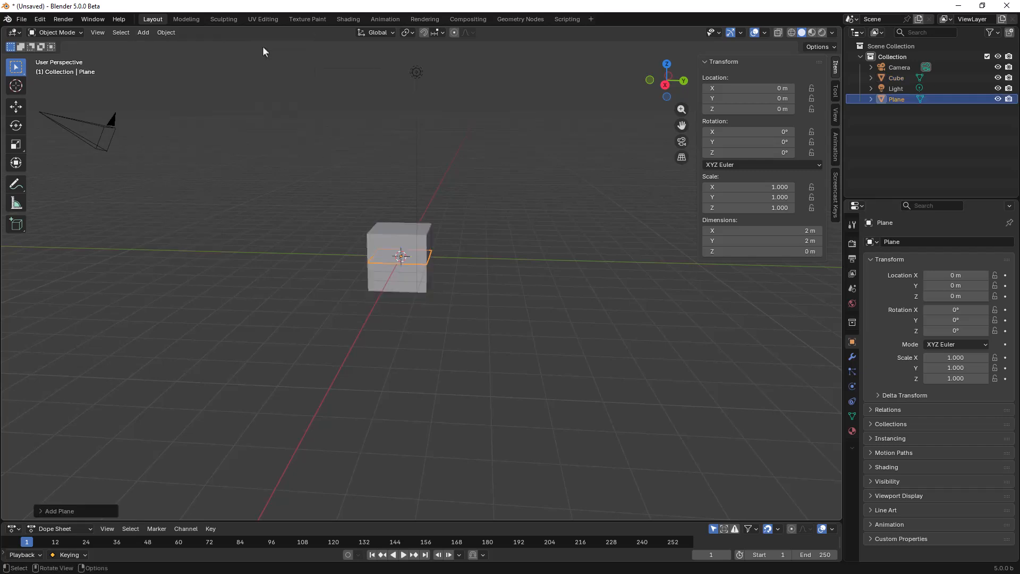
left_click(16, 106)
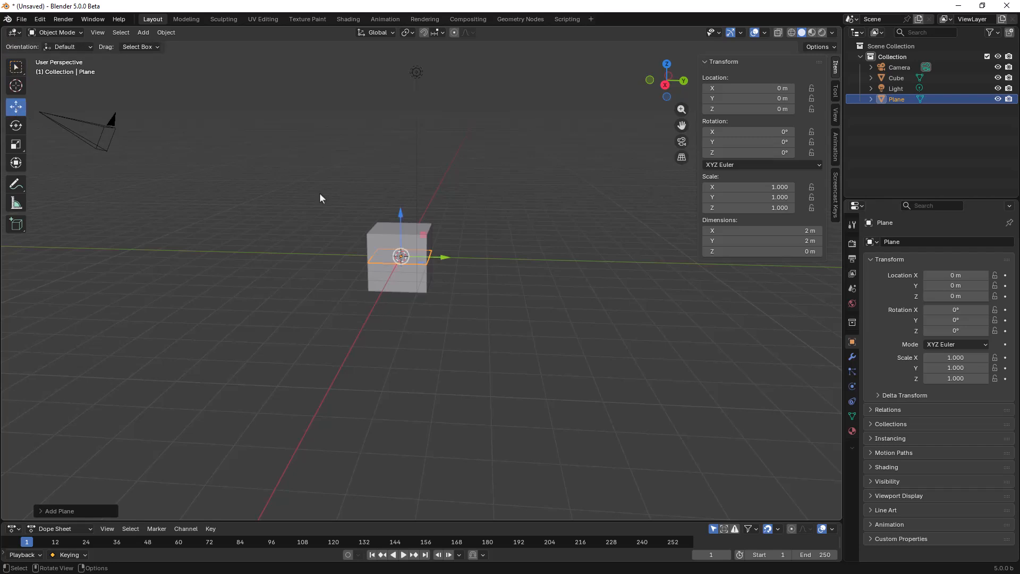
left_click_drag(446, 257, 531, 265)
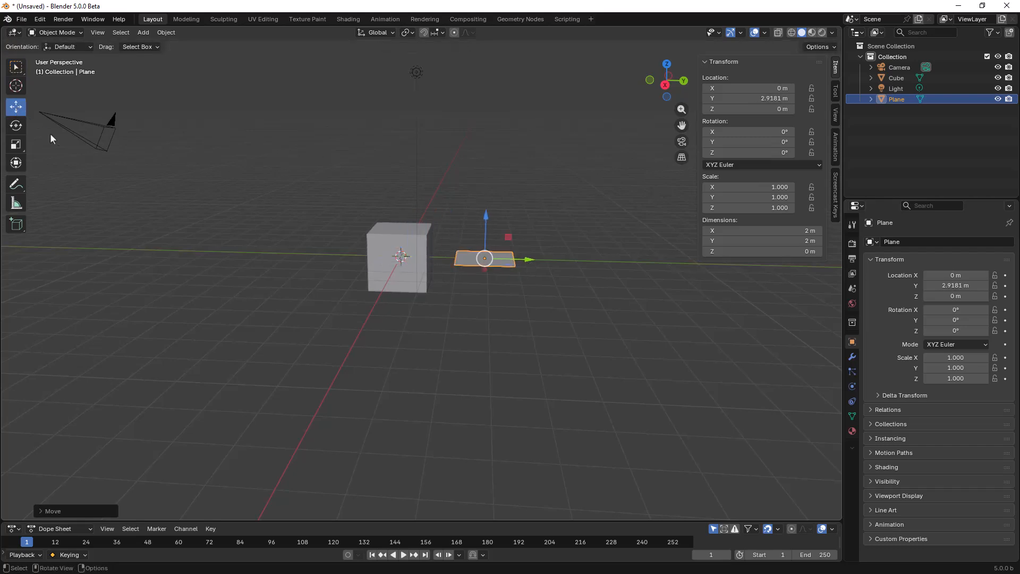
Add a UV sphere and move it about 5.75 m along the Y axis, beyond the plane.
left_click(136, 33)
mouse_move(160, 45)
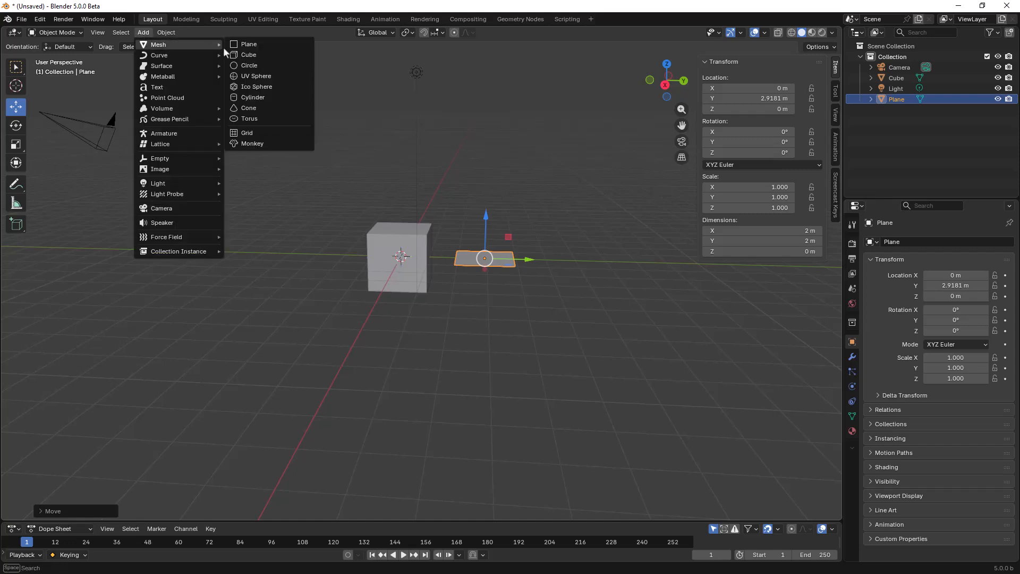
left_click(254, 76)
left_click_drag(446, 257, 616, 255)
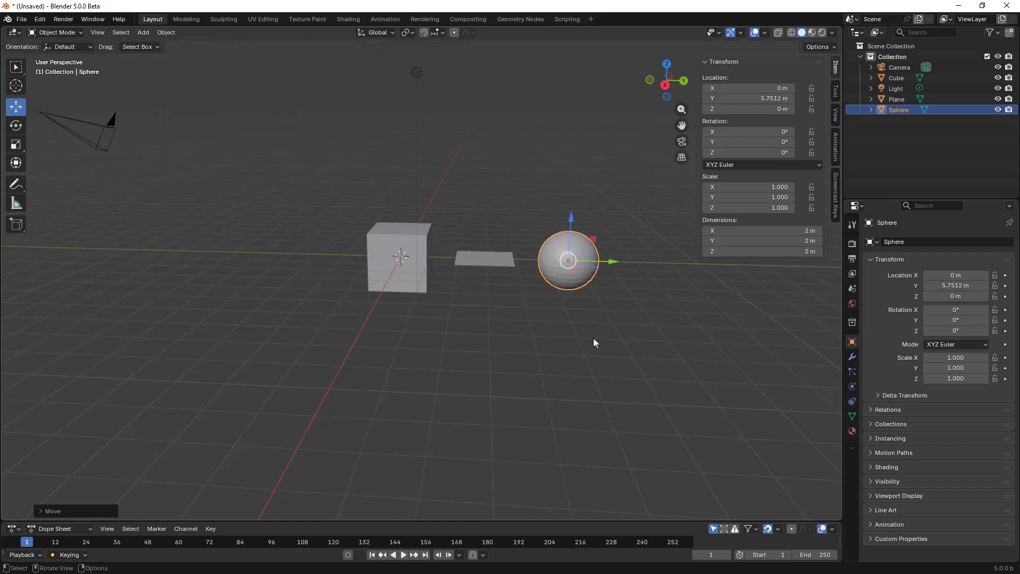
Select the plane, the cube and the sphere individually in the viewport.
left_click(484, 260)
left_click(400, 243)
left_click(489, 258)
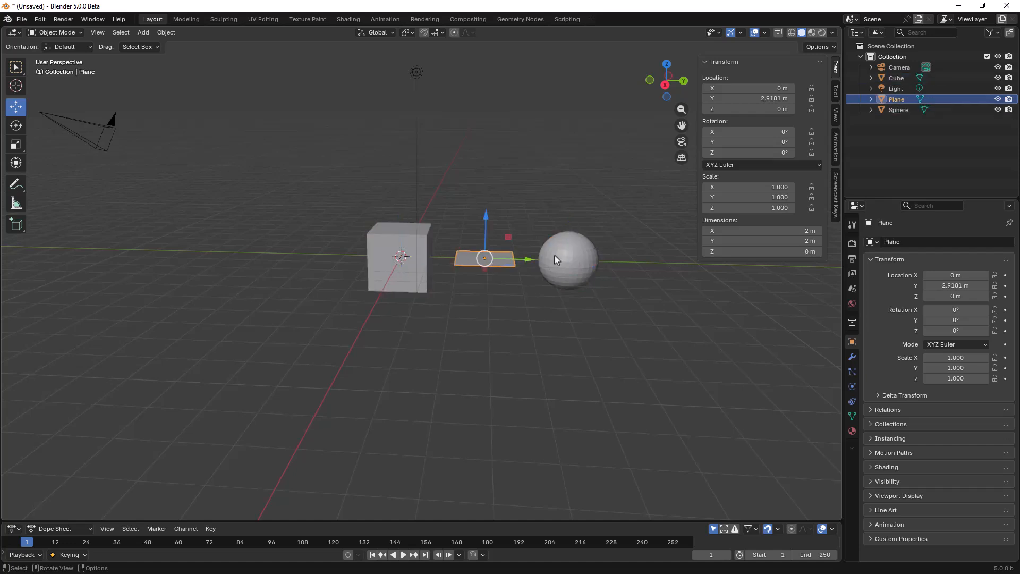
left_click(559, 260)
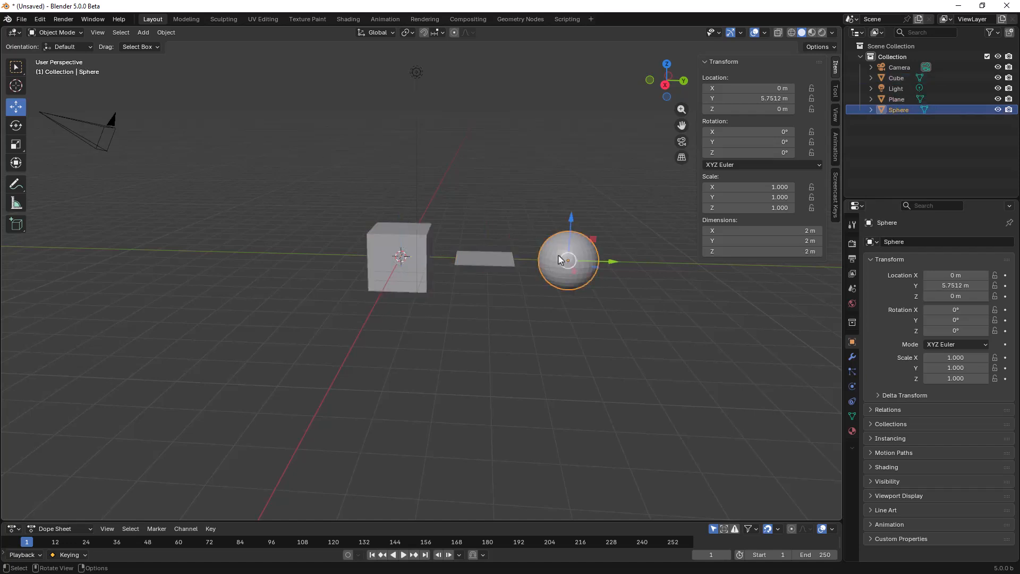
Activate the Tweak selection tool and box-select the cube, plane and sphere together.
left_click(17, 67)
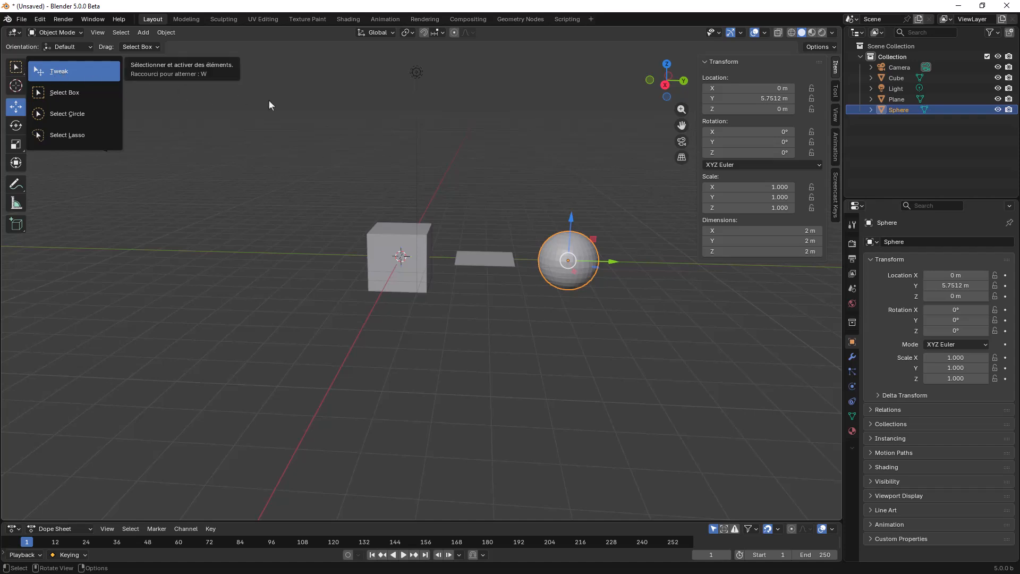
left_click(62, 72)
left_click(357, 113)
key("b")
left_click_drag(334, 149, 628, 314)
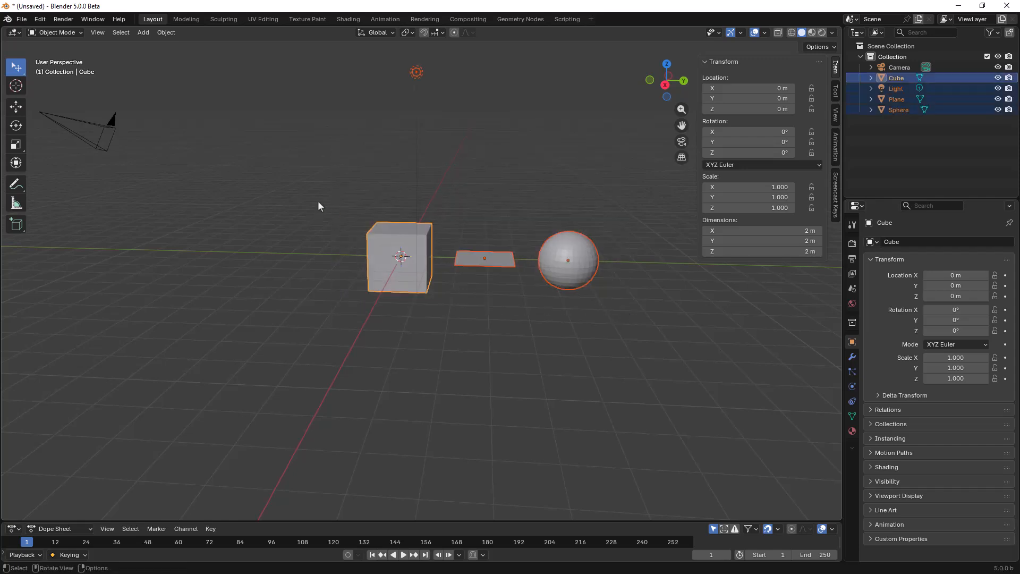
Switch to the Select Box tool, frame all three meshes, and select the cube, plane and sphere one at a time.
left_click_drag(16, 66, 52, 88)
left_click_drag(308, 168, 642, 352)
left_click(643, 352)
left_click(426, 272)
left_click(484, 260)
left_click(569, 259)
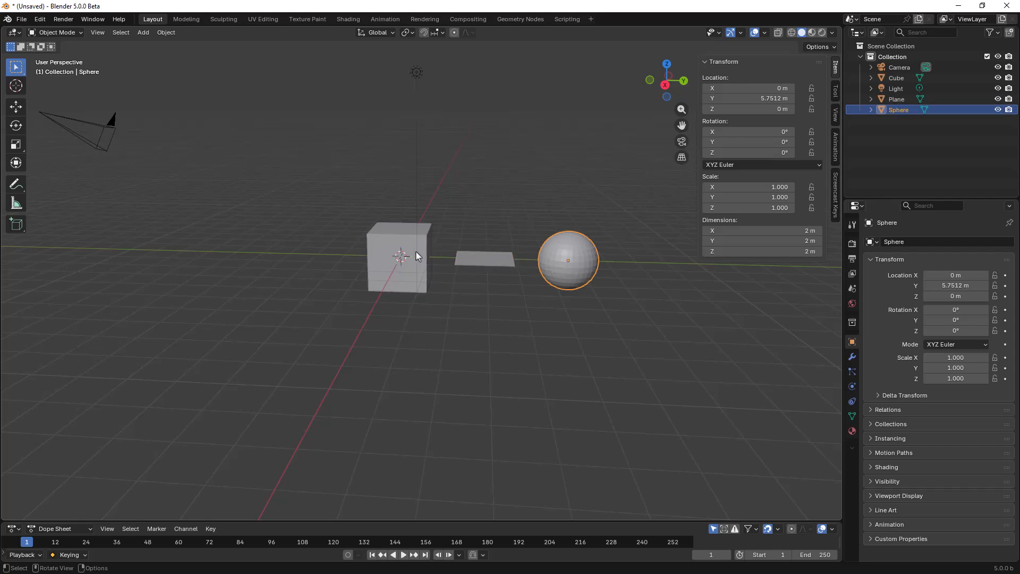
left_click(400, 239)
left_click(479, 257)
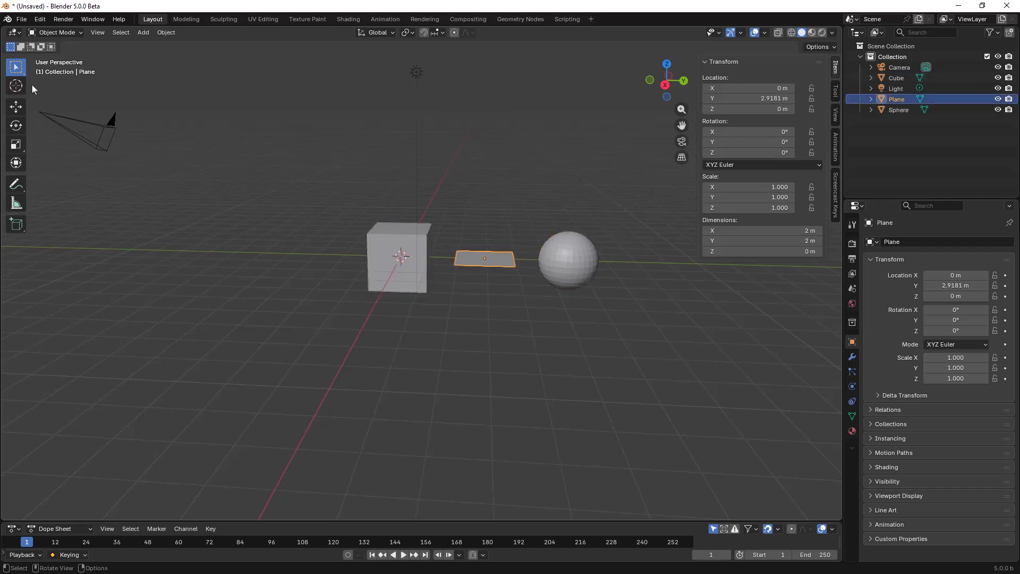
Switch back to the Tweak tool, clear the selection, and select the cube and plane individually.
left_click(15, 69)
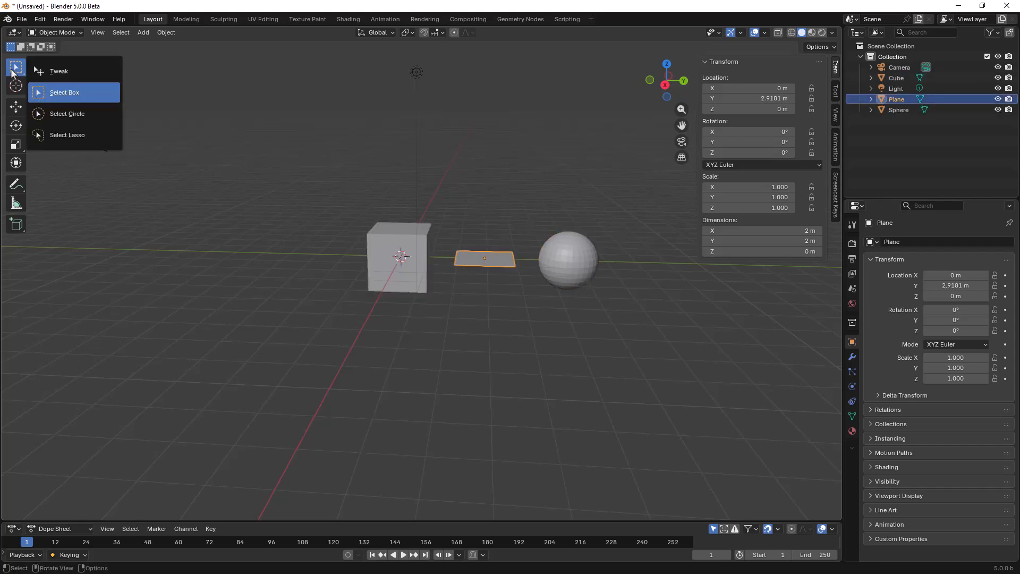
left_click(52, 72)
left_click(401, 303)
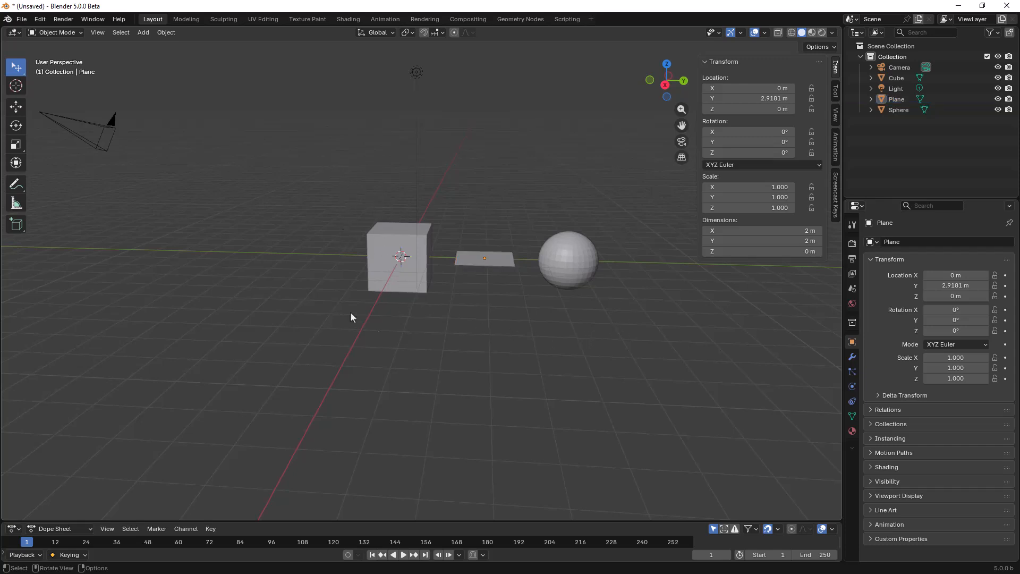
left_click(401, 254)
left_click(472, 260)
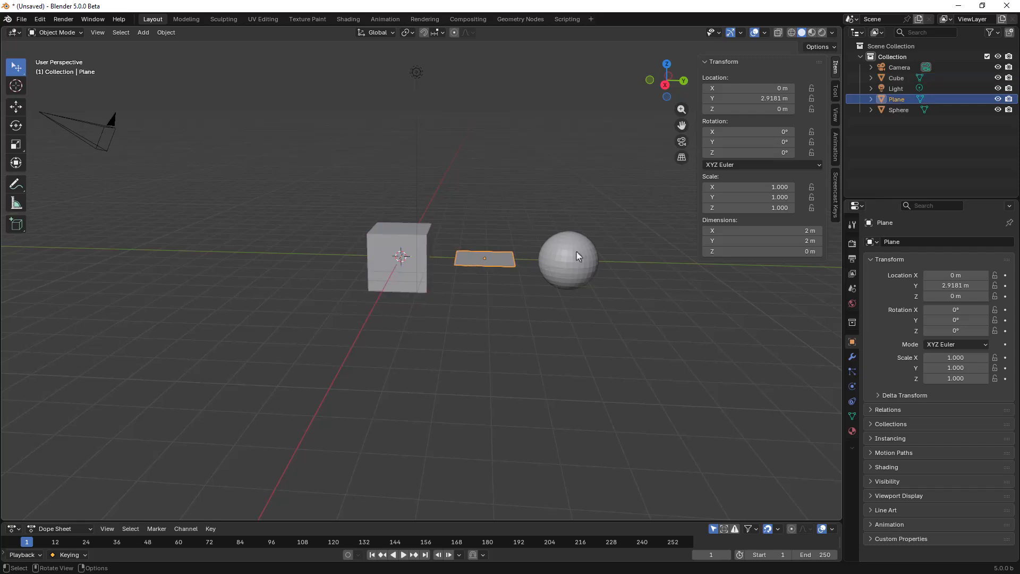
Select the sphere, extend the selection to the plane and cube, and make the light the active object.
left_click(562, 257)
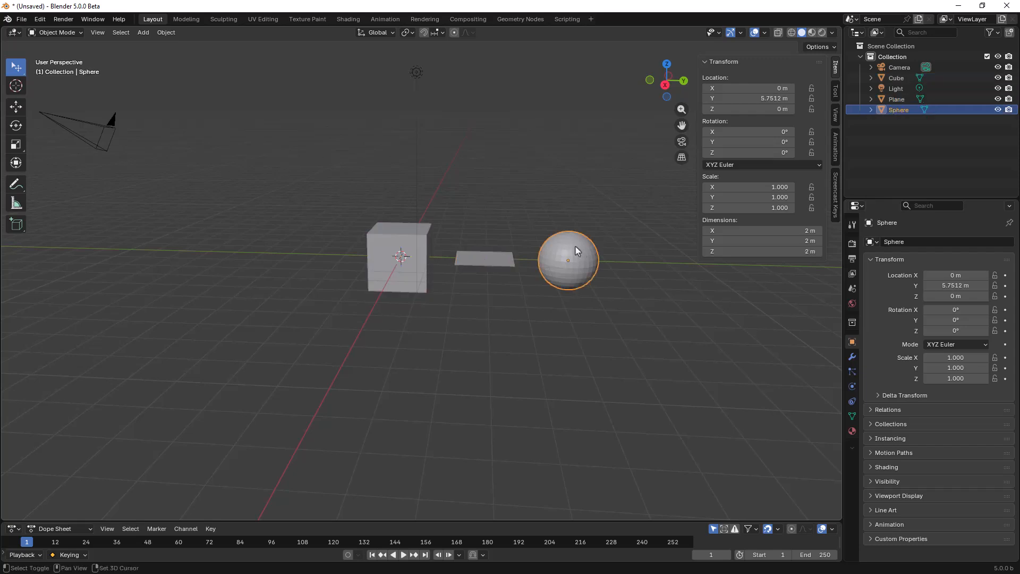
left_click(497, 262, "shift")
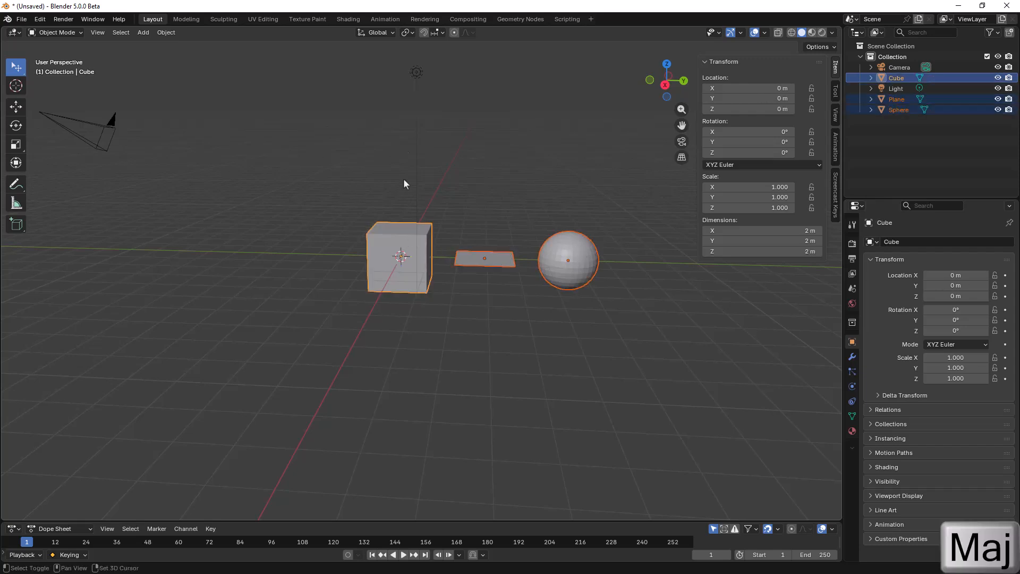
left_click(416, 71)
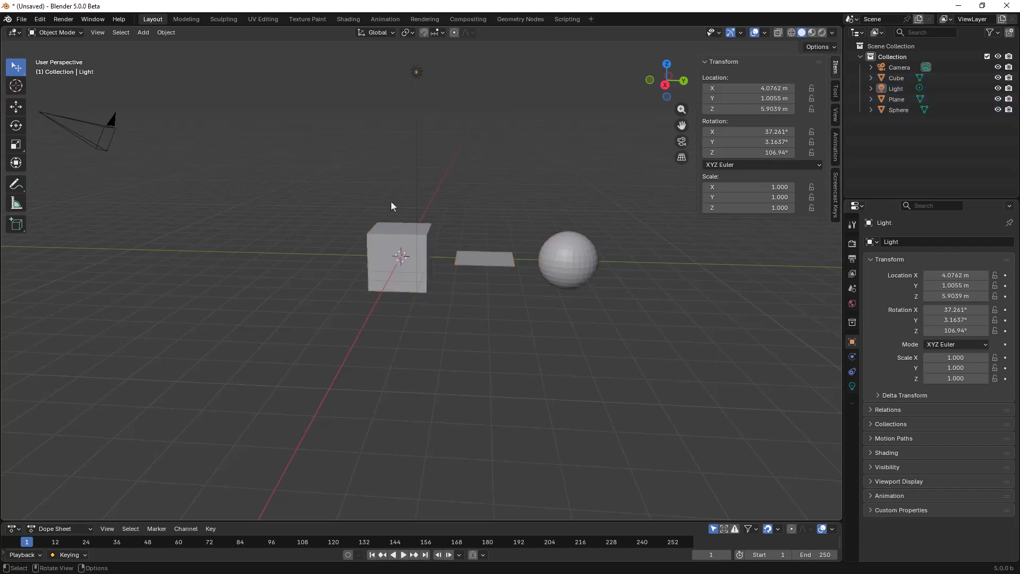
Place the 3D cursor on the X axis in the top view, on the light's side of the cube.
left_click(15, 86)
middle_click_drag(400, 152, 395, 171)
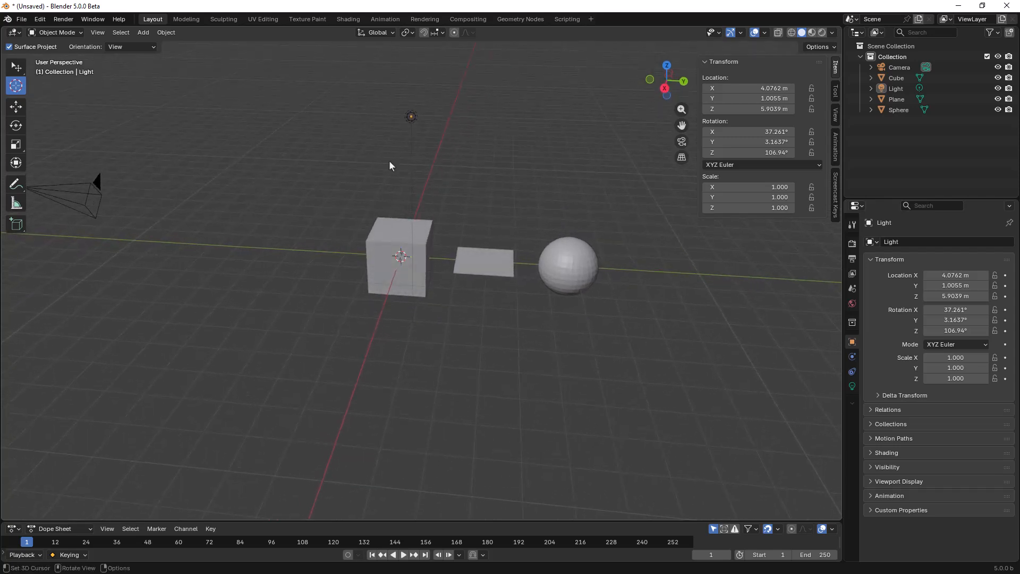
key("KP_7")
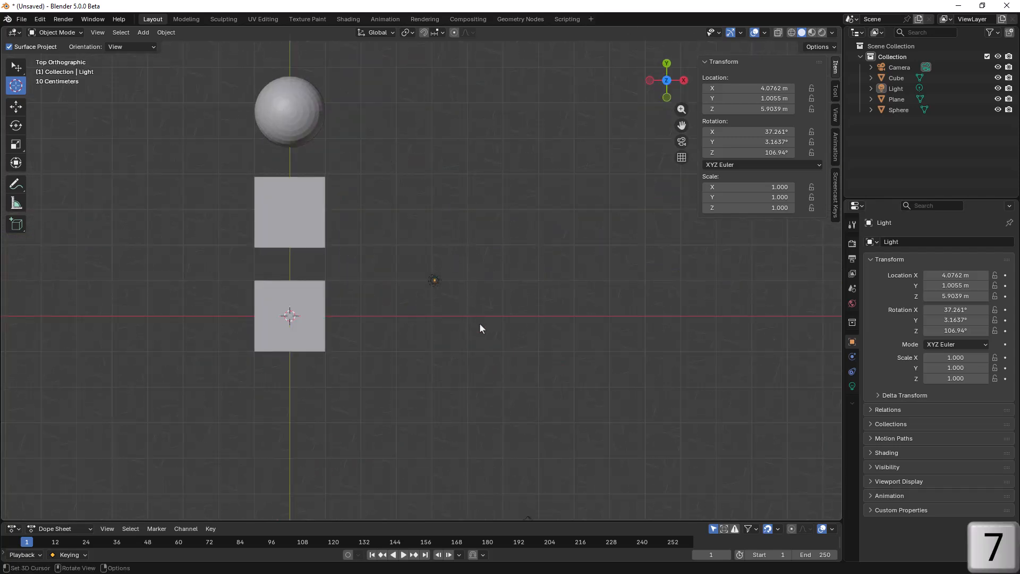
left_click(468, 317)
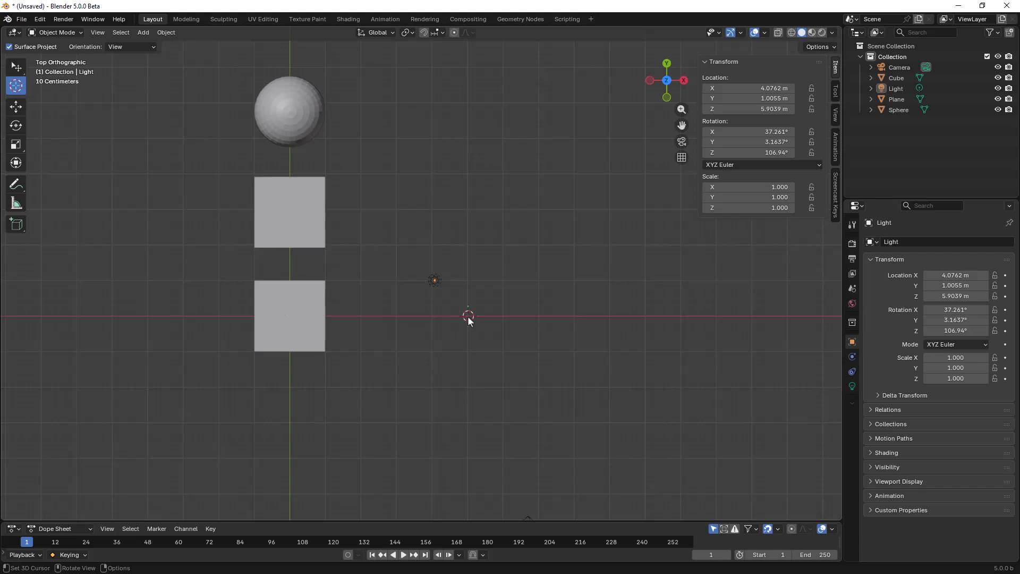
Add a circle mesh at the 3D cursor on the X axis.
left_click(145, 33)
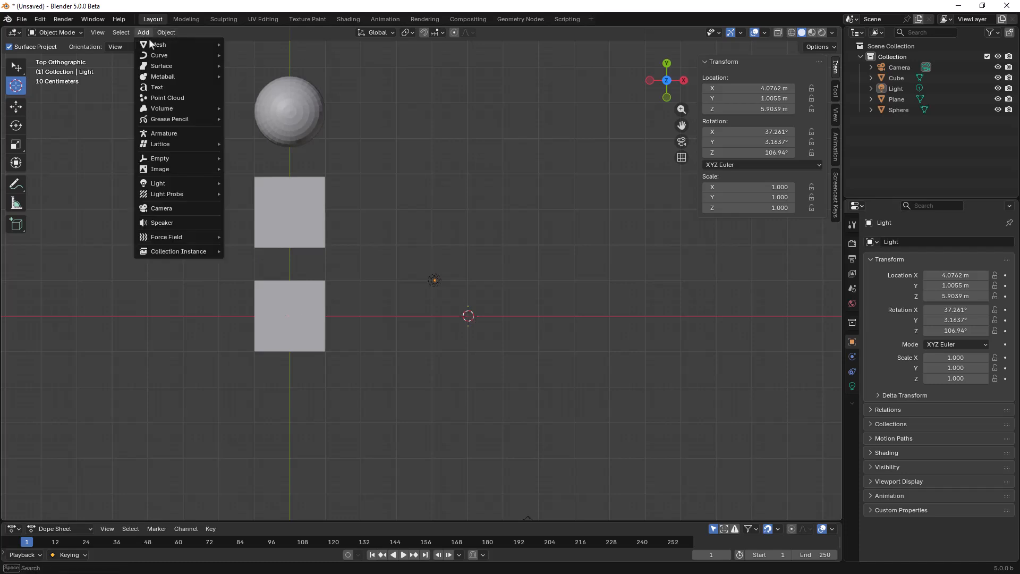
mouse_move(149, 43)
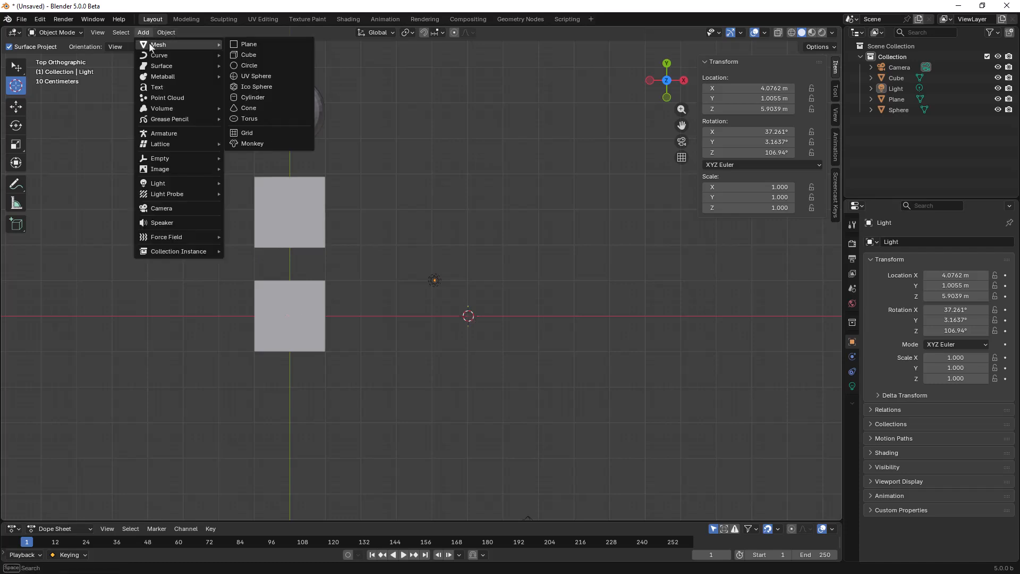
left_click(248, 65)
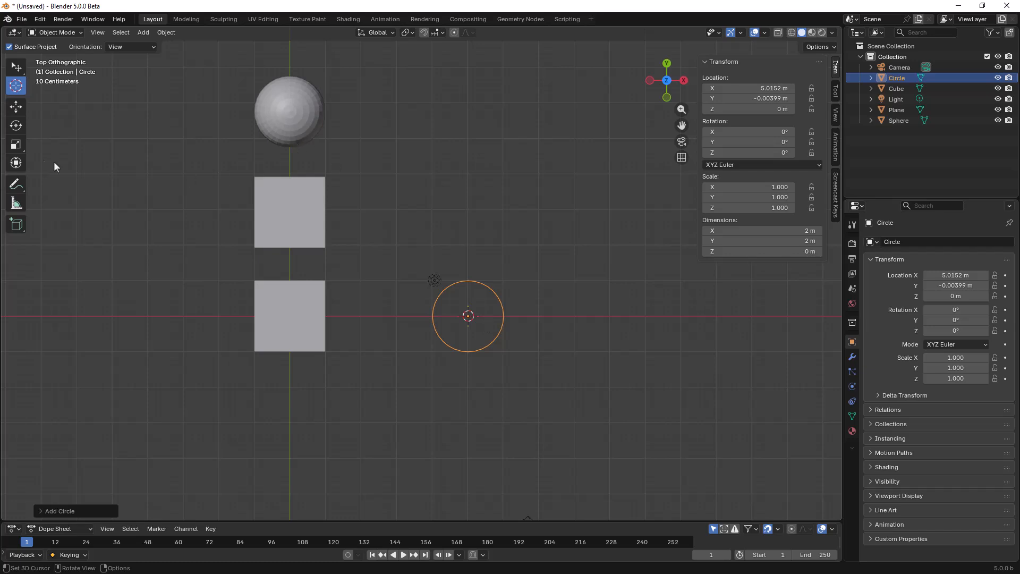
Switch to the Move tool and move the circle outward along the X axis to about 5.68 m.
left_click(16, 108)
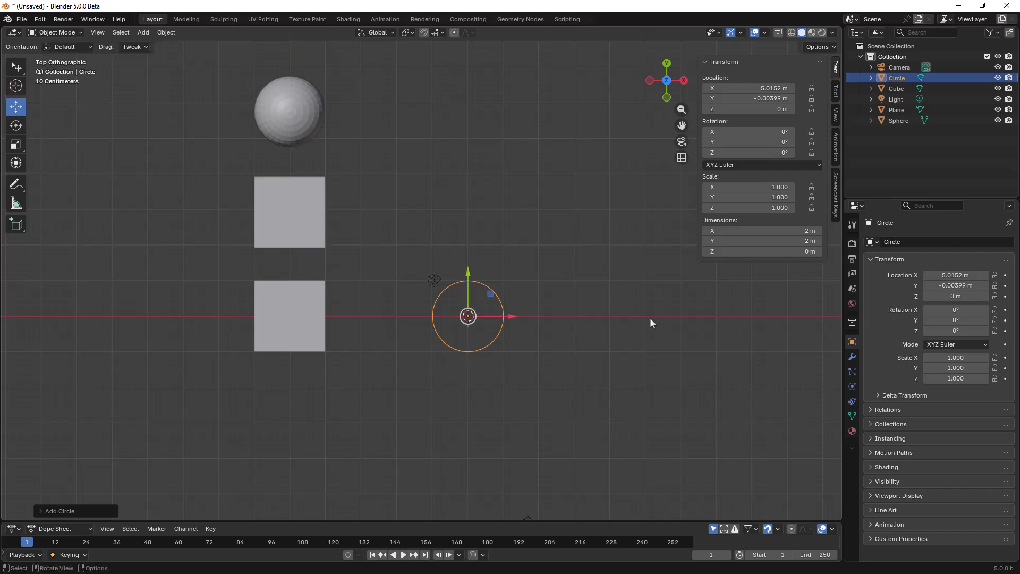
middle_click_drag(663, 362, 655, 271)
scroll(583, 353, "up", 5)
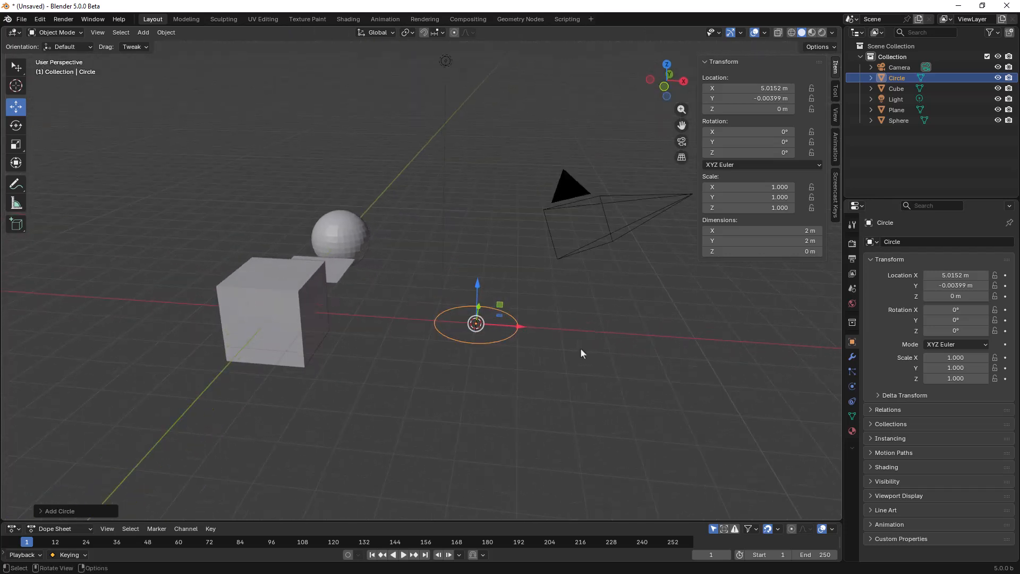
scroll(594, 363, "down", 3)
mouse_move(547, 342)
middle_mouse_down()
mouse_move(592, 340)
mouse_move(538, 352)
middle_mouse_up()
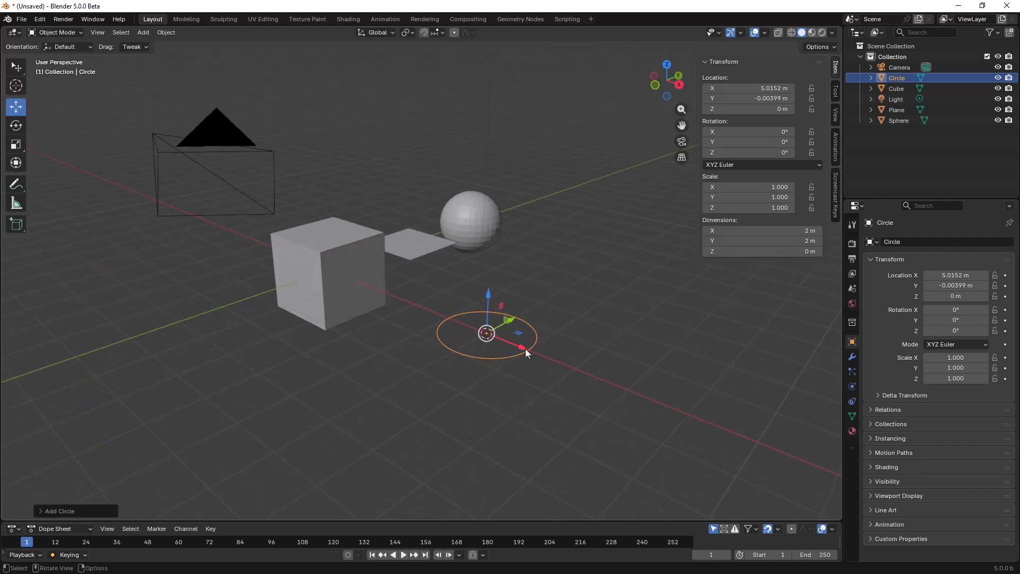
left_click_drag(524, 348, 524, 318)
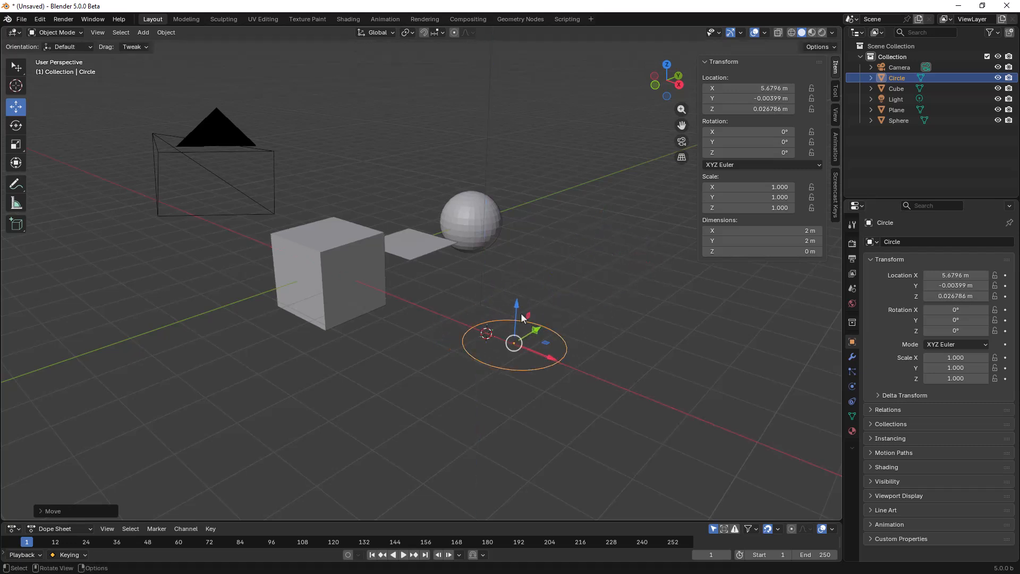
Try moving the circle along the global Y axis and undo the last move.
middle_click_drag(540, 328, 567, 333)
key("g")
key("y")
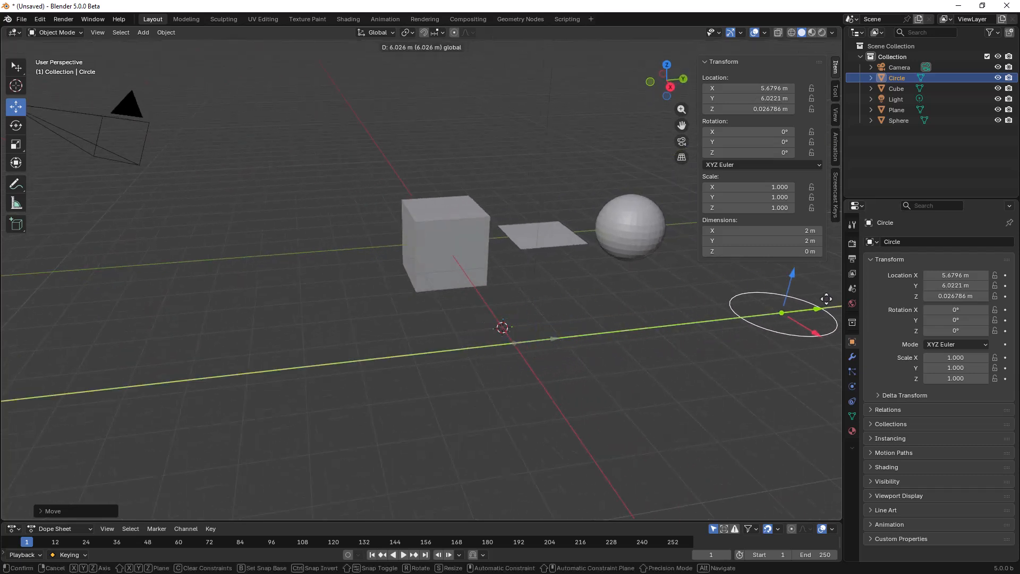
left_click(558, 348)
left_click_drag(519, 312, 606, 336)
key("ctrl+z")
Delete the selected circle from the scene.
middle_click_drag(578, 331, 492, 375)
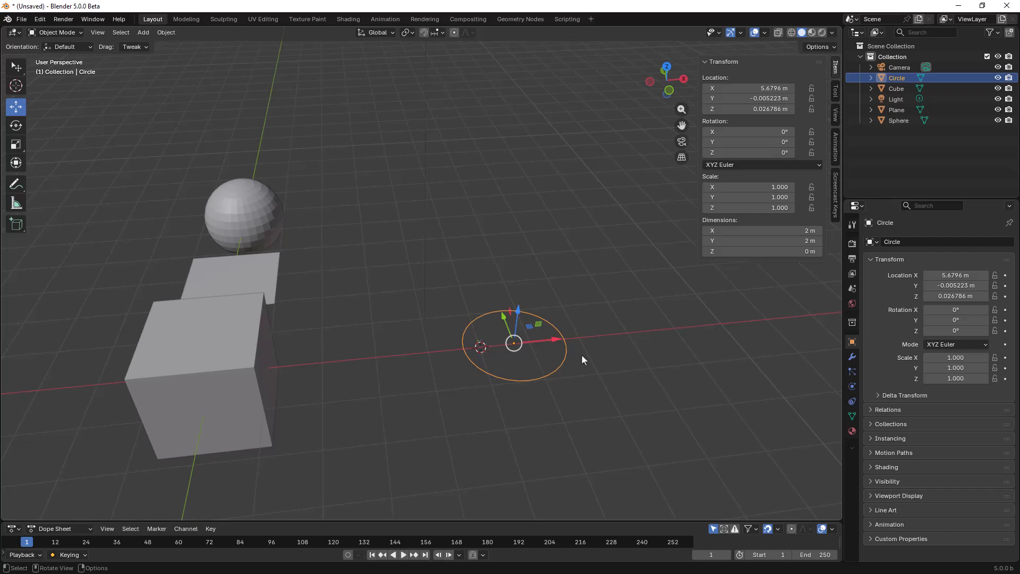
key("x")
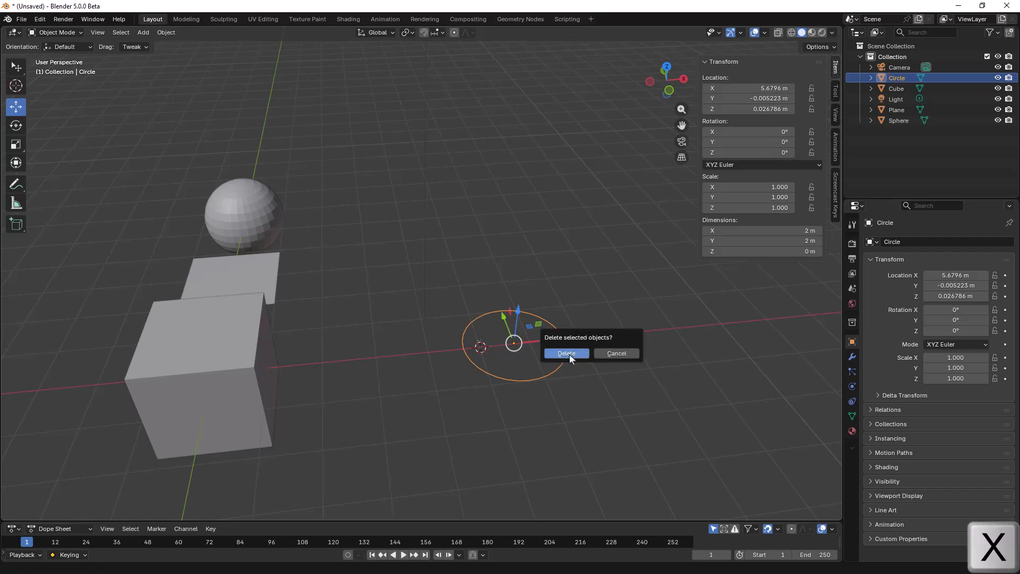
left_click(566, 353)
Delete the sphere and the plane, and select the remaining cube.
middle_click_drag(514, 290, 421, 282)
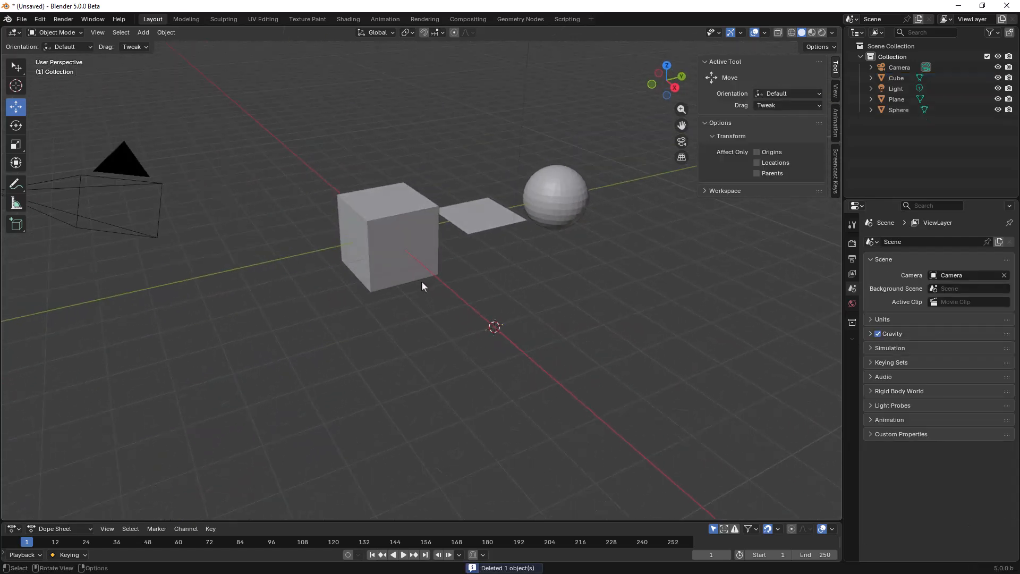
middle_click_drag(539, 272, 504, 233)
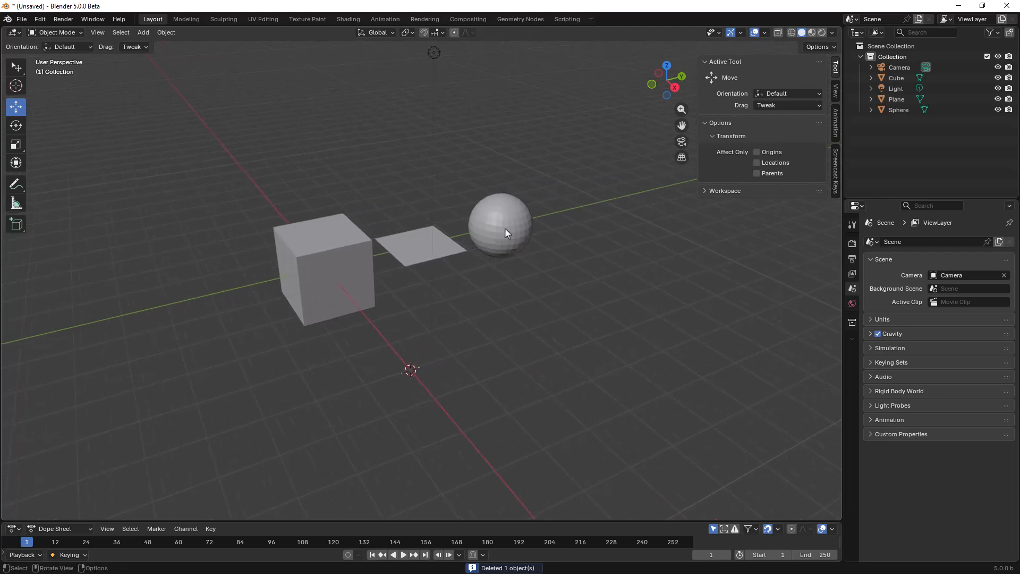
left_click(514, 212)
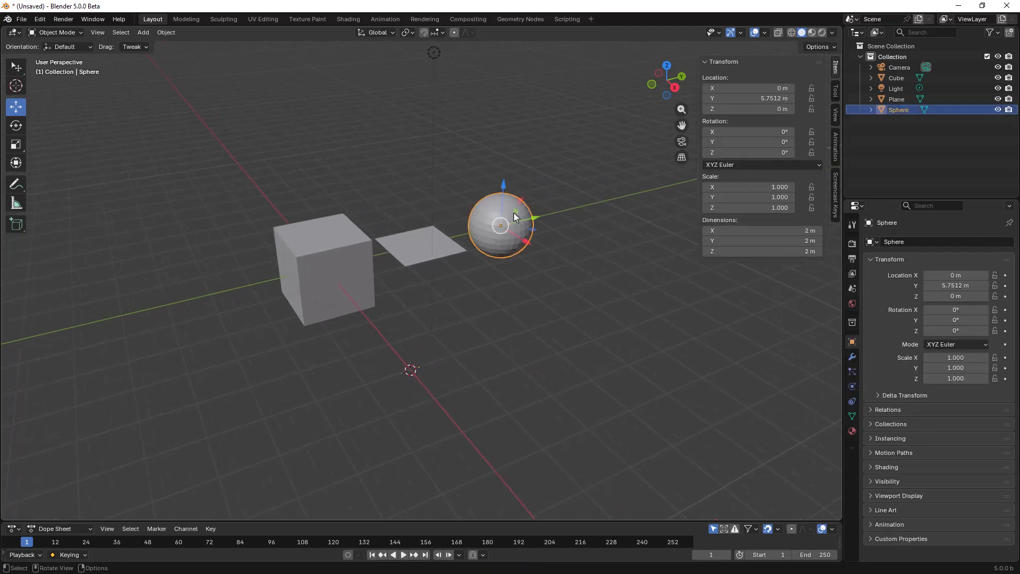
left_click(444, 244)
key("Delete")
left_click(341, 246)
Move the cube with the gizmo along Y to about 2.88 m and down along Z to about -0.57 m.
middle_click_drag(341, 247, 409, 253)
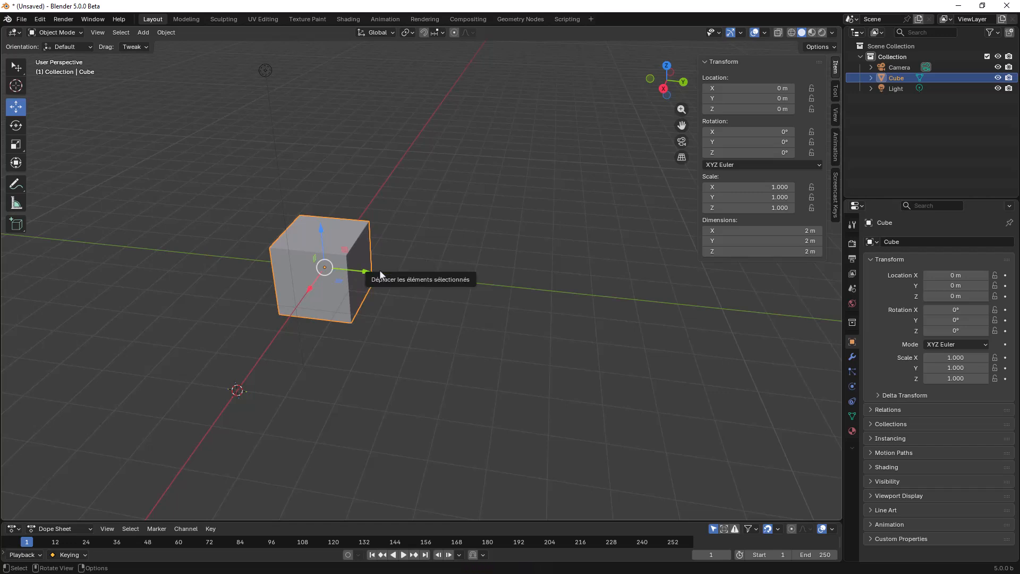
middle_click_drag(374, 292, 473, 307)
left_click_drag(371, 281, 407, 286)
middle_click_drag(407, 287, 387, 273)
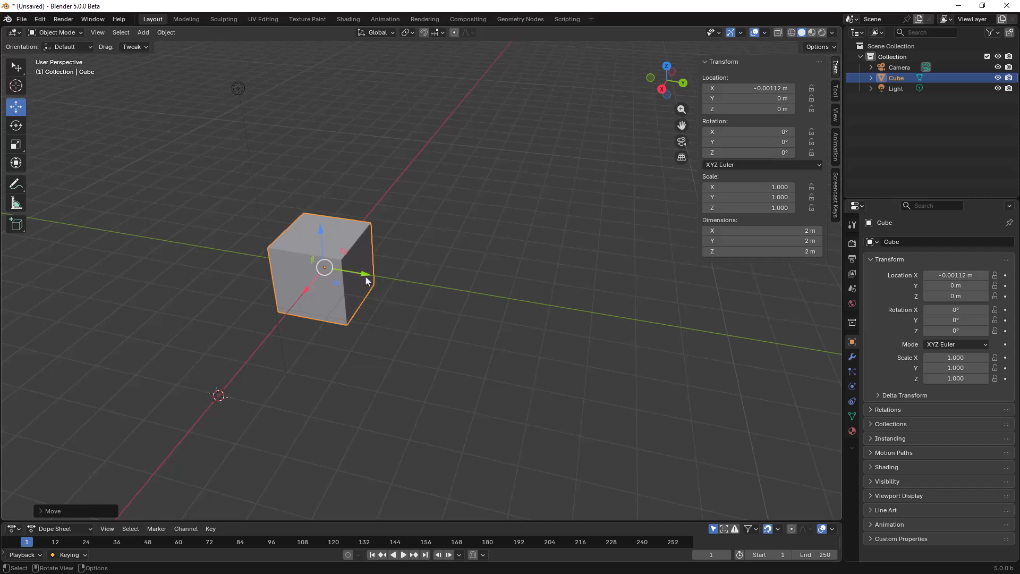
left_click_drag(371, 274, 472, 304)
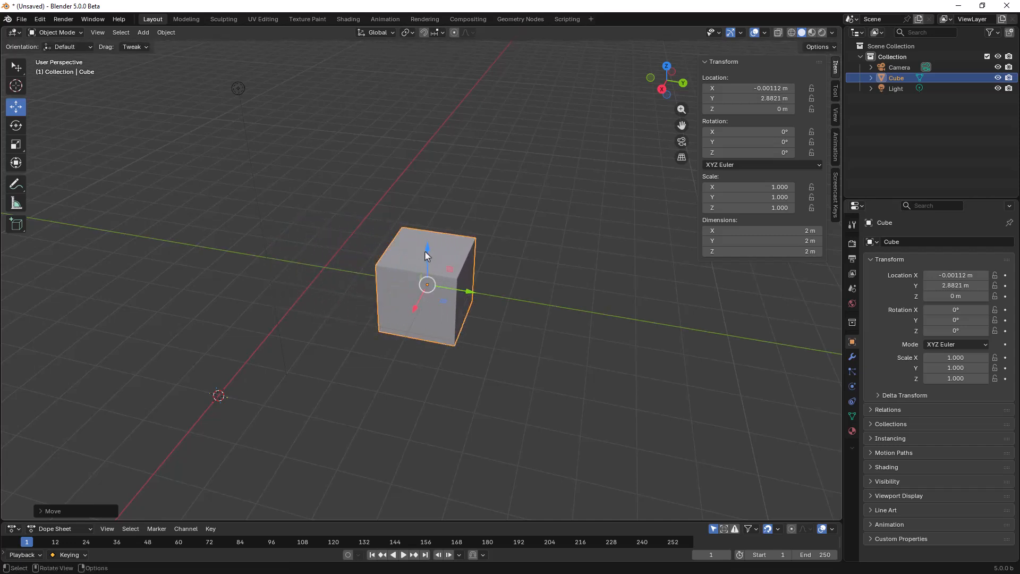
left_click_drag(425, 249, 420, 271)
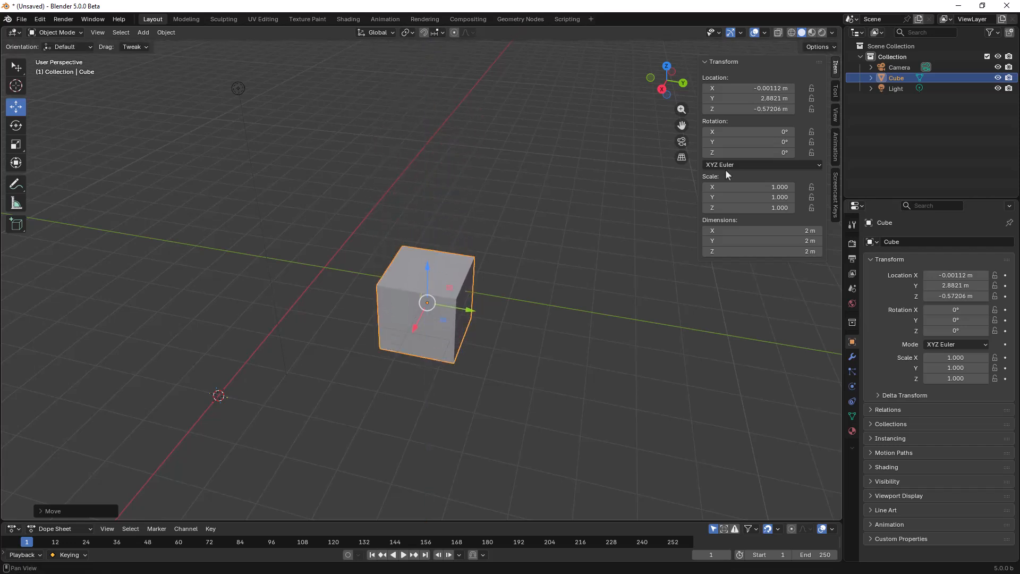
Set the cube's X, Y and Z location to 0 m.
left_click(748, 89)
type("0")
key("Return")
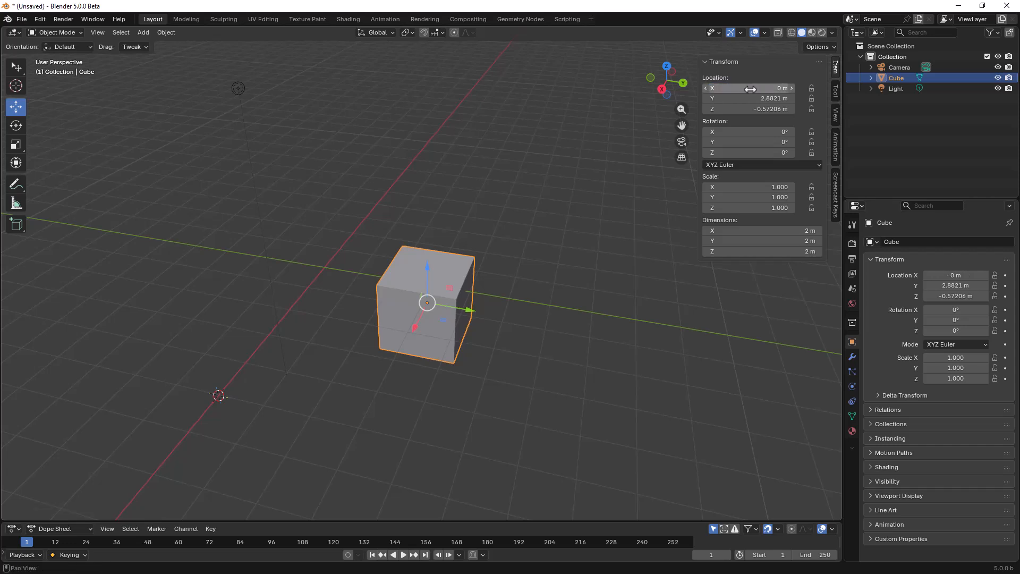
left_click(747, 99)
type("0")
key("Return")
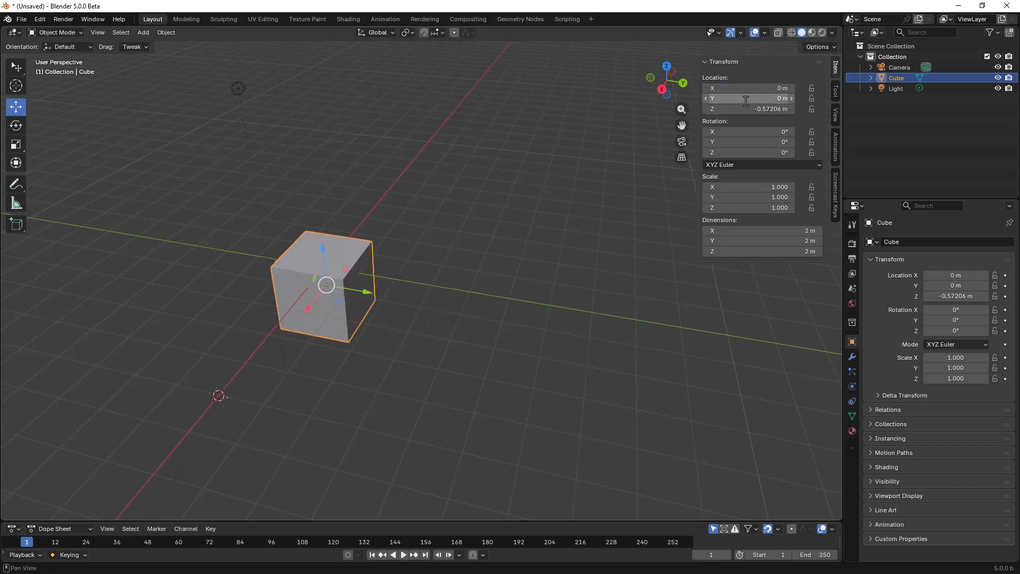
left_click(743, 109)
type("0")
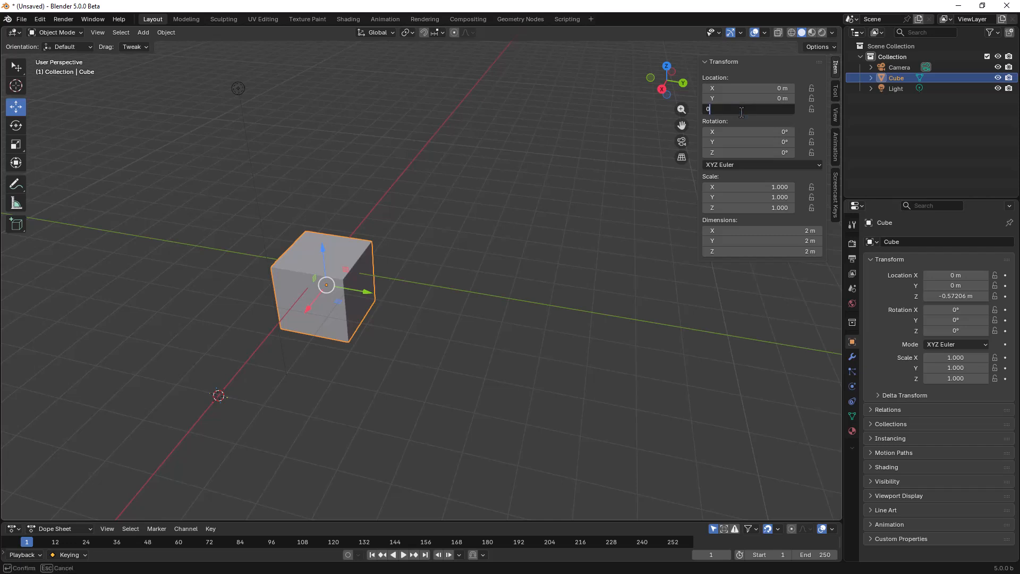
key("Return")
Reset the 3D cursor to the world origin.
middle_click_drag(349, 260, 381, 246)
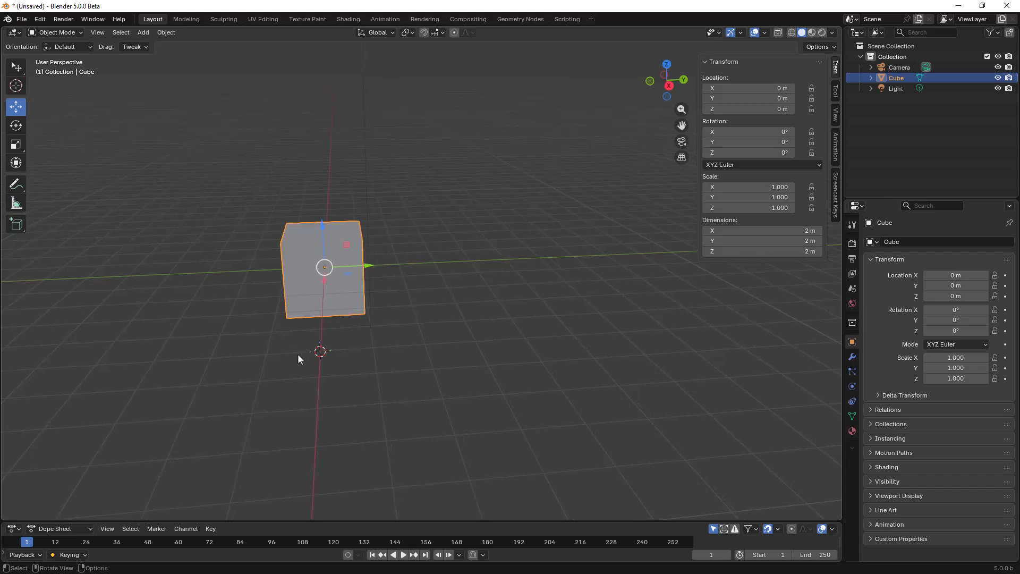
key("shift+c")
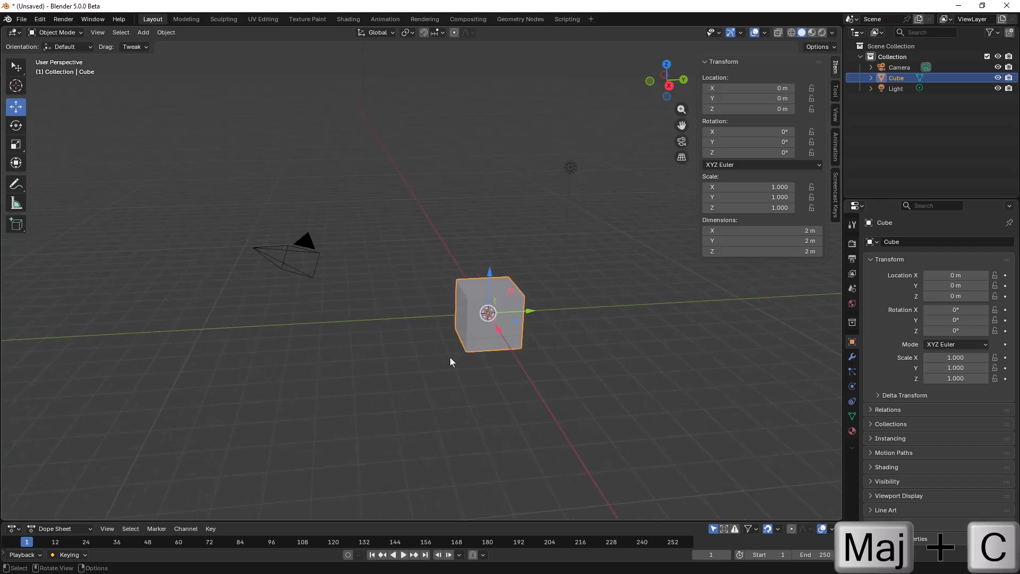
middle_click_drag(580, 334, 451, 272, "shift")
scroll(423, 270, "up", 4)
scroll(409, 268, "up", 1)
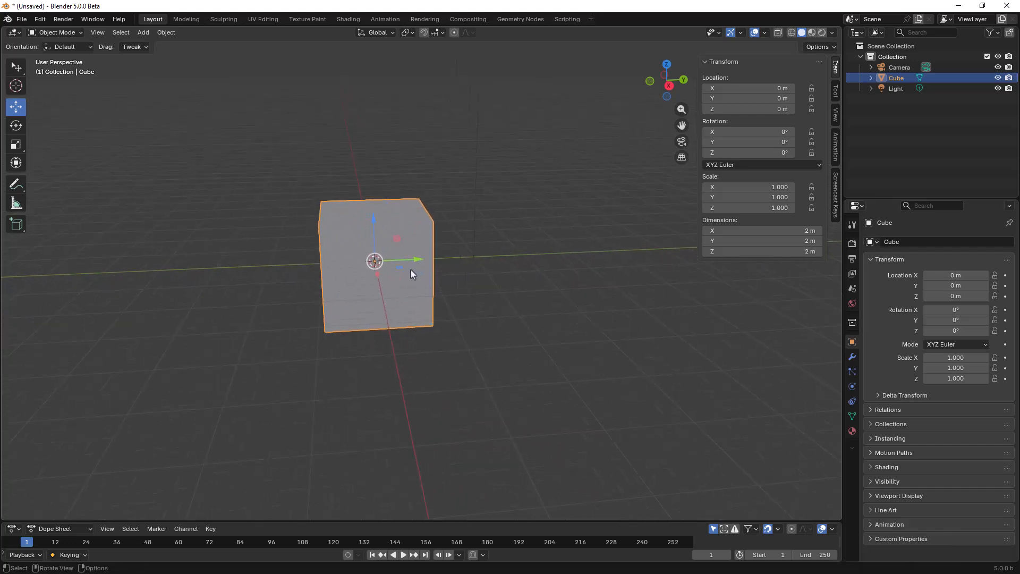
Try grabbing the cube freely, constrain the move to the global Z axis, and cancel it.
middle_click_drag(501, 280, 378, 324)
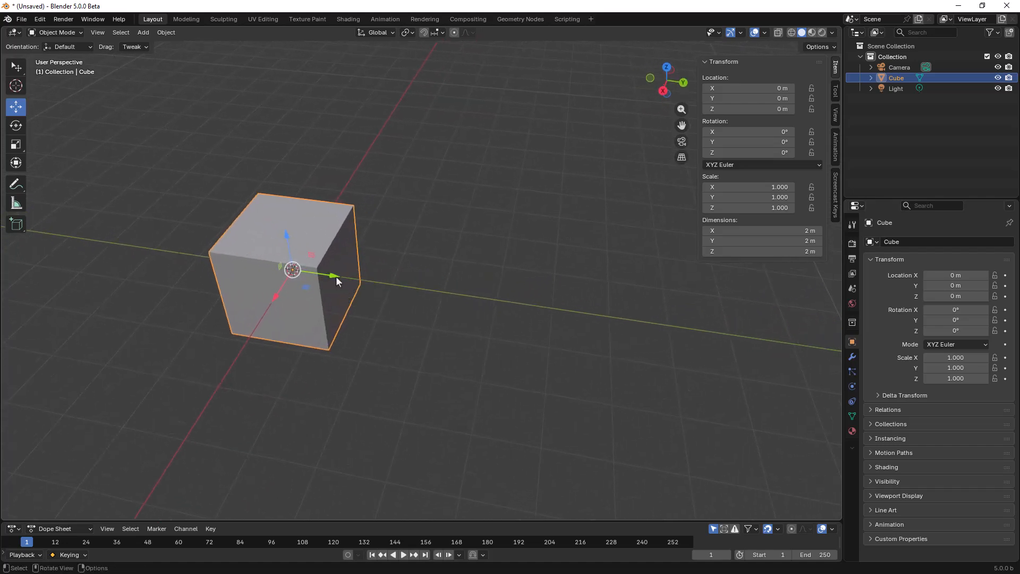
key("g")
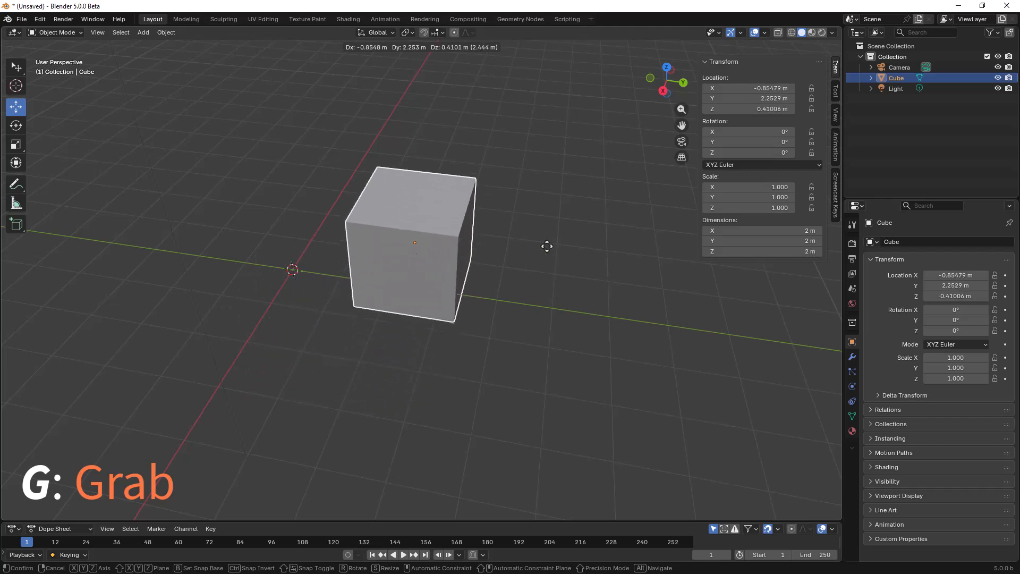
middle_click_drag(449, 198, 295, 106)
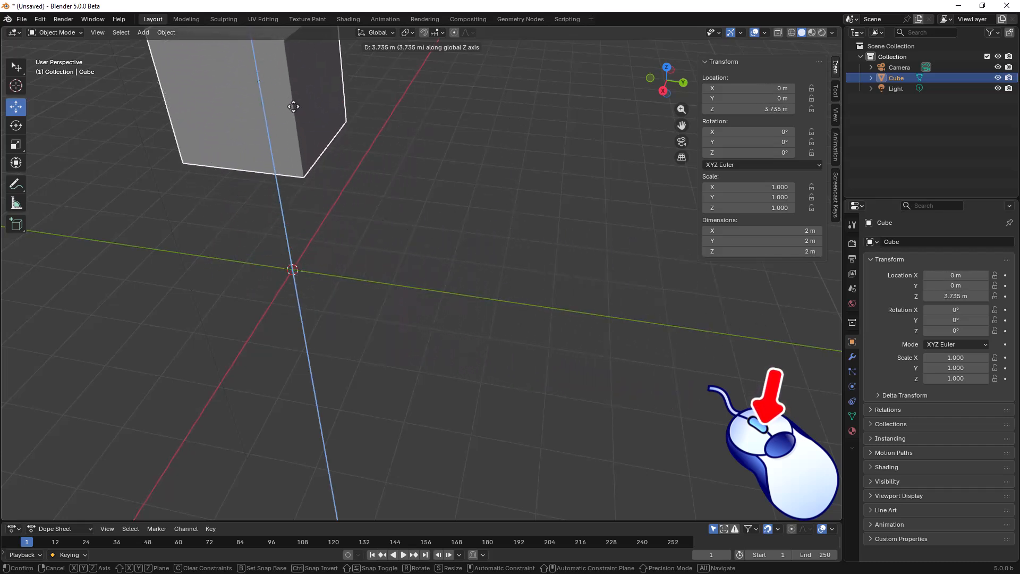
right_click(379, 201)
Try a Grab move of the cube constrained to the Y, X and Z axes in turn, and cancel it.
middle_click_drag(378, 318, 397, 308)
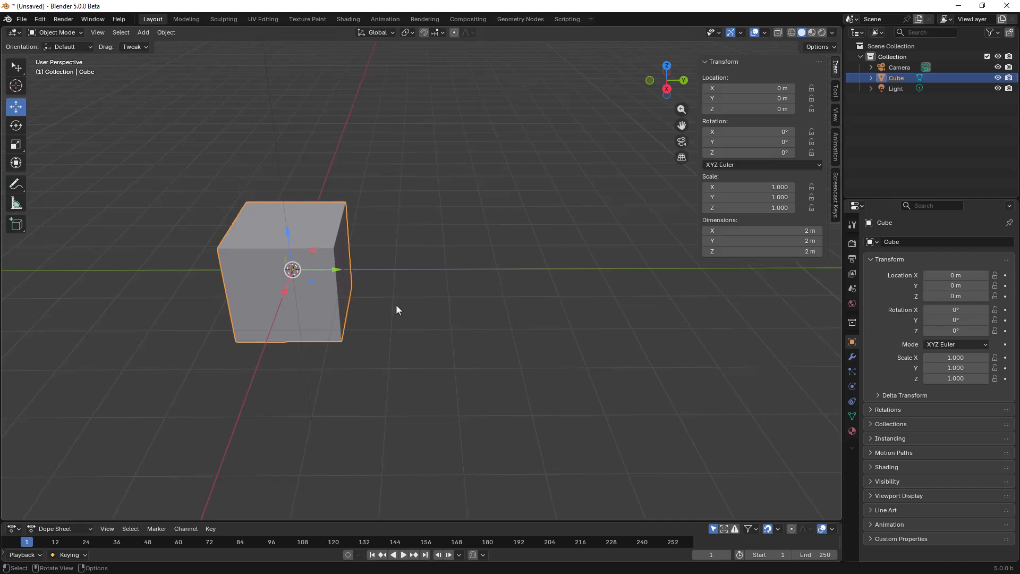
key("g")
key("y")
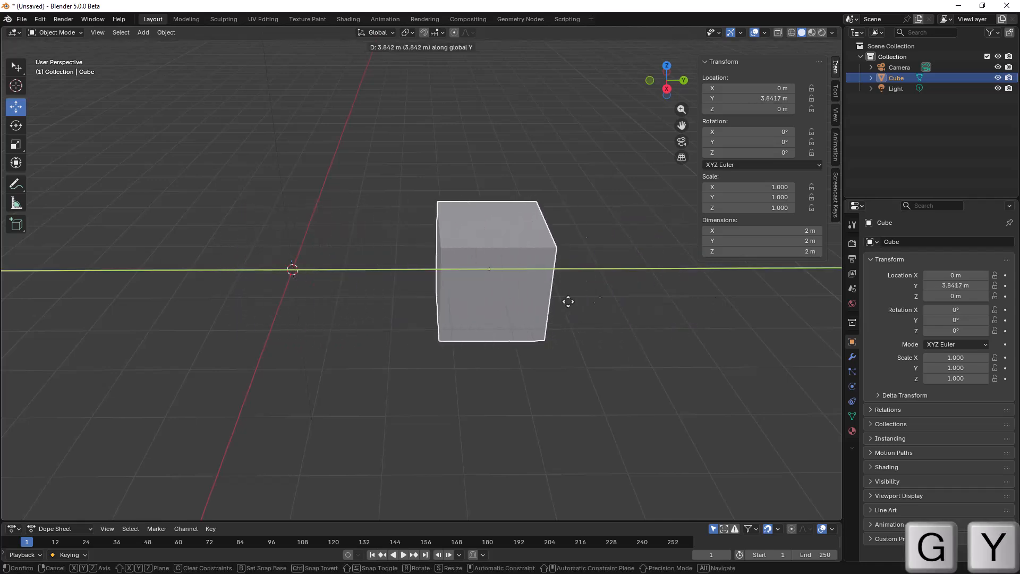
key("x")
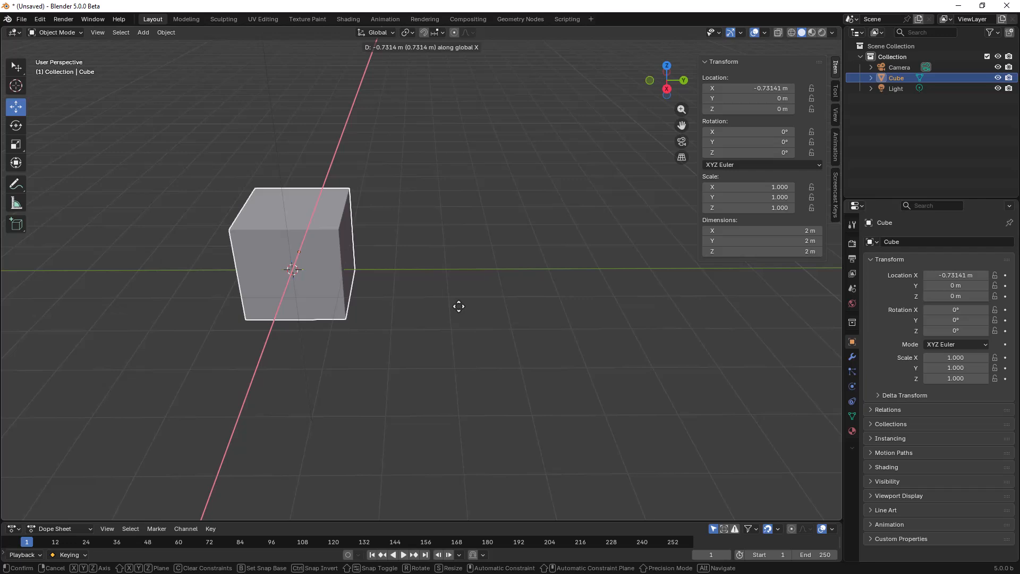
key("z")
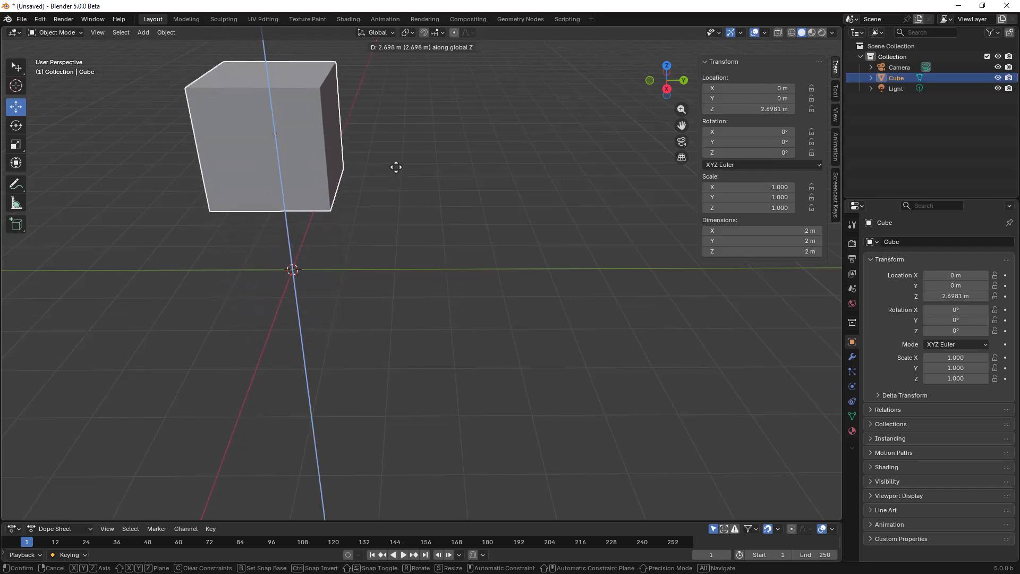
key("Escape")
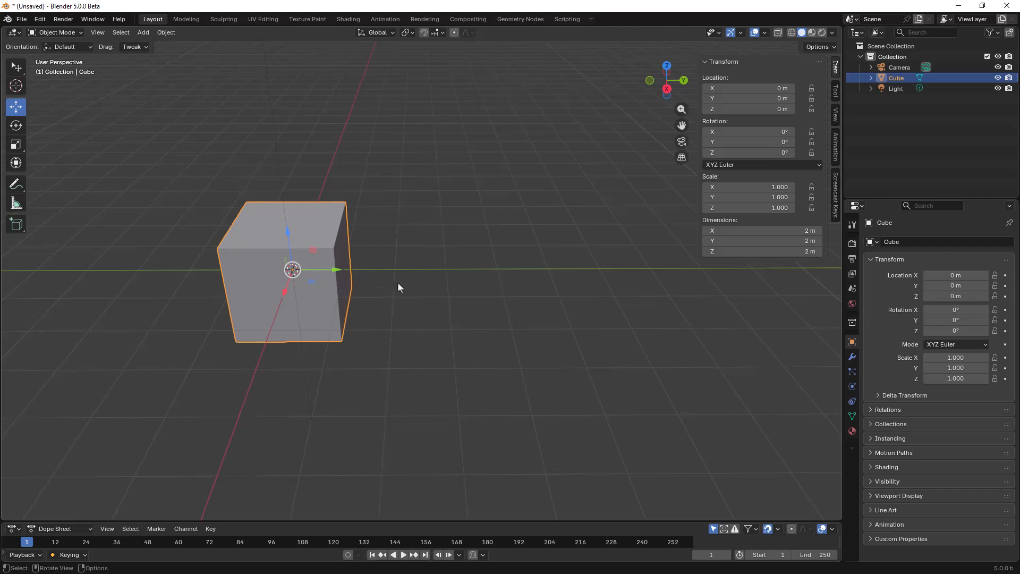
Grab the cube along the Y axis, place it, and adjust the move distance to 3.3072 m.
key("g")
key("y")
left_click(544, 282)
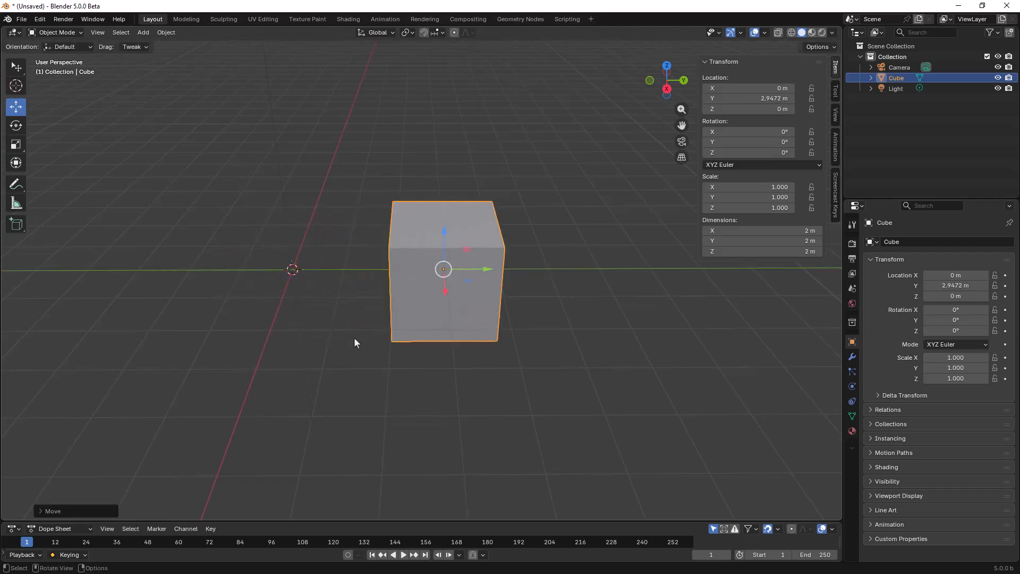
left_click(41, 510)
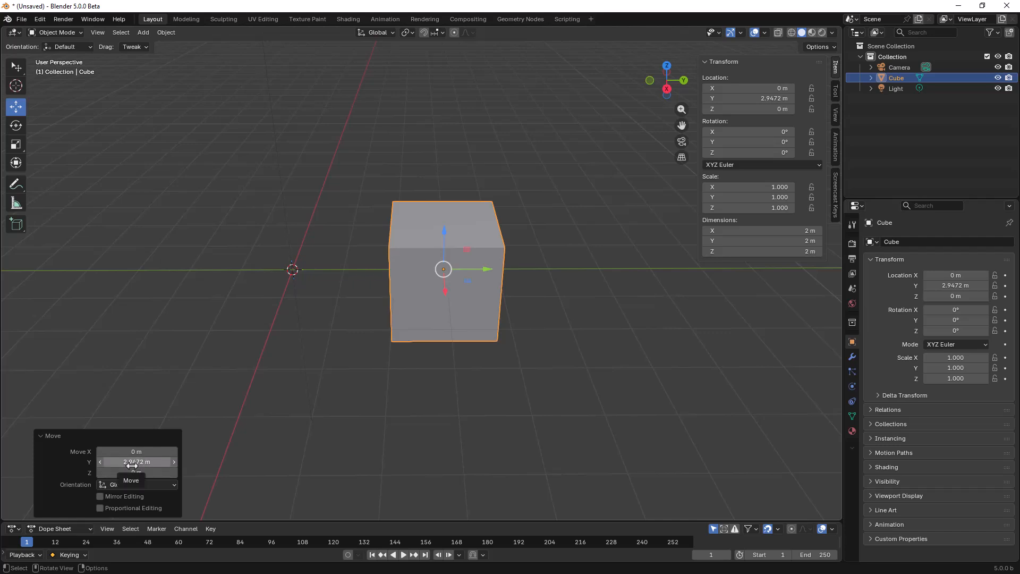
mouse_move(131, 466)
left_mouse_down()
mouse_move(207, 466)
mouse_move(99, 465)
mouse_move(145, 465)
mouse_move(135, 466)
left_mouse_up()
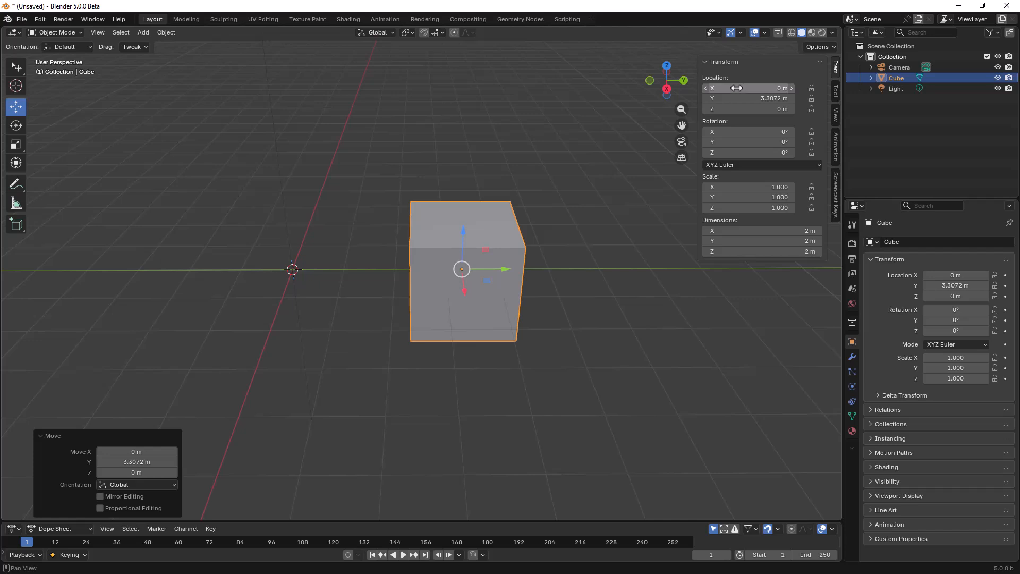
Set the cube's X, Y and Z location to 0 m together.
left_click_drag(736, 87, 737, 108)
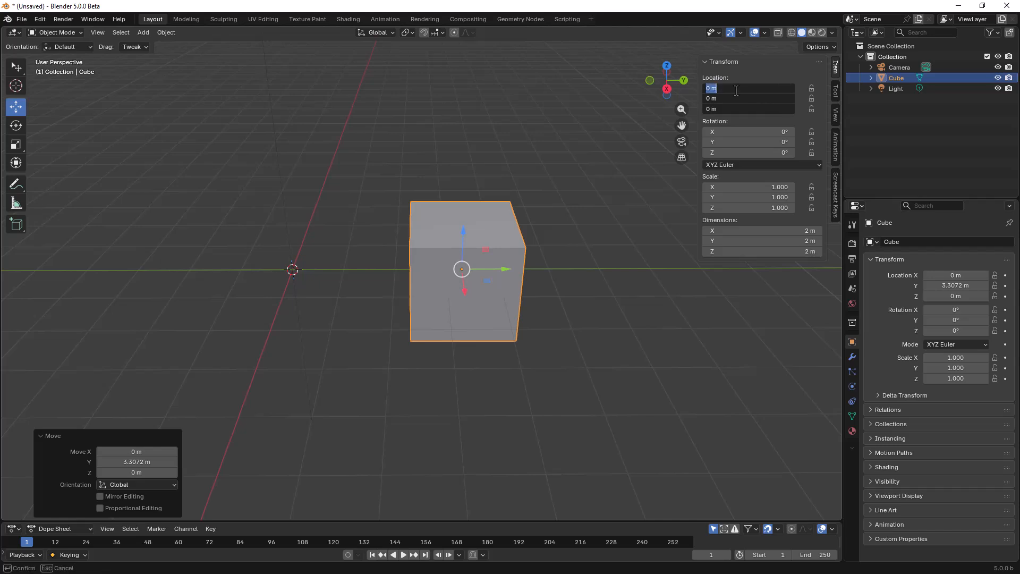
type("0")
key("Return")
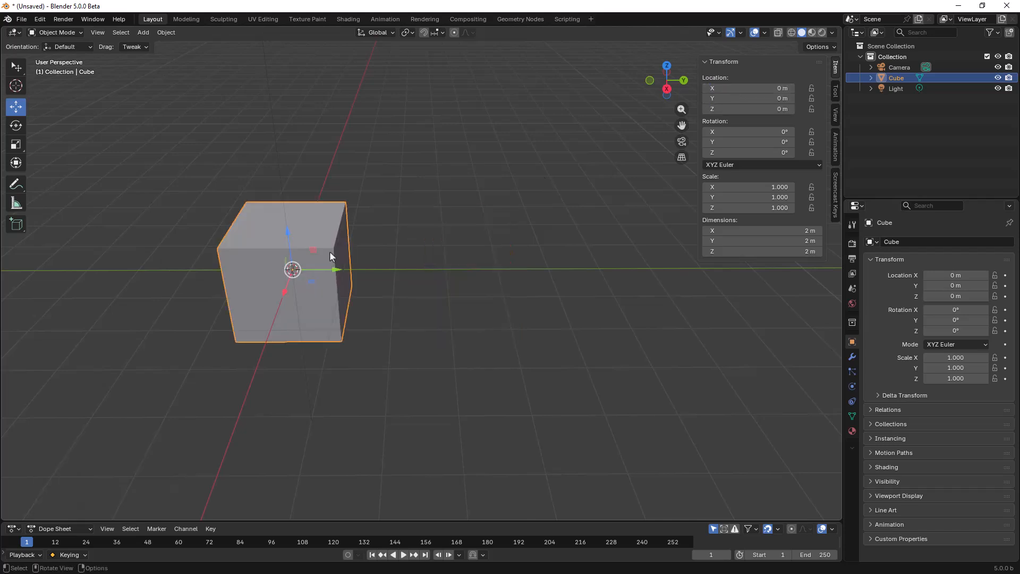
Lock and unlock the cube's location channels on the X, Y and Z axes in turn.
middle_click_drag(329, 253, 415, 230)
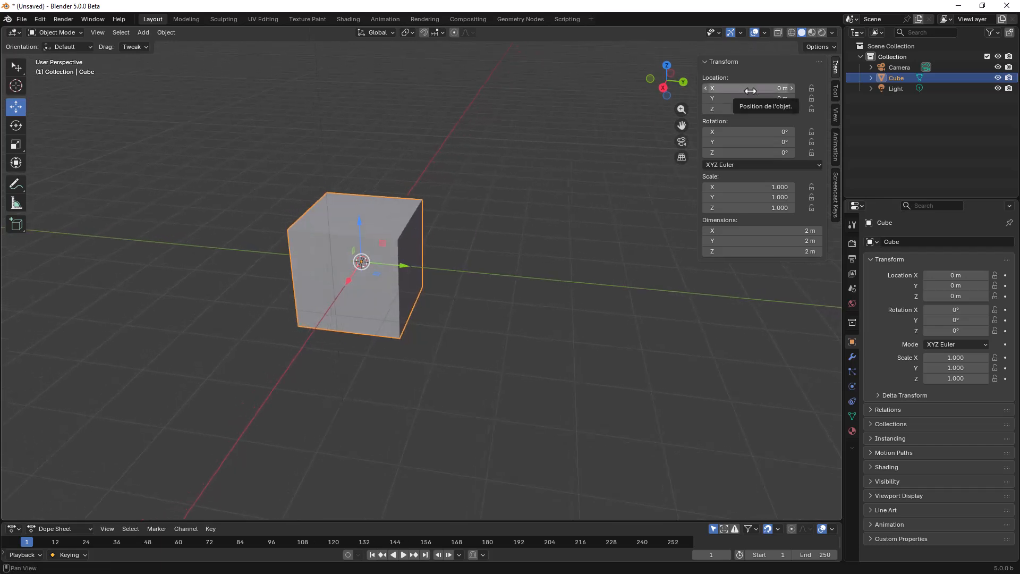
left_click(813, 90)
left_click(812, 88)
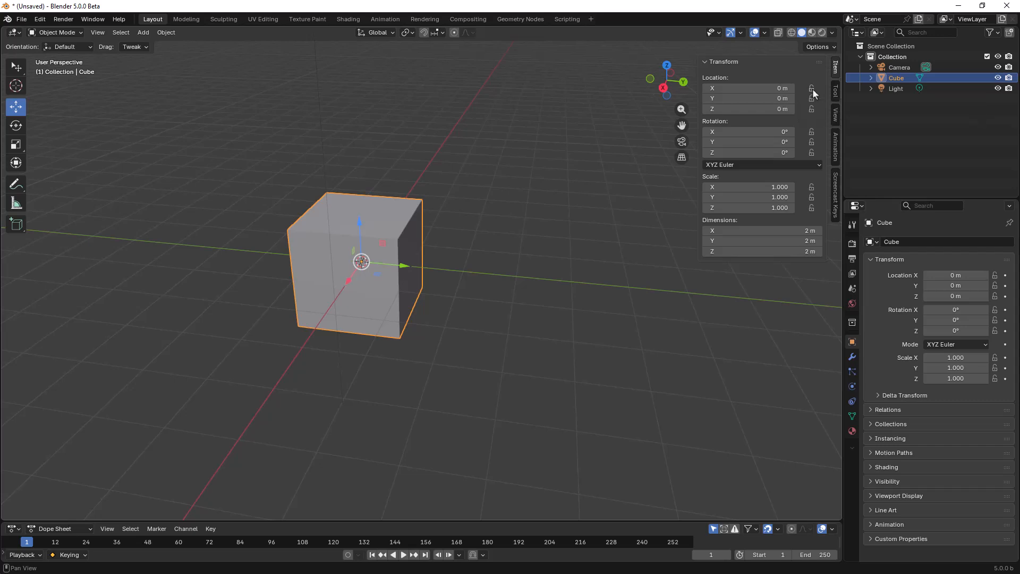
left_click(812, 98)
left_click(812, 97)
left_click(812, 88)
left_click(812, 88)
left_click(811, 109)
left_click(811, 109)
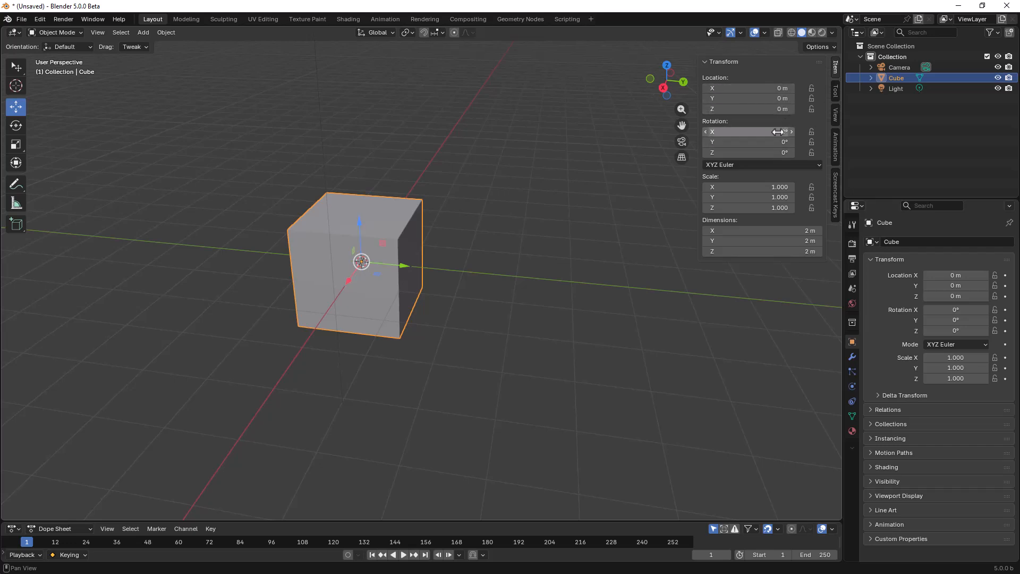
Try a Grab move of the cube on the XY plane with the global Z axis excluded, and cancel it.
scroll(372, 279, "up", 2)
middle_click_drag(374, 278, 276, 303)
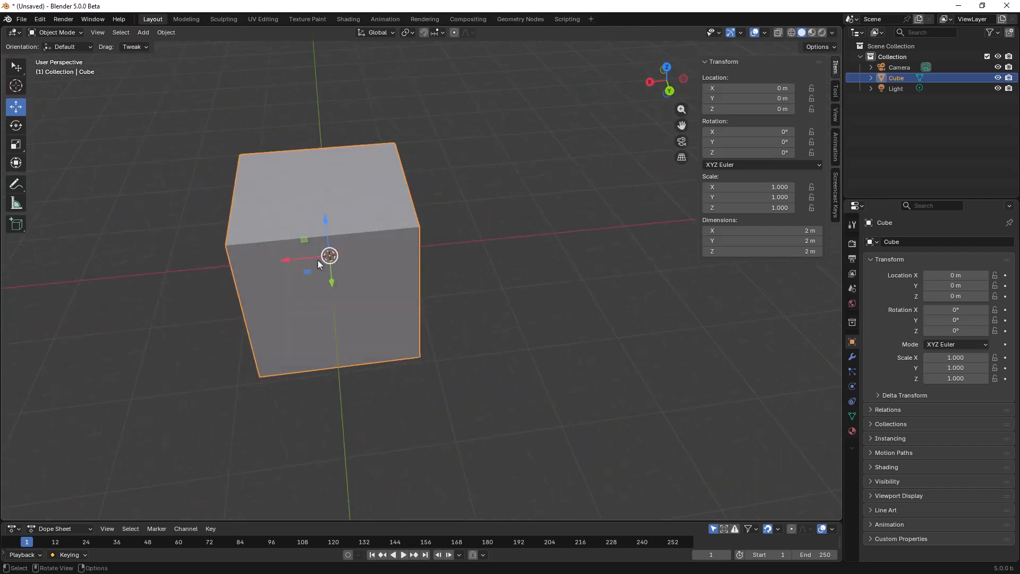
middle_click_drag(332, 295, 332, 262)
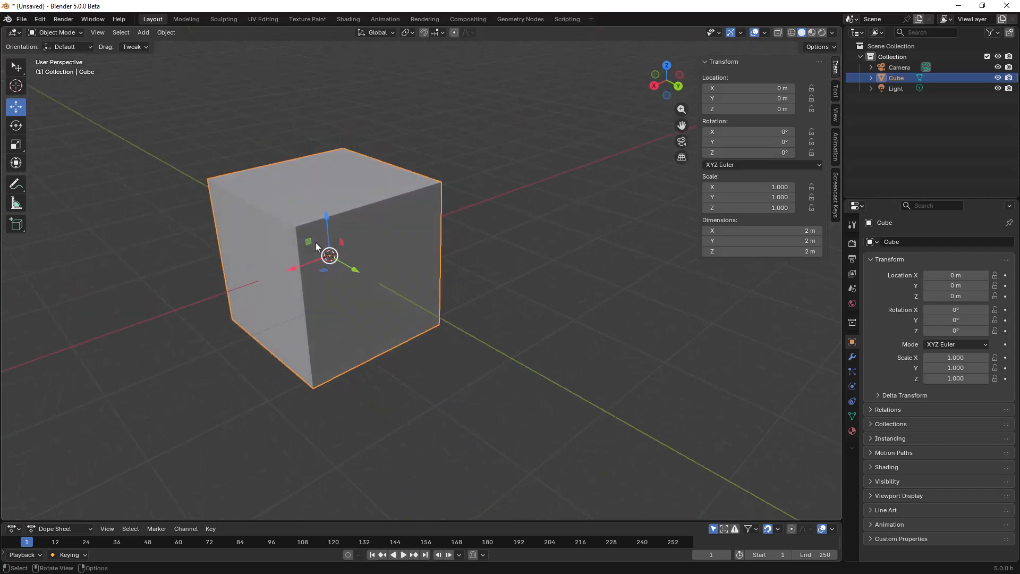
middle_click_drag(340, 276, 386, 295)
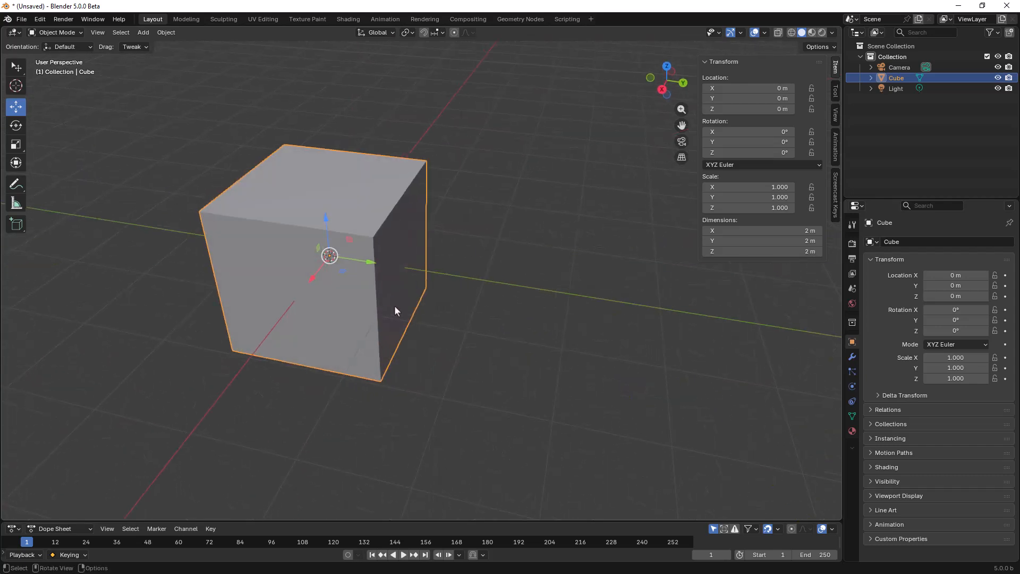
key("g")
key("shift+z")
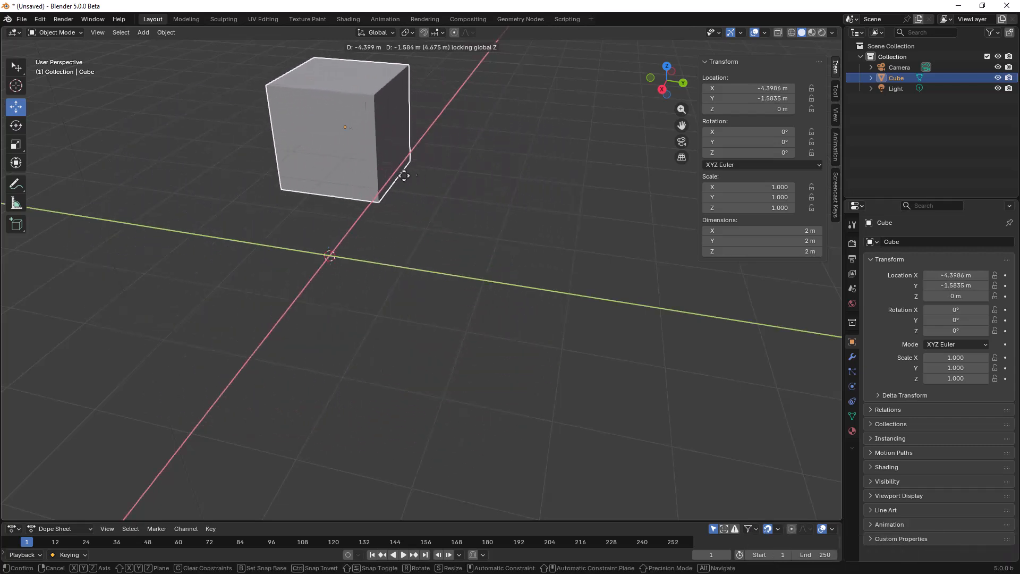
right_click(539, 309)
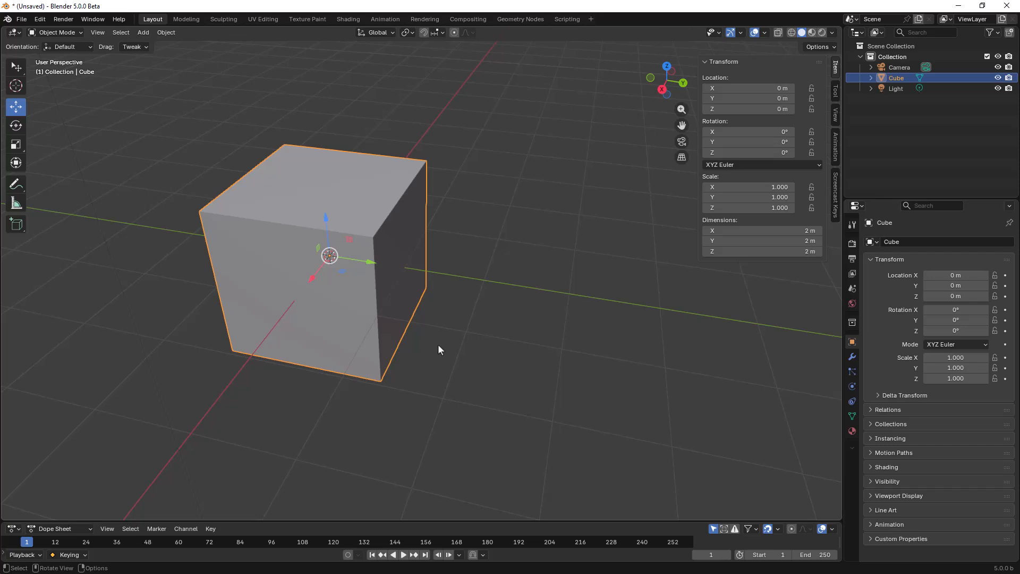
Activate the Rotate tool, try a free trackball rotation of the cube, and cancel it.
scroll(424, 343, "down", 3)
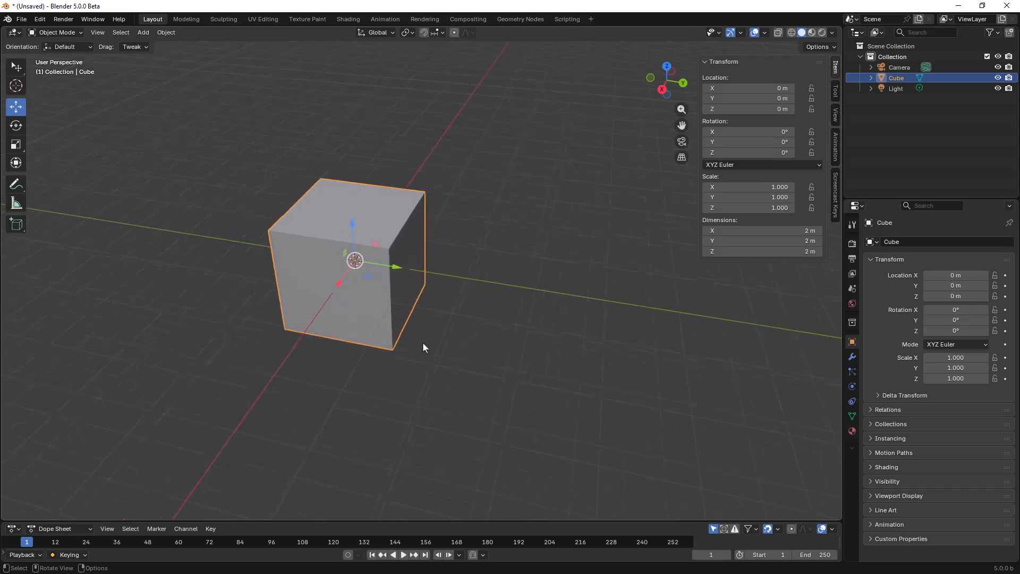
middle_click_drag(480, 293, 468, 307, "shift")
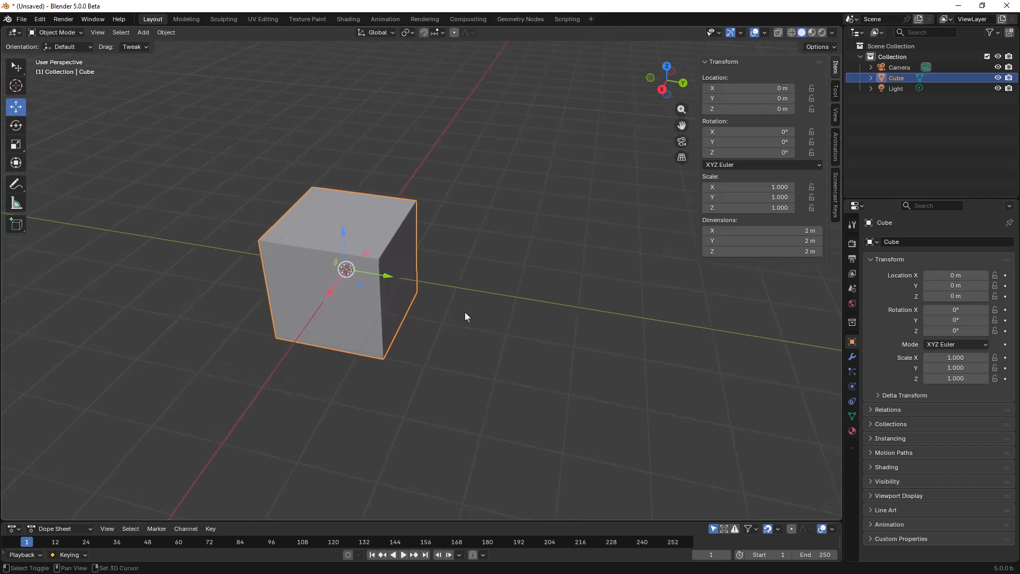
left_click(18, 127)
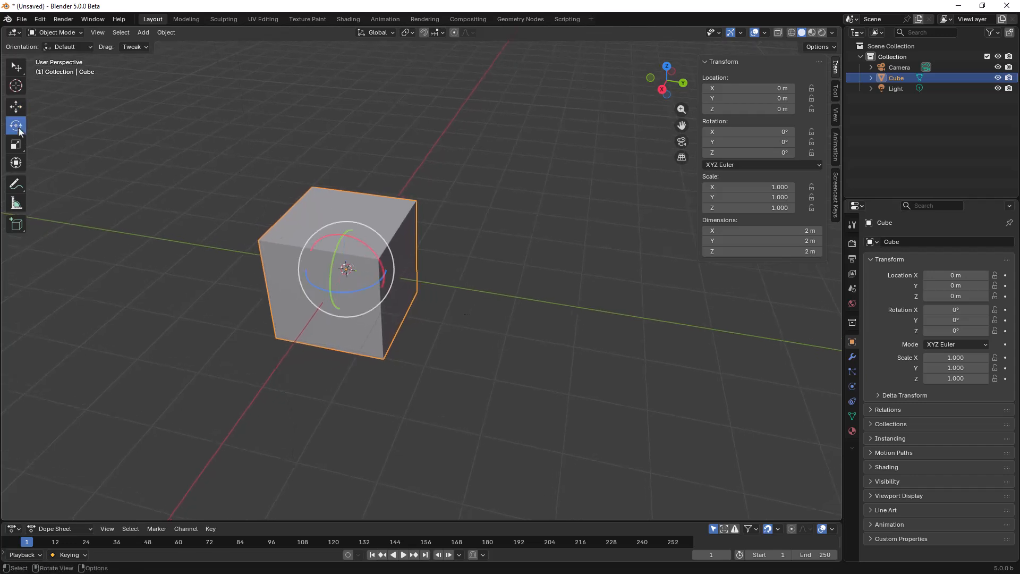
middle_click_drag(372, 290, 410, 304)
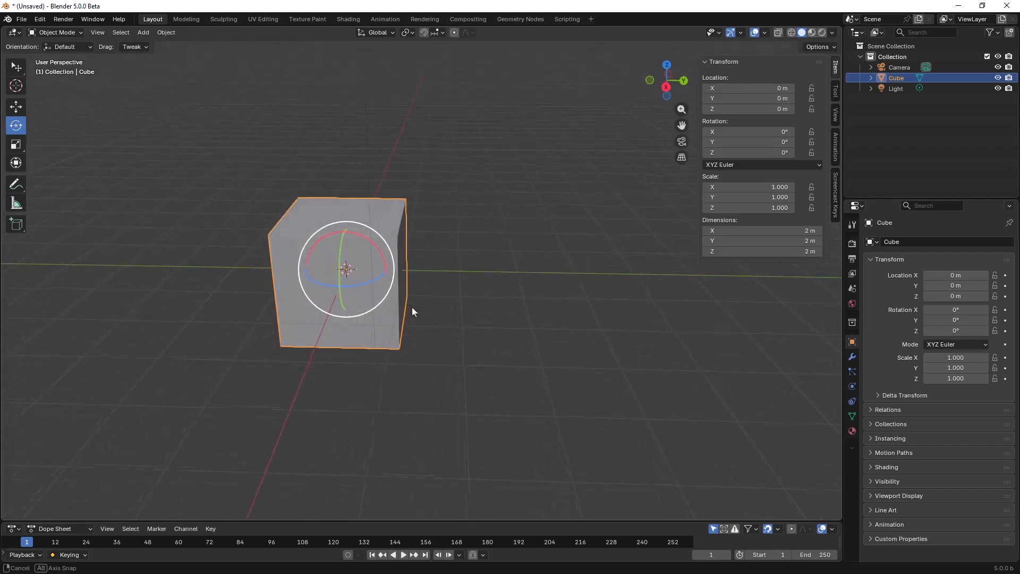
scroll(410, 304, "up", 2)
key("r")
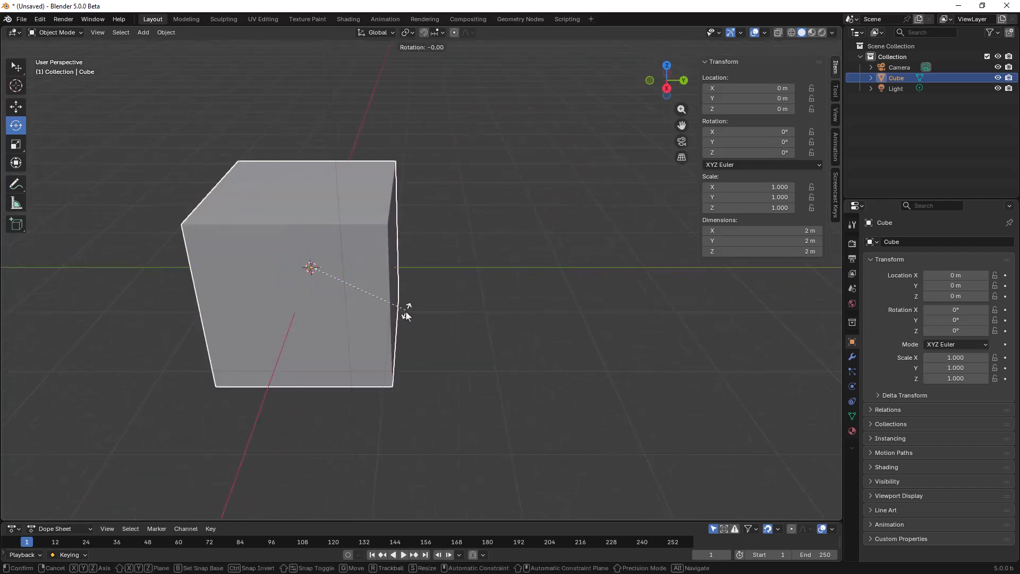
key("r")
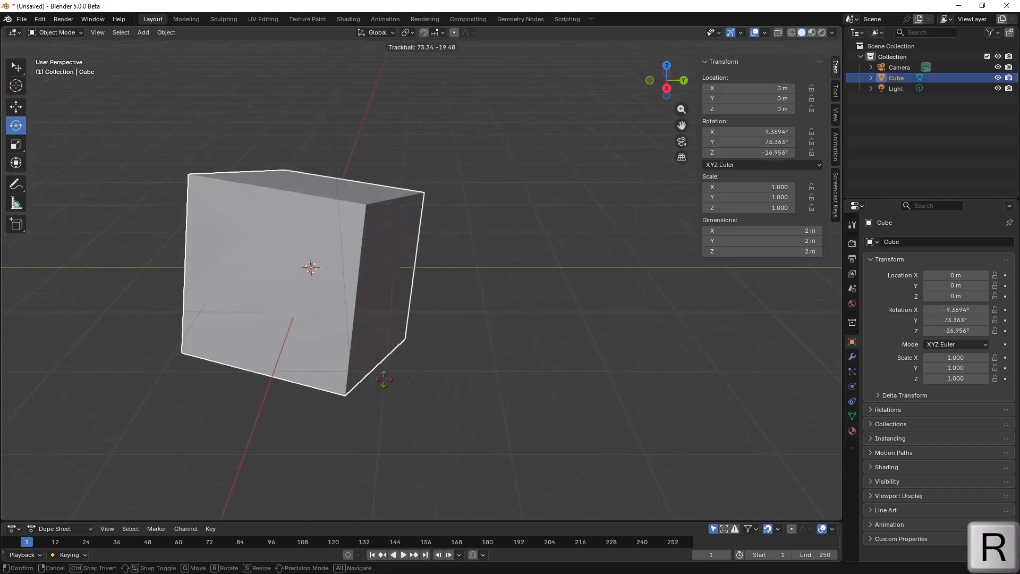
right_click(321, 321)
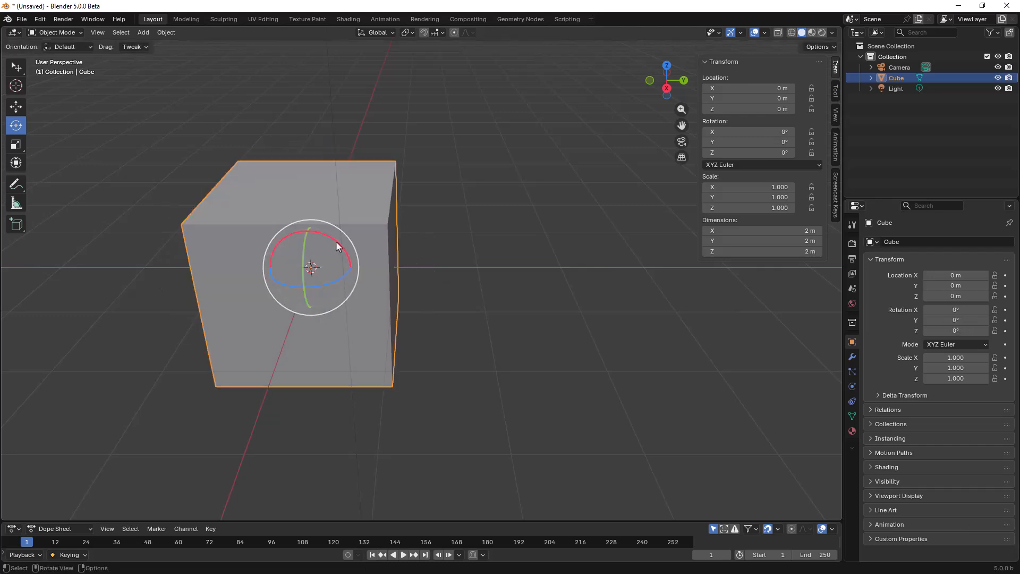
Try rotating the cube about -65.6° around the global X axis with the rotation gizmo, and undo it.
left_click_drag(335, 237, 355, 290)
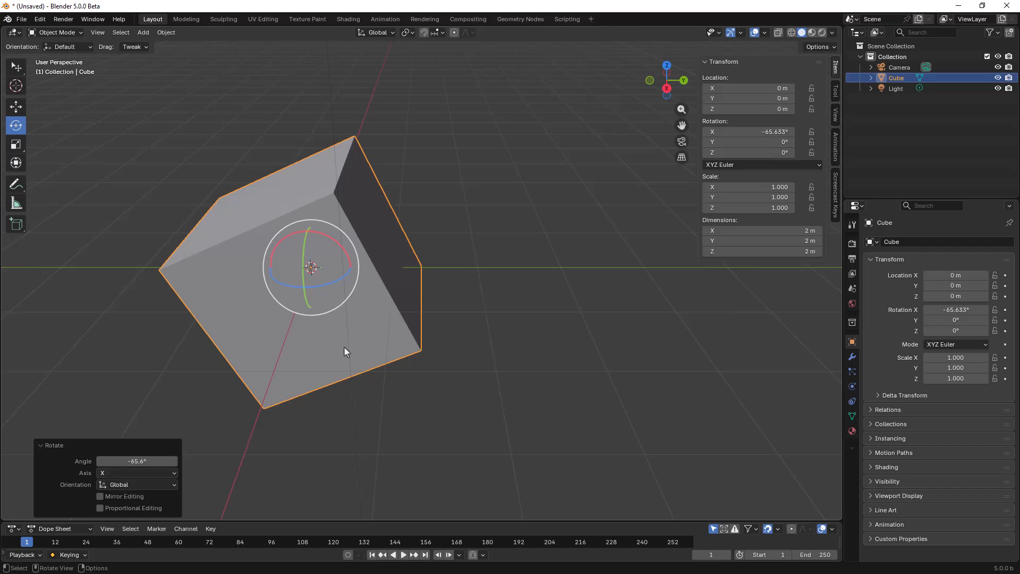
key("ctrl+z")
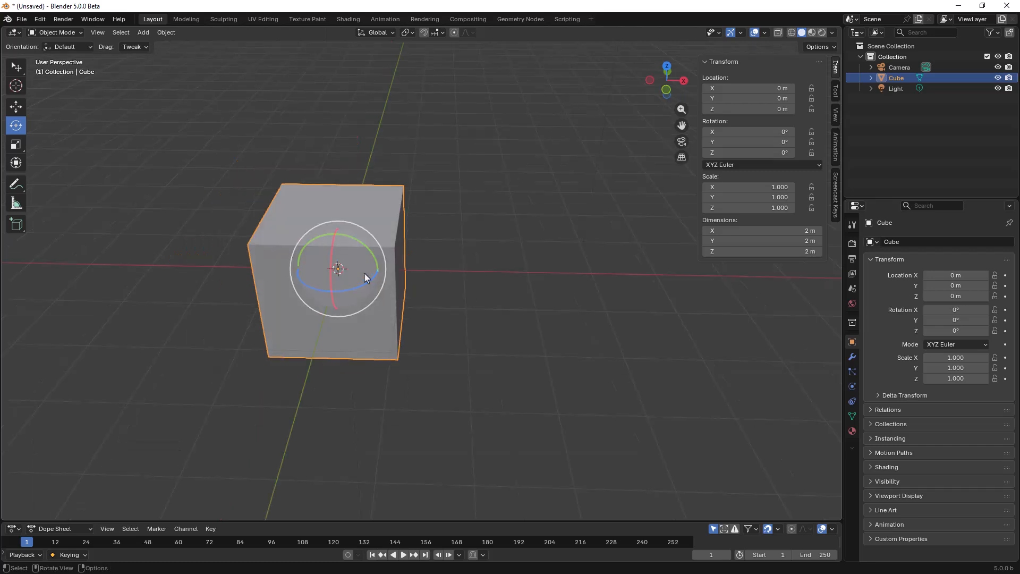
Rotate the cube around the global Y axis with the gizmo, first about -45.7° and again by about 100°.
mouse_move(415, 284)
middle_mouse_down()
mouse_move(416, 259)
mouse_move(419, 275)
middle_mouse_up()
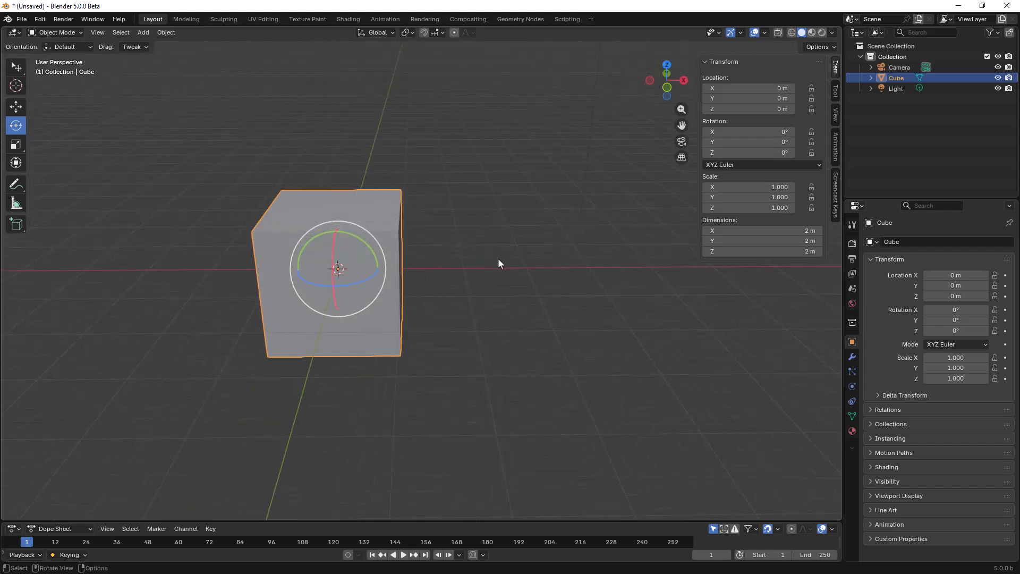
middle_click_drag(470, 285, 466, 270)
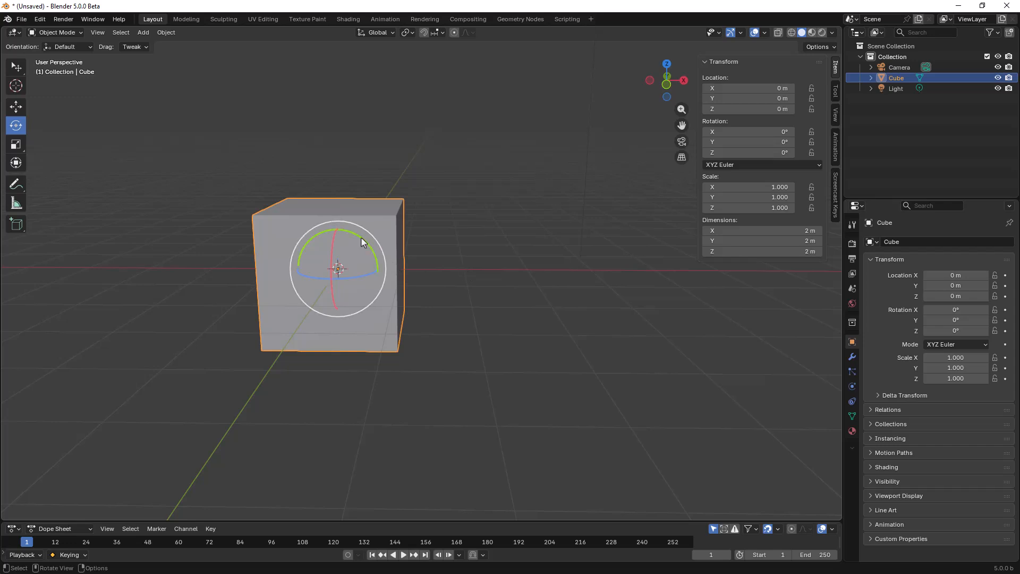
left_click_drag(328, 234, 289, 249)
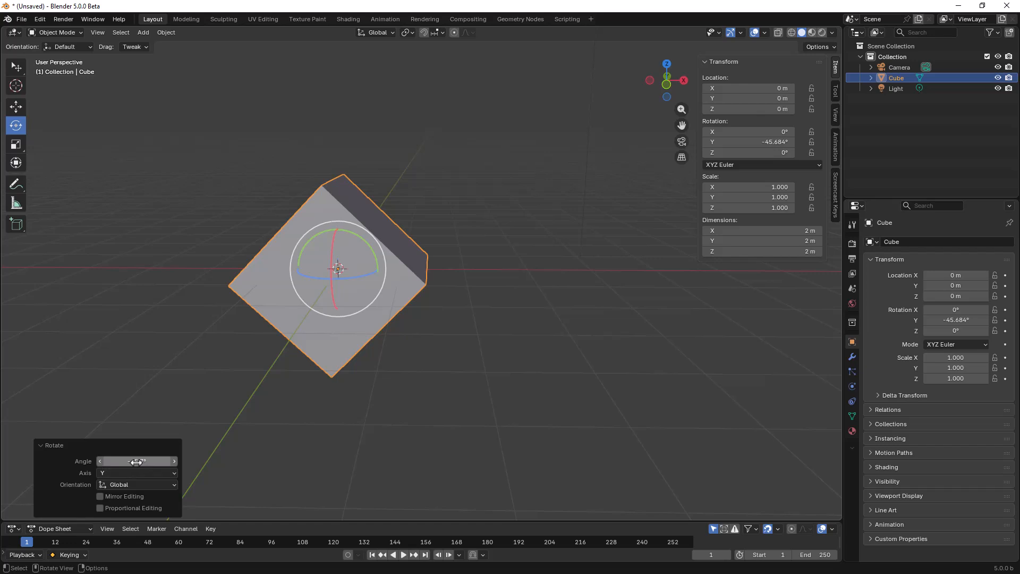
left_click_drag(323, 237, 374, 263)
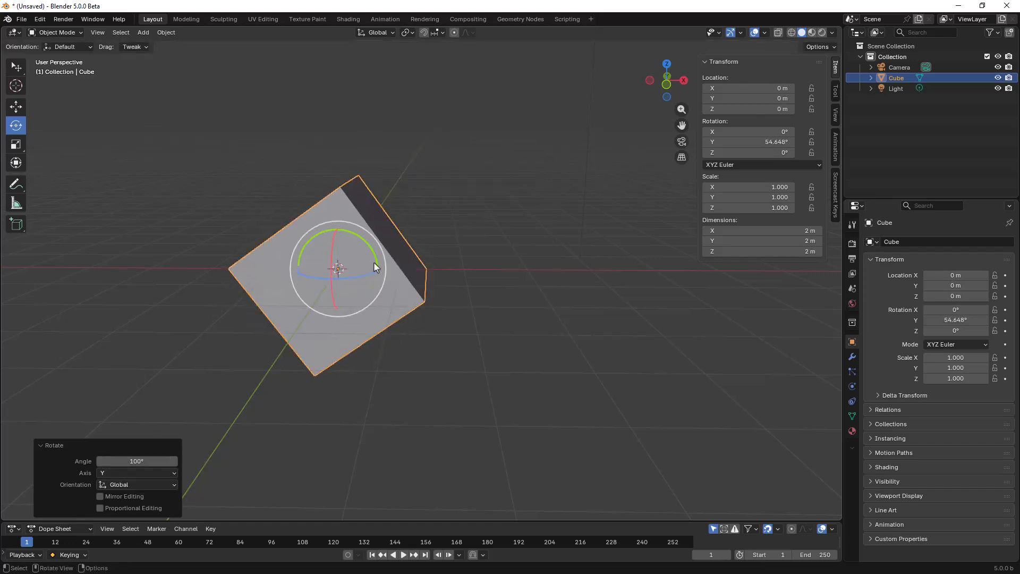
Rotate the cube further with the gizmo rings, finishing with a turn of about 110° around the global Z axis.
key("KP_1")
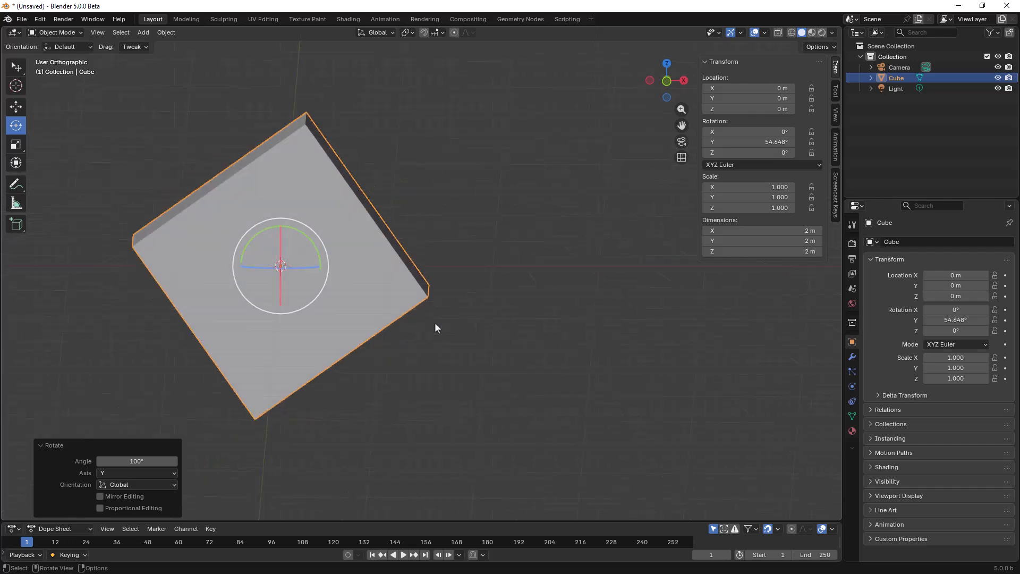
scroll(420, 307, "down", 4)
scroll(413, 306, "down", 1)
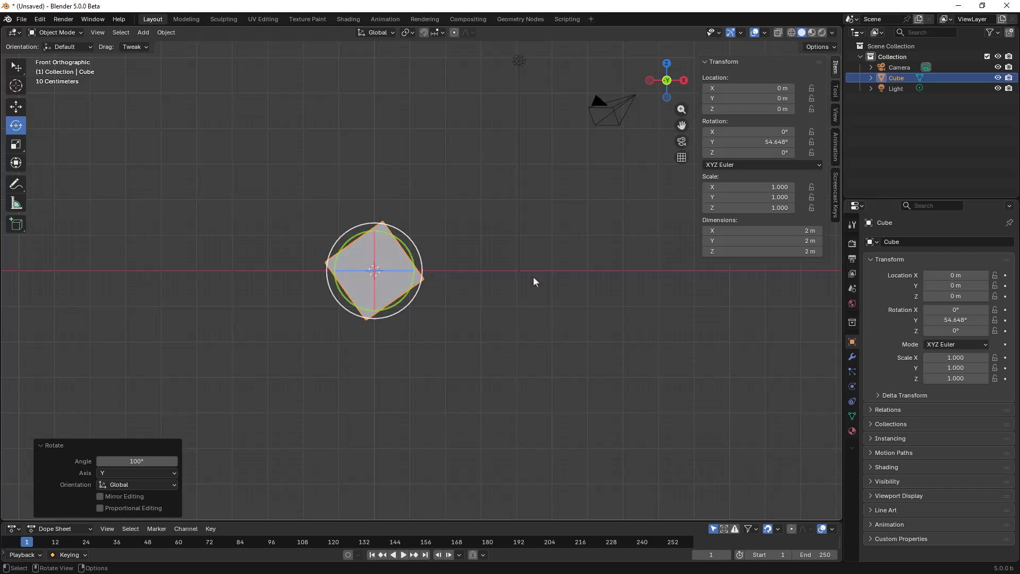
middle_click_drag(371, 239, 498, 285)
left_click_drag(365, 236, 404, 245)
middle_click_drag(505, 265, 384, 288)
left_click_drag(386, 288, 409, 291)
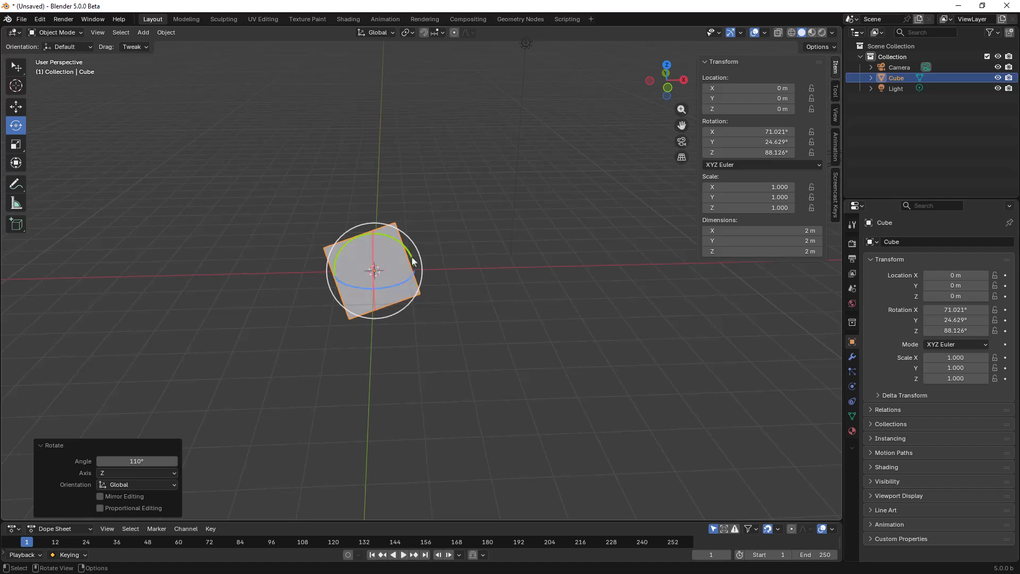
Set the cube's X, Y and Z rotation to 0°.
left_click_drag(760, 134, 760, 153)
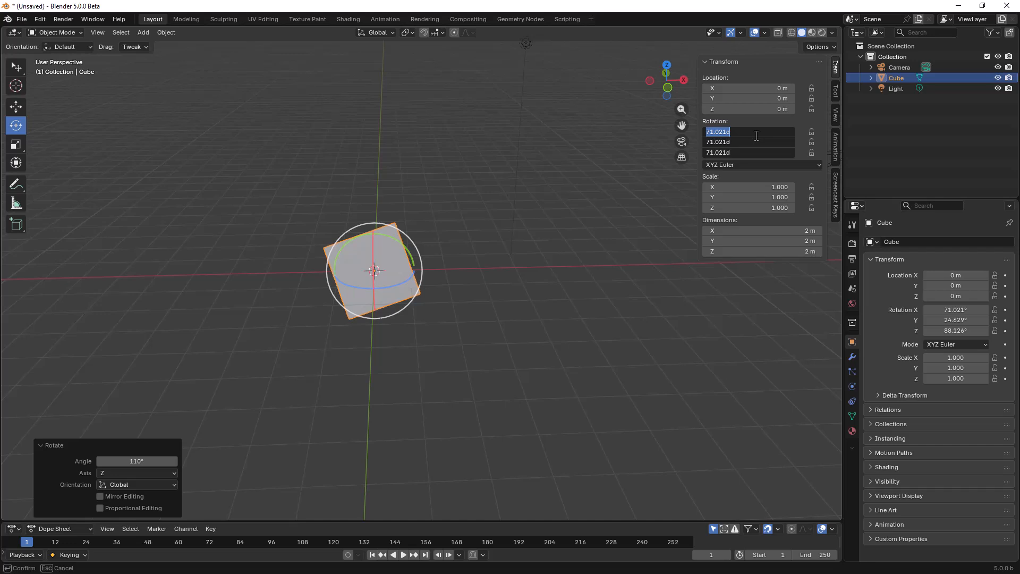
type("0")
key("Return")
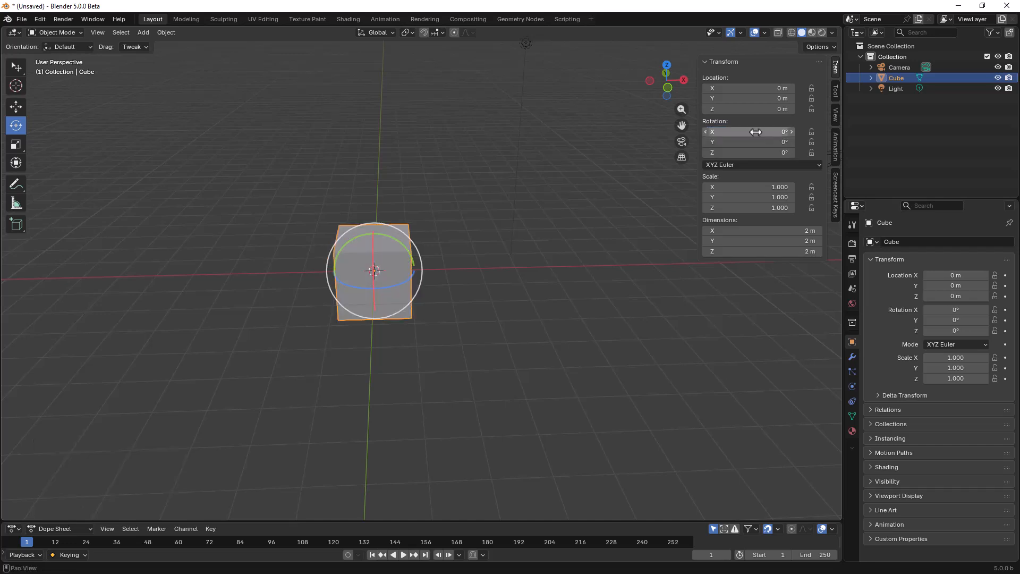
left_click(755, 133)
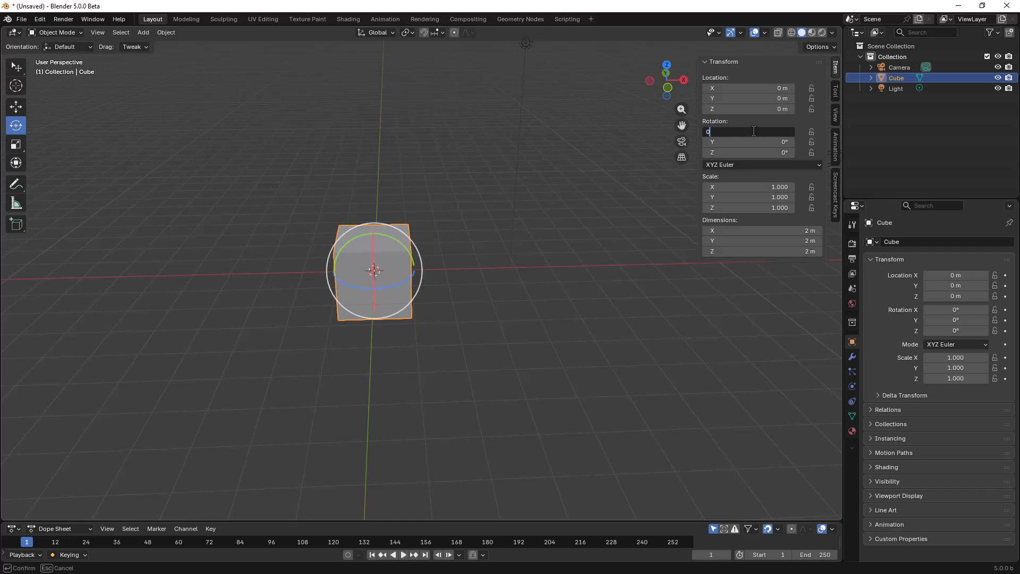
key("Return")
Activate the Scale tool and enlarge the cube uniformly on all axes to a scale of about 2.946.
middle_click_drag(454, 273, 381, 227)
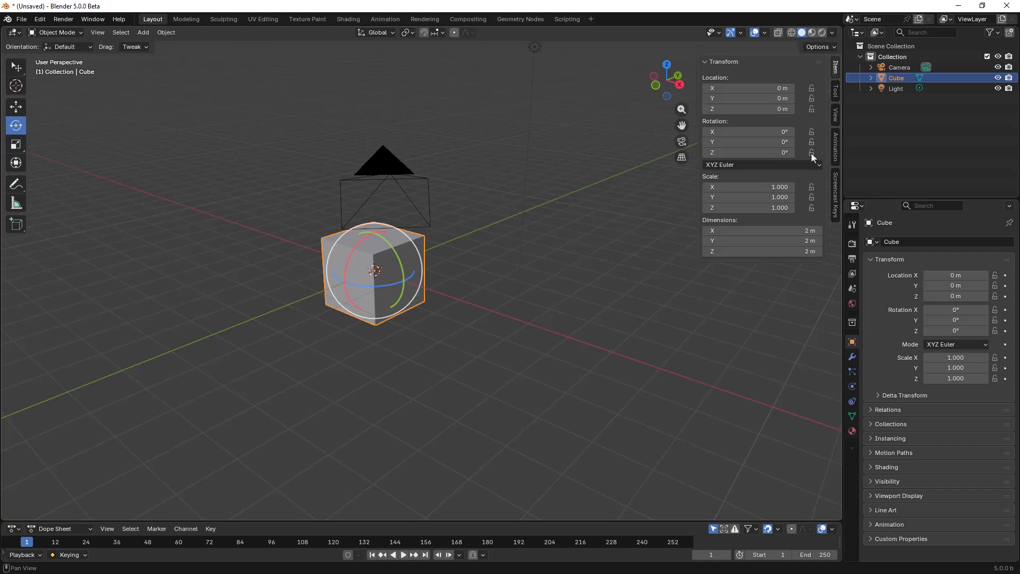
left_click(16, 144)
middle_click_drag(407, 255, 422, 278)
scroll(420, 277, "up", 4)
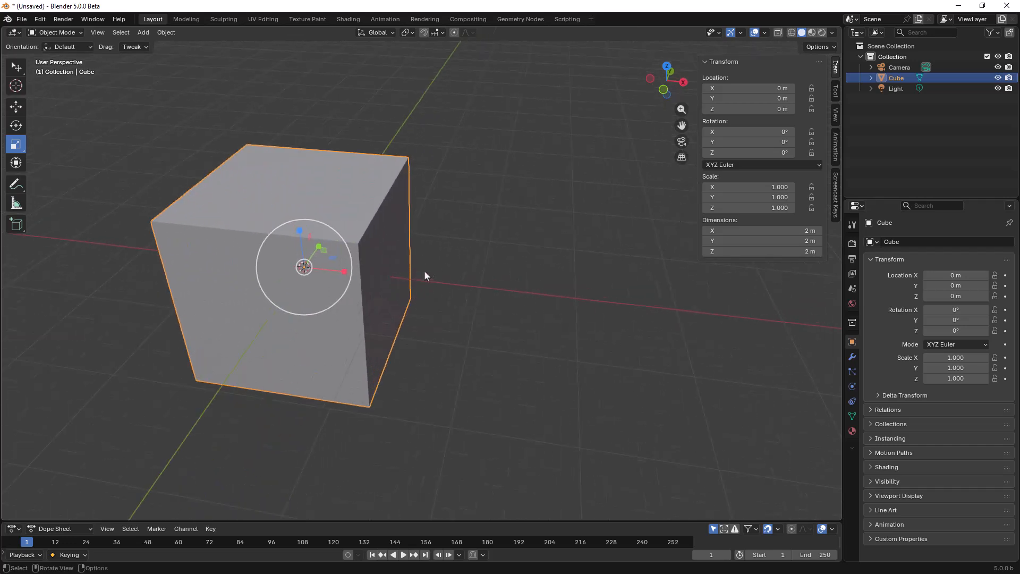
scroll(483, 299, "down", 3)
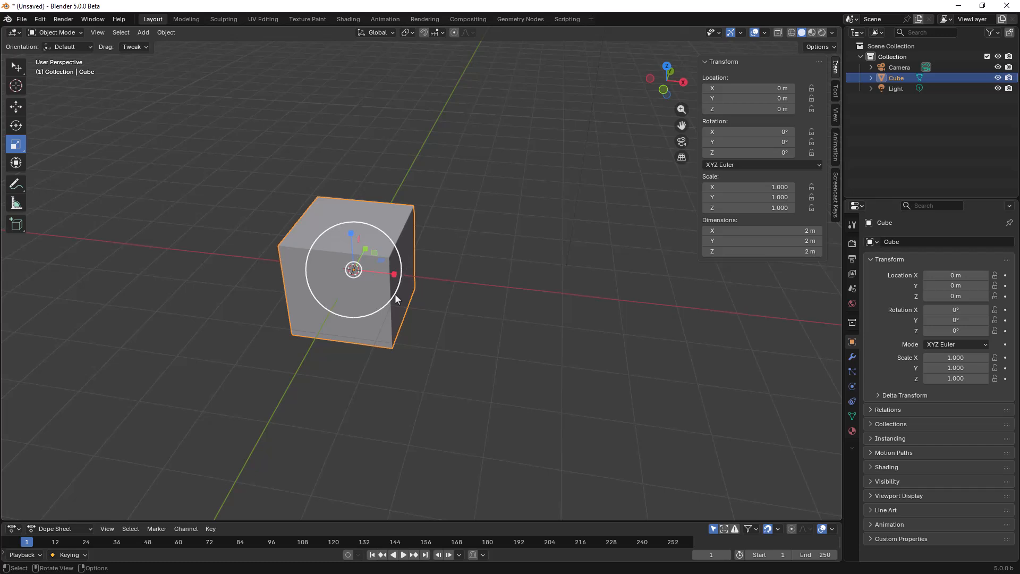
left_click_drag(396, 297, 483, 345)
scroll(481, 334, "down", 2)
scroll(481, 333, "down", 1)
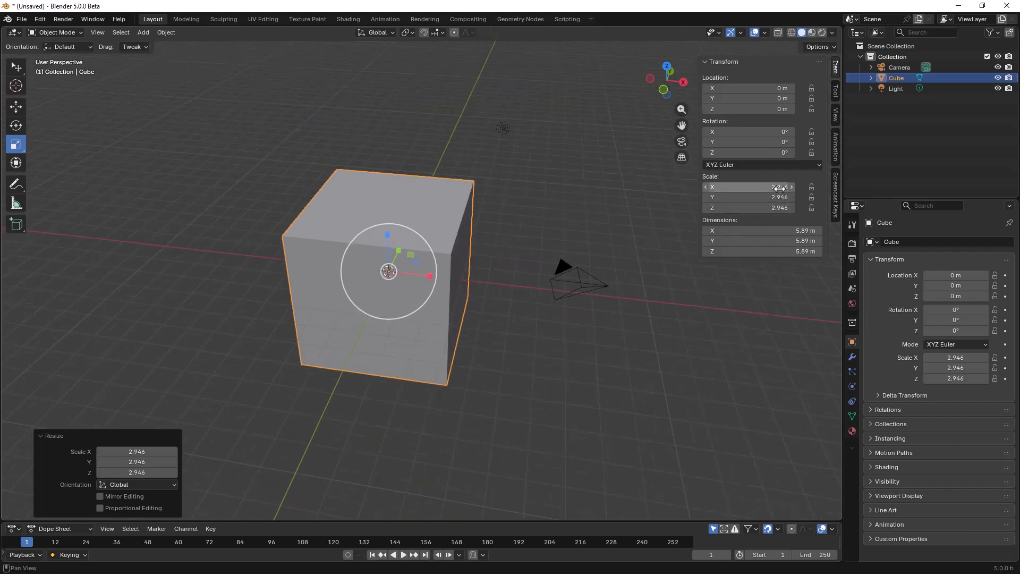
Set the cube's X, Y and Z scale to 1 together.
mouse_move(780, 188)
left_mouse_down()
mouse_move(780, 201)
mouse_move(762, 182)
left_mouse_up()
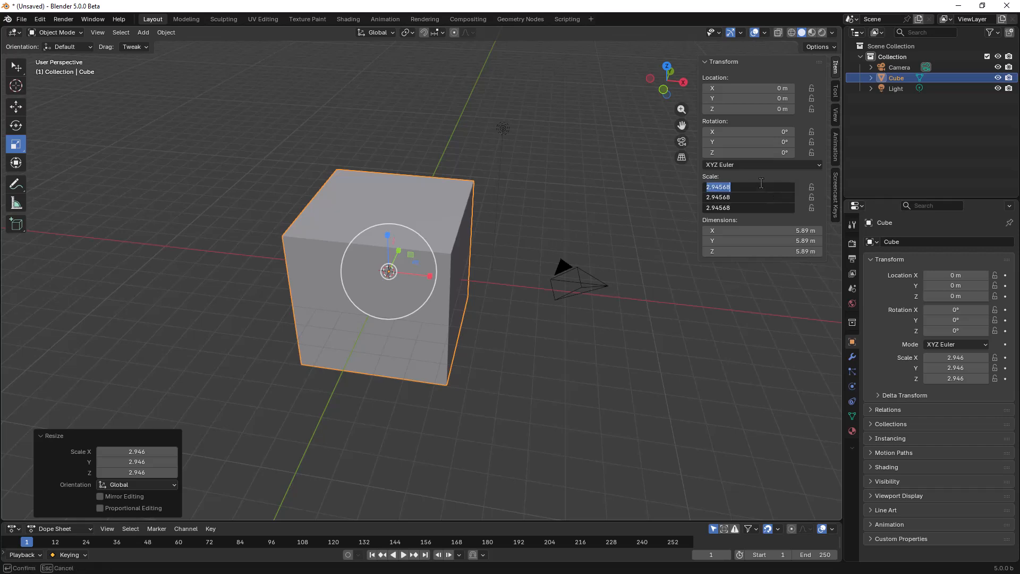
type("1")
key("Return")
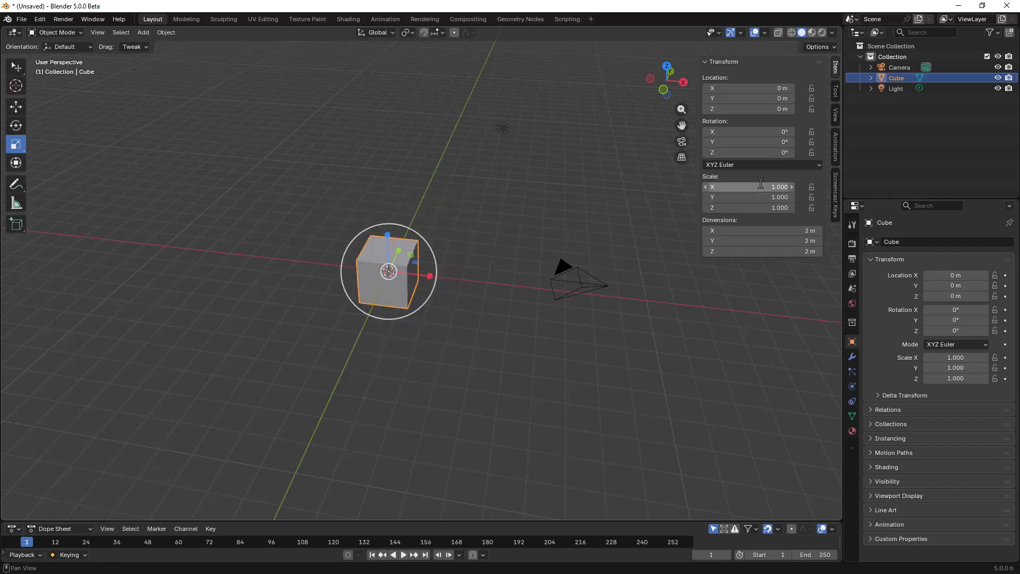
Select the cube and stretch it with the scale gizmo to about 2.031 along X and about 1.566 along Z.
left_click(423, 327)
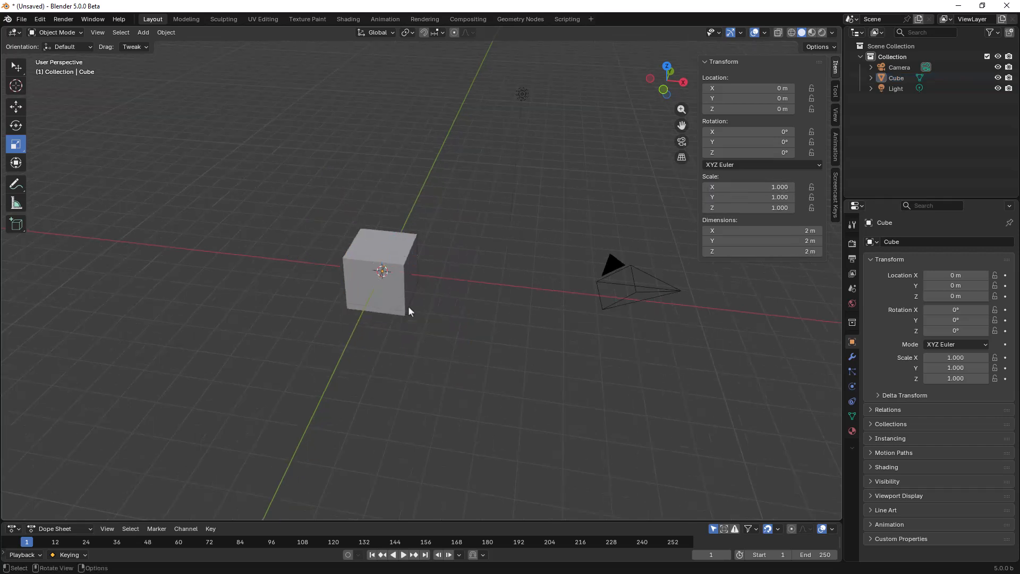
scroll(408, 306, "up", 5)
left_click(351, 311)
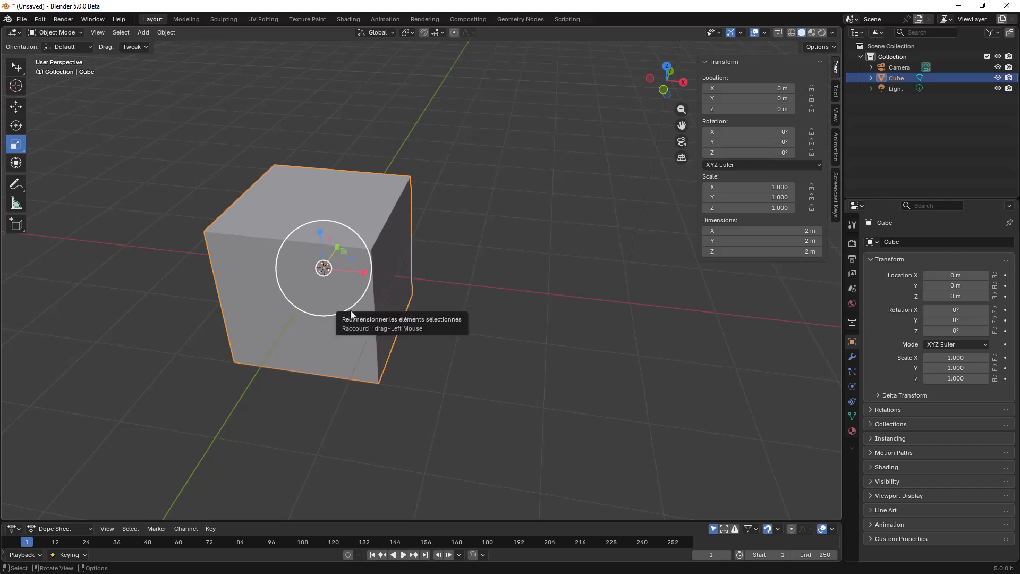
left_click_drag(364, 274, 413, 284)
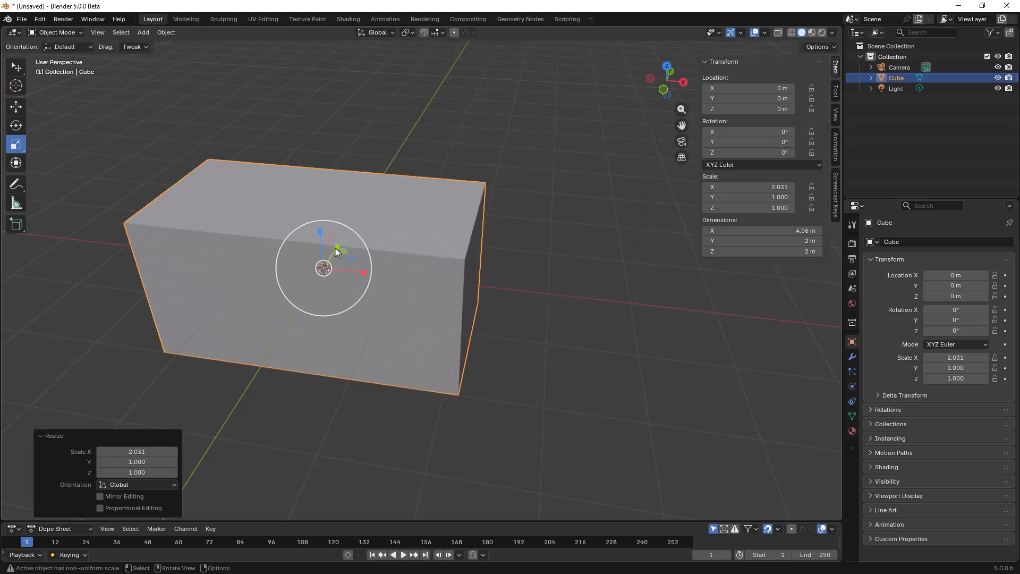
left_click_drag(320, 232, 316, 187)
Examine the scale gizmo's plane handles on the cube from several viewing angles.
middle_click_drag(415, 244, 254, 243)
scroll(301, 287, "up", 4)
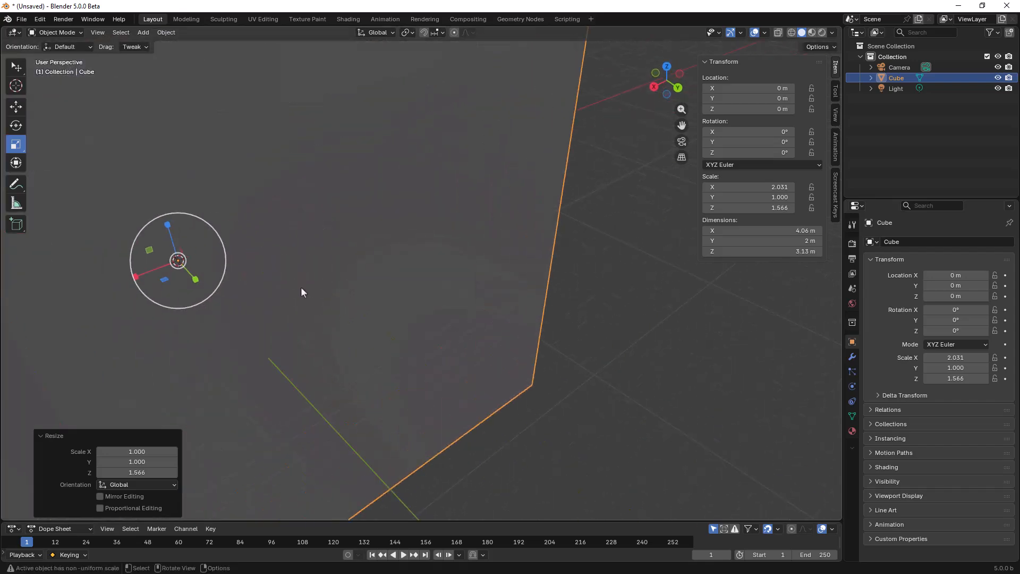
middle_click_drag(244, 281, 426, 264, "shift")
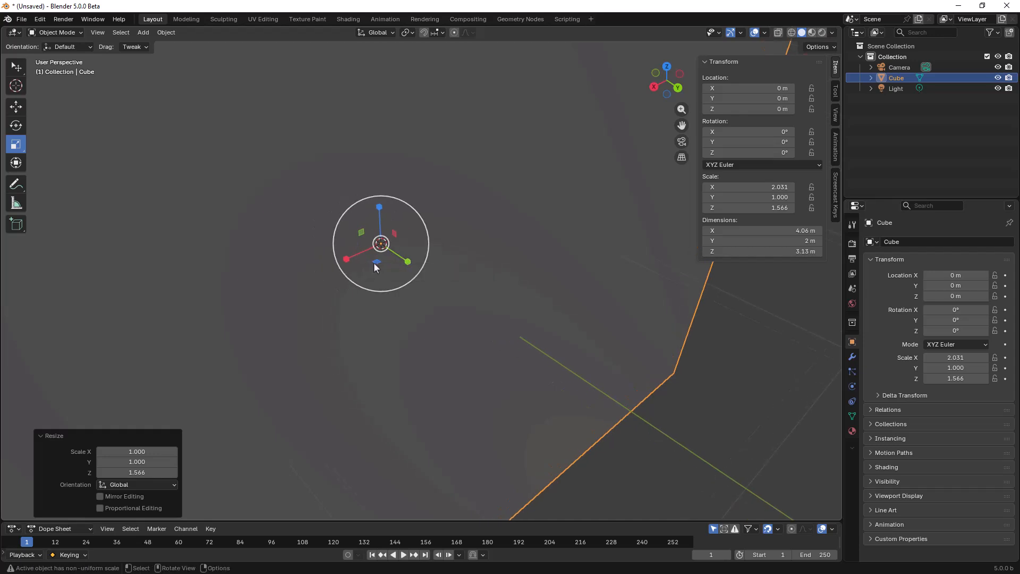
mouse_move(375, 264)
middle_mouse_down()
mouse_move(384, 269)
mouse_move(371, 261)
middle_mouse_up()
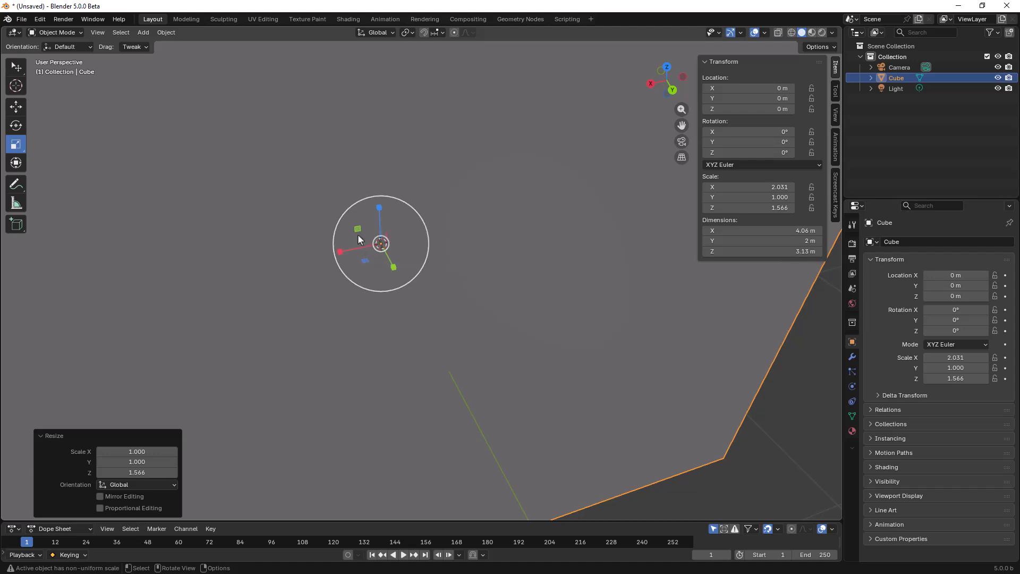
middle_click_drag(359, 240, 360, 234)
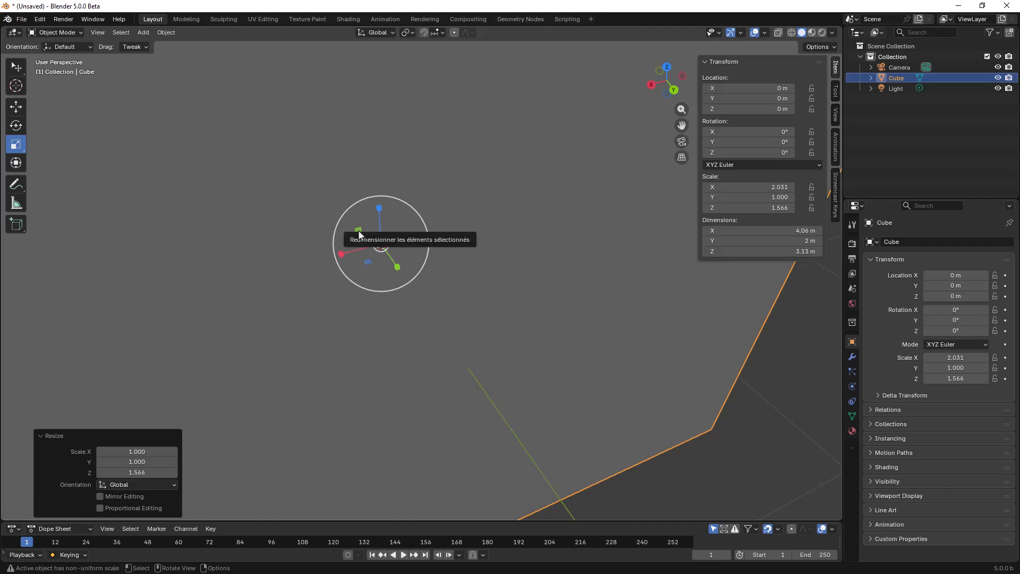
middle_click_drag(407, 240, 357, 241)
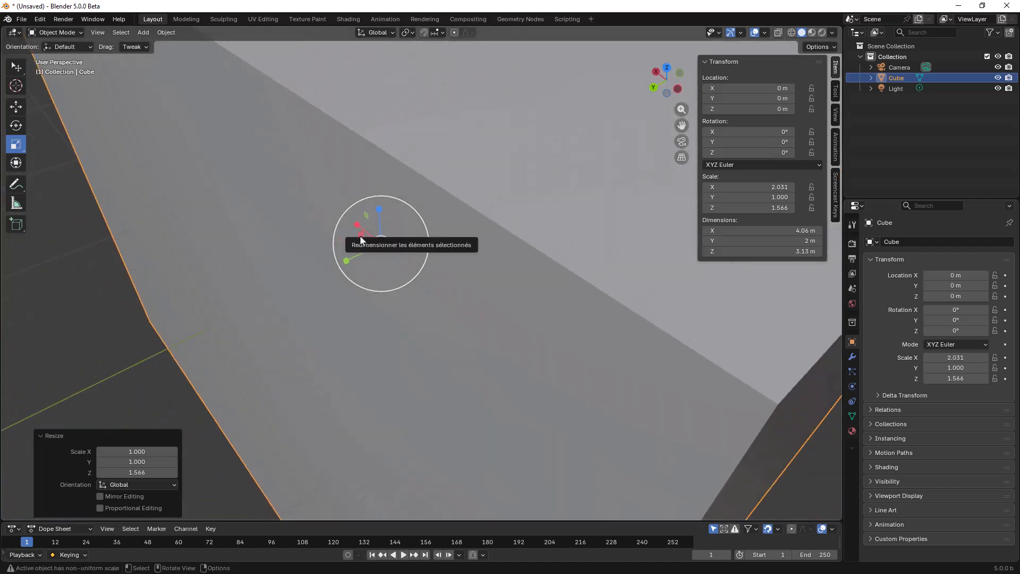
middle_click_drag(377, 281, 463, 270)
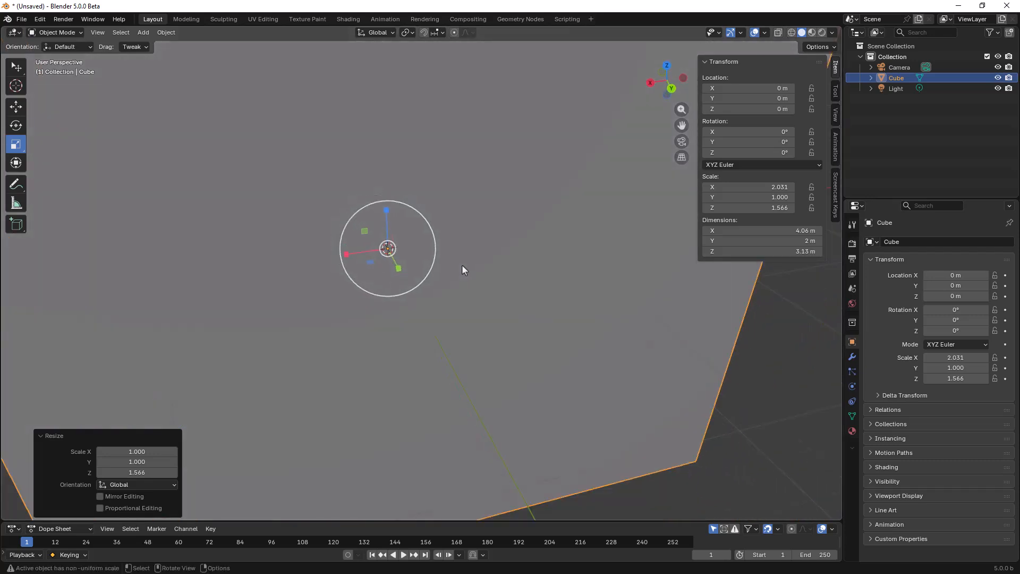
scroll(459, 244, "down", 8)
middle_click_drag(426, 239, 423, 253)
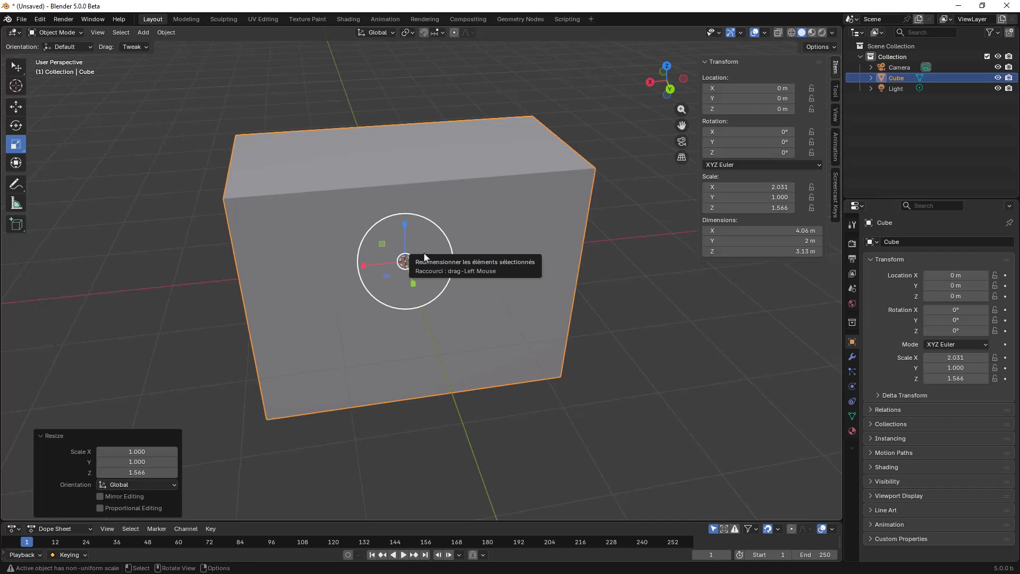
Set the cube's X, Y and Z scale to 1 and activate the combined Transform tool.
mouse_move(745, 187)
left_mouse_down()
mouse_move(745, 208)
mouse_move(745, 186)
left_mouse_up()
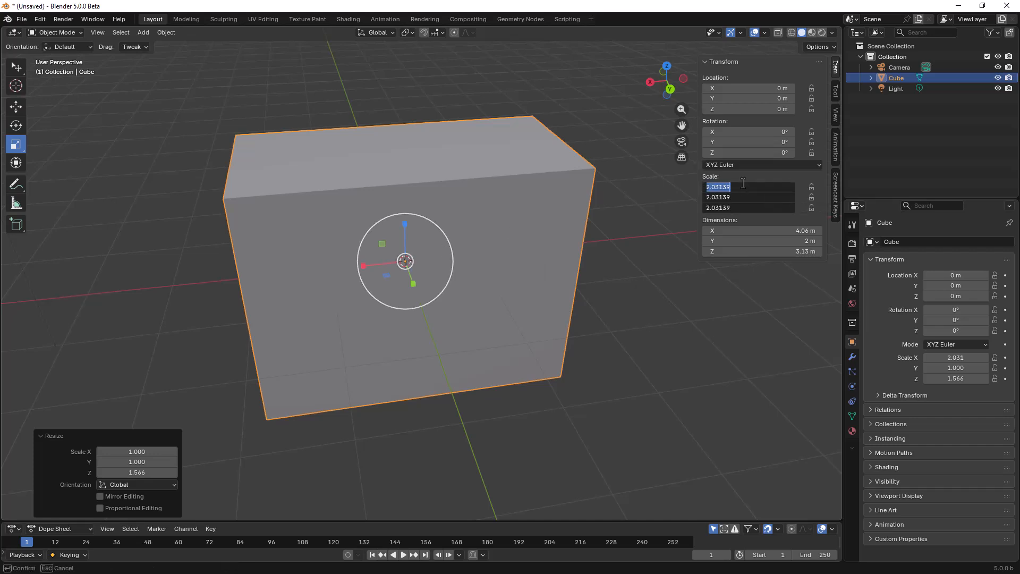
type("1")
key("Return")
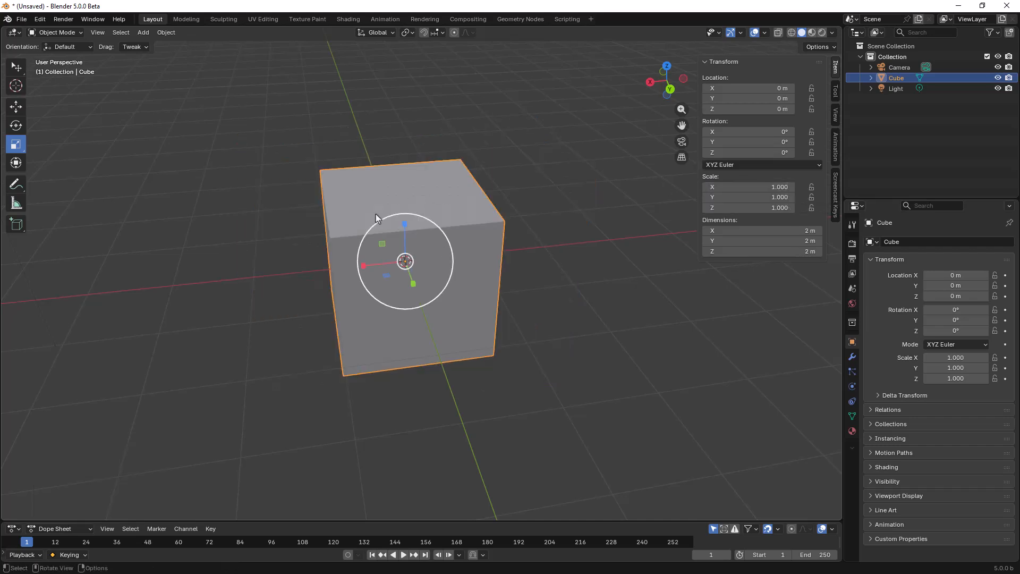
left_click(17, 164)
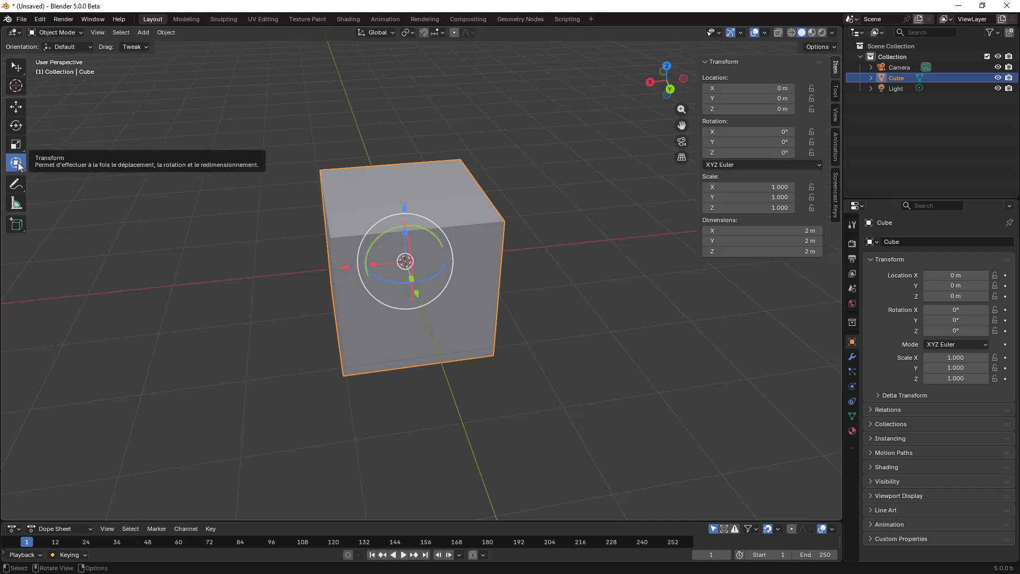
middle_click_drag(383, 246, 382, 245)
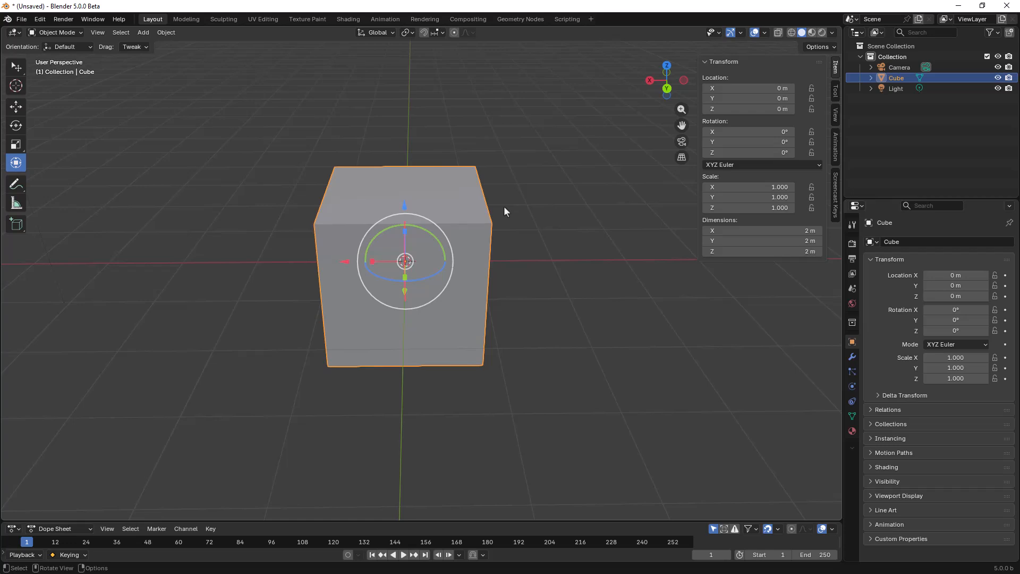
Annotate a wavy line below the cube and an arrow pointing at it, and erase both annotations.
left_click(16, 184)
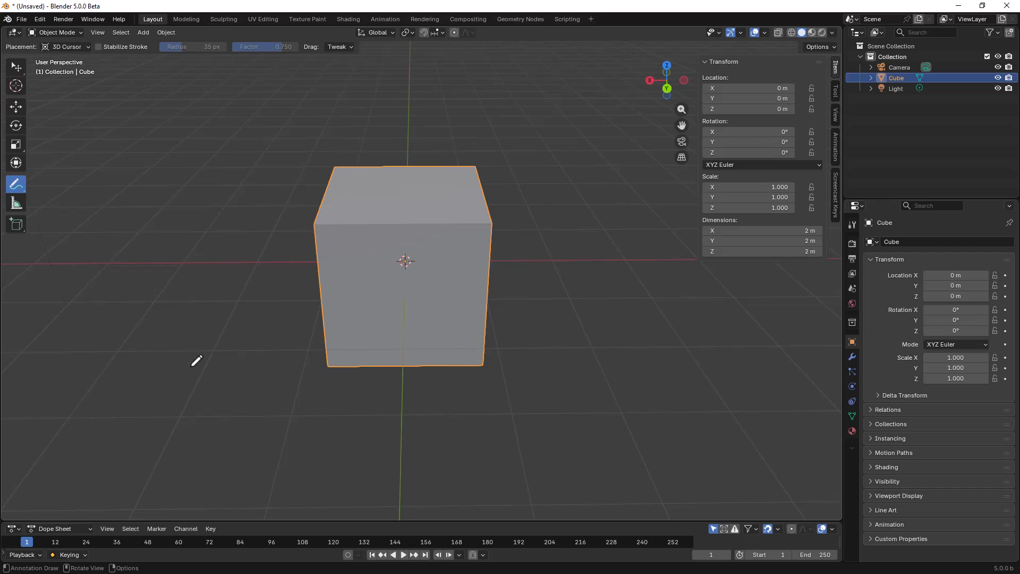
mouse_move(207, 389)
left_mouse_down()
mouse_move(217, 381)
mouse_move(254, 410)
mouse_move(417, 397)
mouse_move(440, 411)
left_mouse_up()
mouse_move(606, 215)
left_mouse_down()
mouse_move(515, 315)
mouse_move(539, 320)
left_mouse_up()
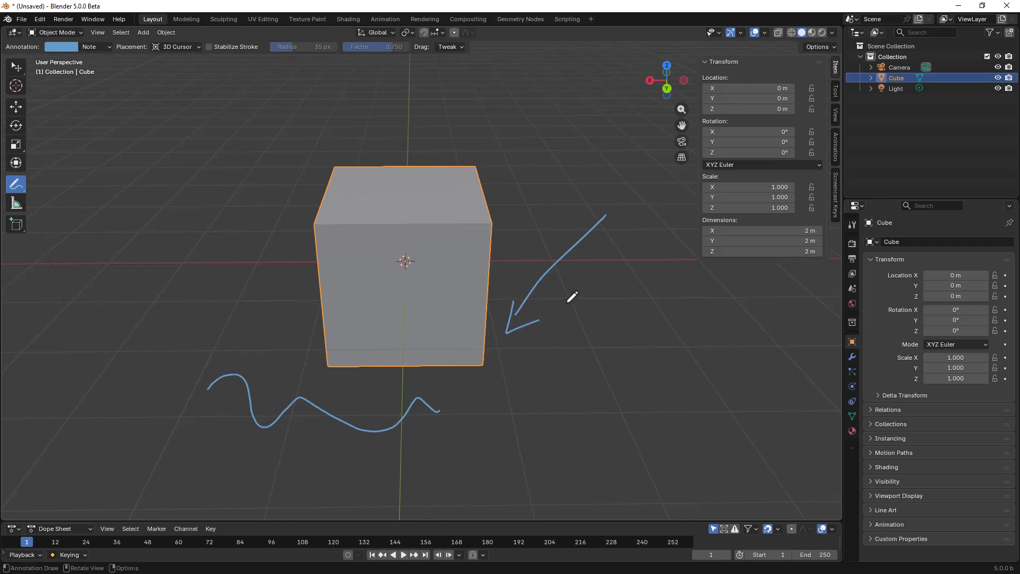
mouse_move(499, 375)
left_mouse_down("ctrl")
mouse_move(363, 430)
mouse_move(303, 405)
mouse_move(246, 417)
mouse_move(220, 389)
left_mouse_up("ctrl")
mouse_move(480, 361)
left_mouse_down("ctrl")
mouse_move(494, 308)
mouse_move(515, 330)
mouse_move(522, 298)
mouse_move(612, 202)
left_mouse_up("ctrl")
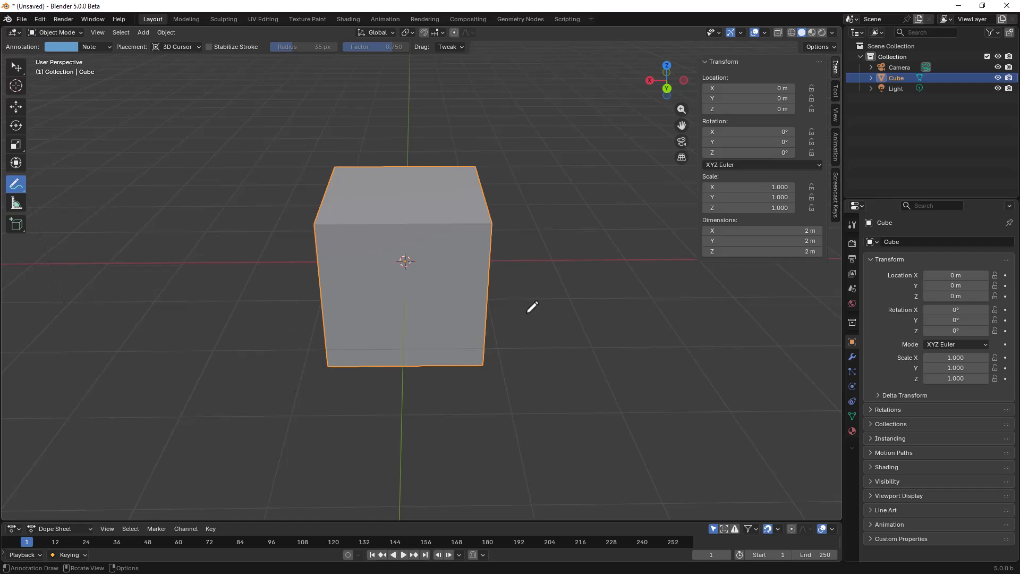
Measure the cube's upper front edge with a ruler snapped to its two corners, and delete the ruler.
left_click(15, 206)
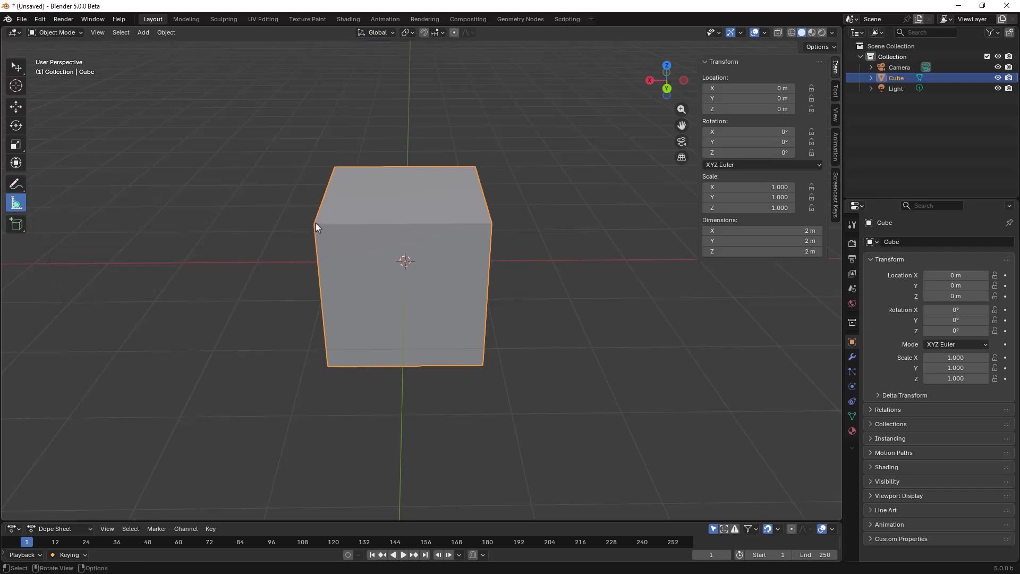
key("ctrl")
left_click_drag(314, 225, 494, 225, "ctrl")
key("ctrl")
middle_click_drag(538, 256, 526, 305)
left_click(526, 305)
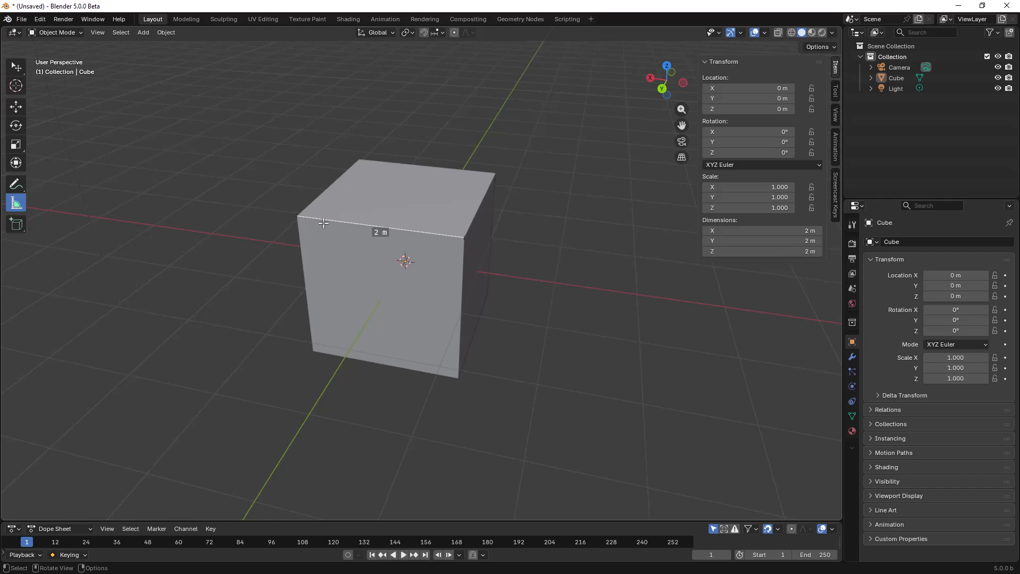
left_click_drag(464, 238, 267, 316)
key("x")
Draw a cube of about 1.15 × 1.2 × 0.843 m on the existing cube's top face and delete it.
left_click(17, 226)
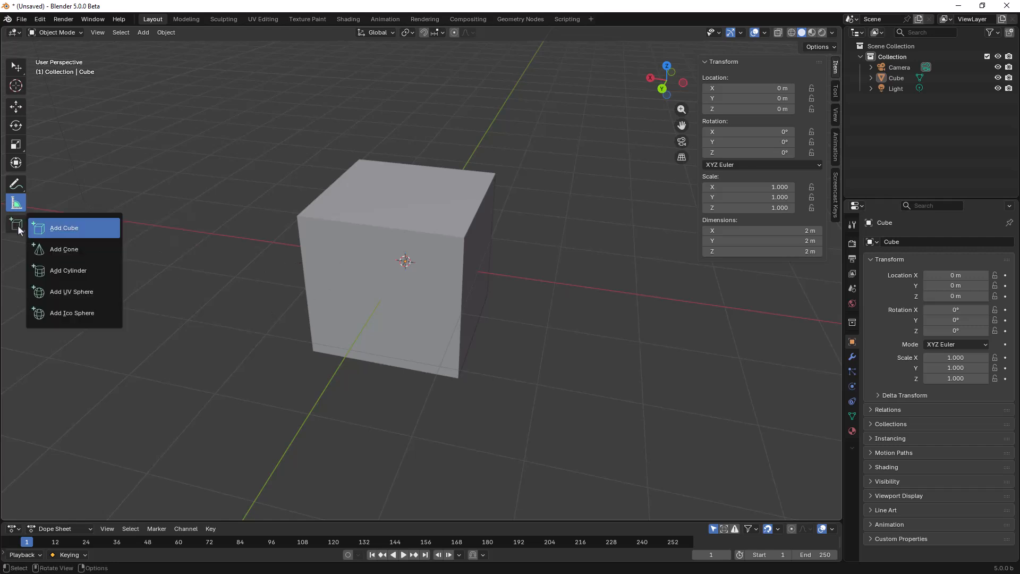
left_click(67, 235)
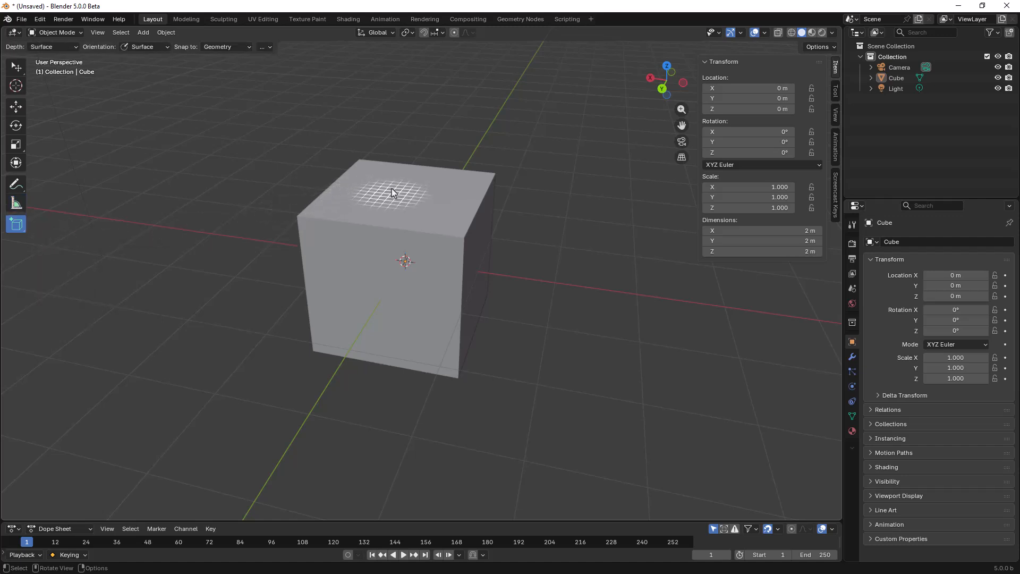
left_click_drag(392, 175, 375, 195)
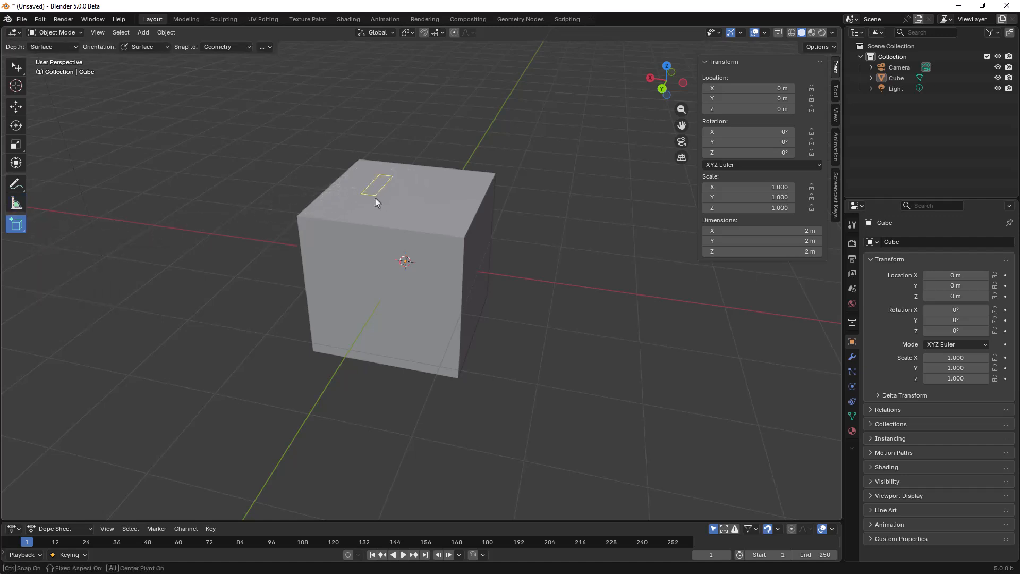
left_click_drag(436, 218, 439, 221)
left_click(441, 153)
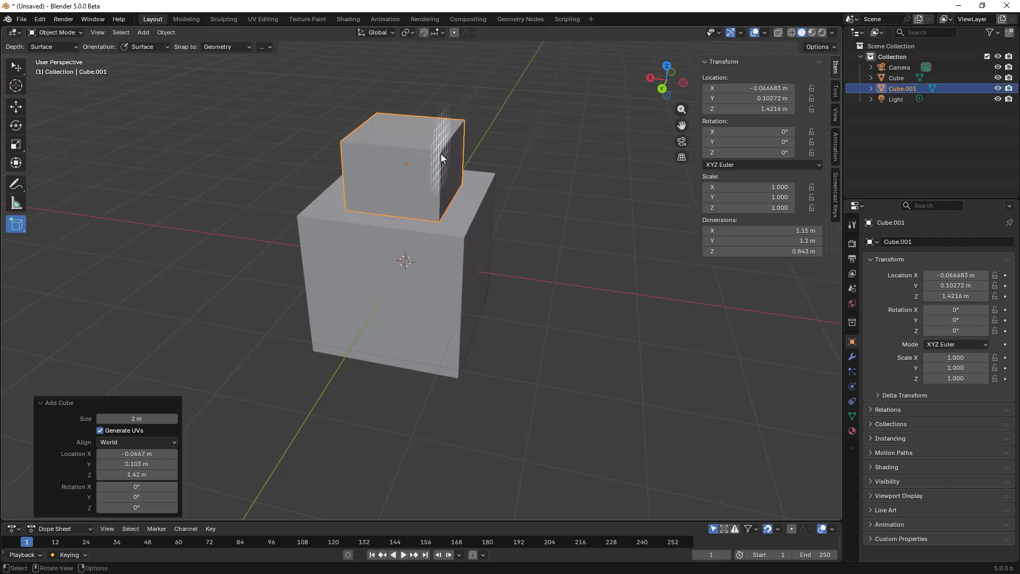
middle_click_drag(455, 195, 413, 244)
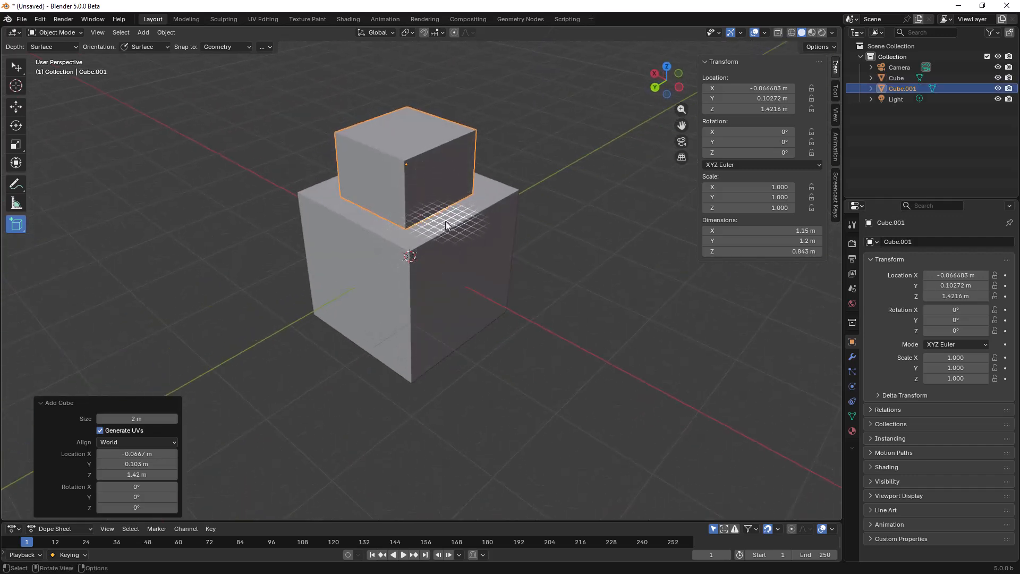
middle_click_drag(377, 261, 423, 283)
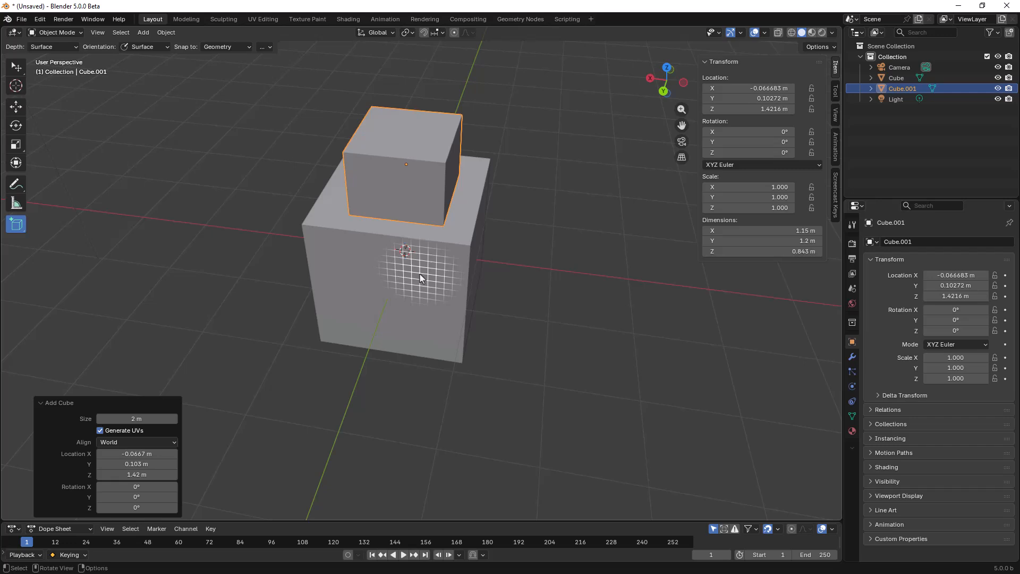
key("Delete")
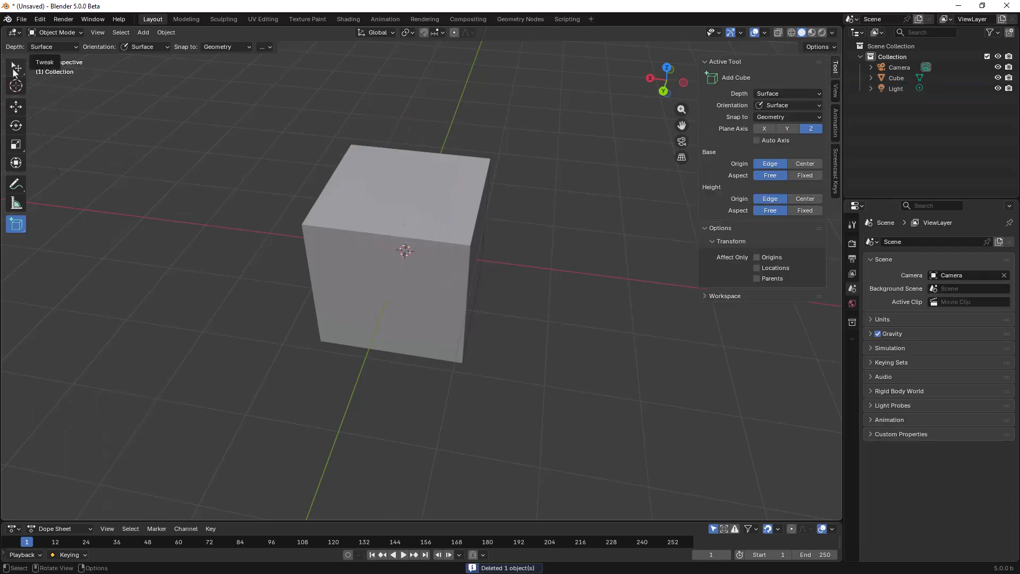
Switch to the Tweak selection tool, select the original cube and try to move it freely.
key("w")
left_click(362, 244)
middle_click_drag(394, 302, 399, 294)
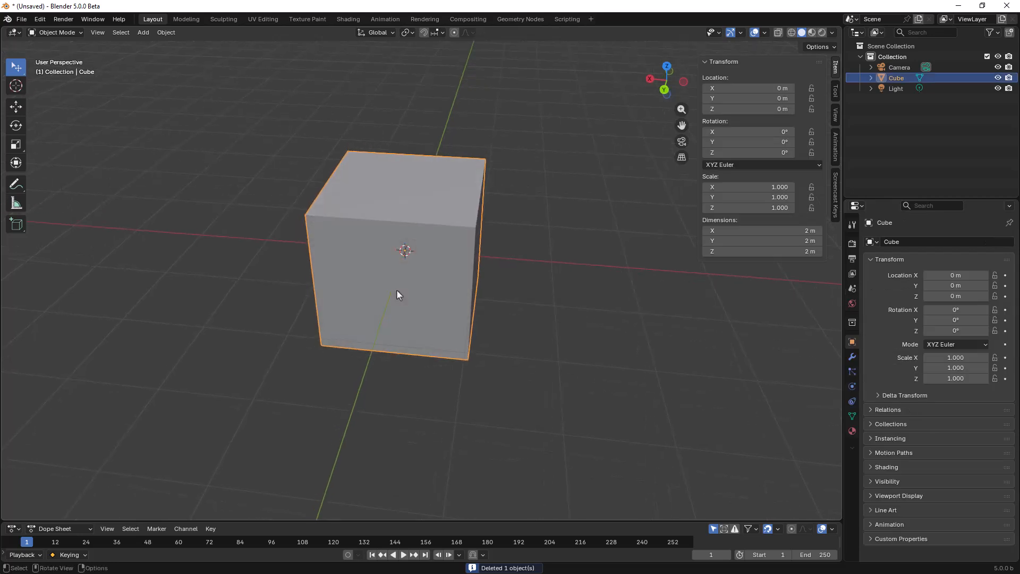
key("g")
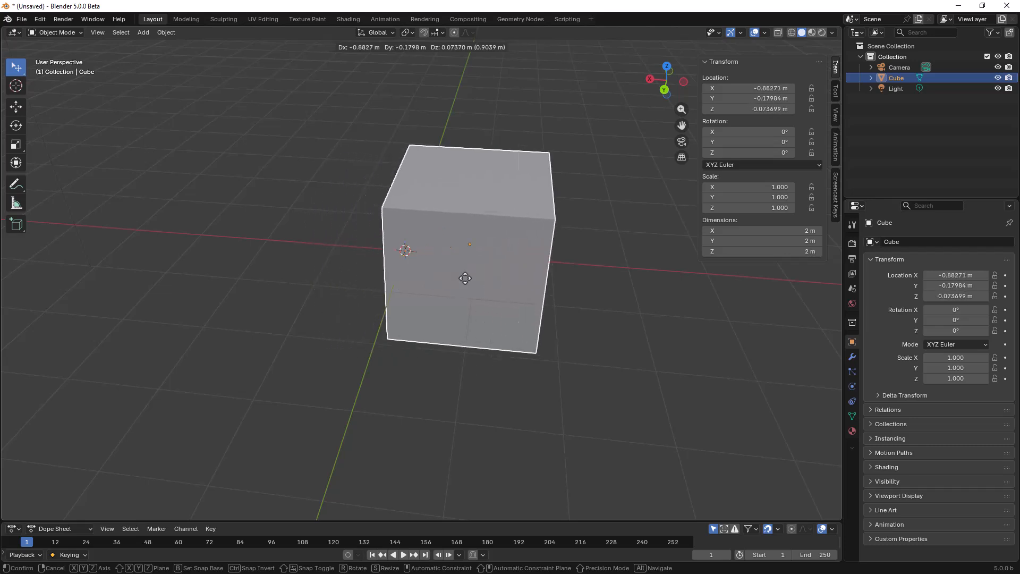
key("Escape")
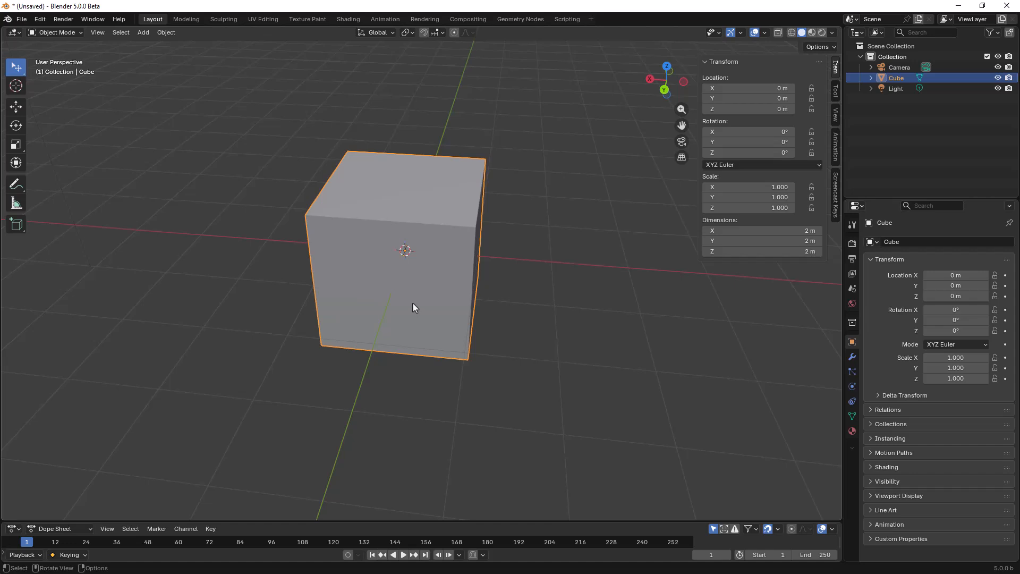
Set the scene's length unit to Centimeters.
middle_click_drag(435, 295, 354, 321, "shift")
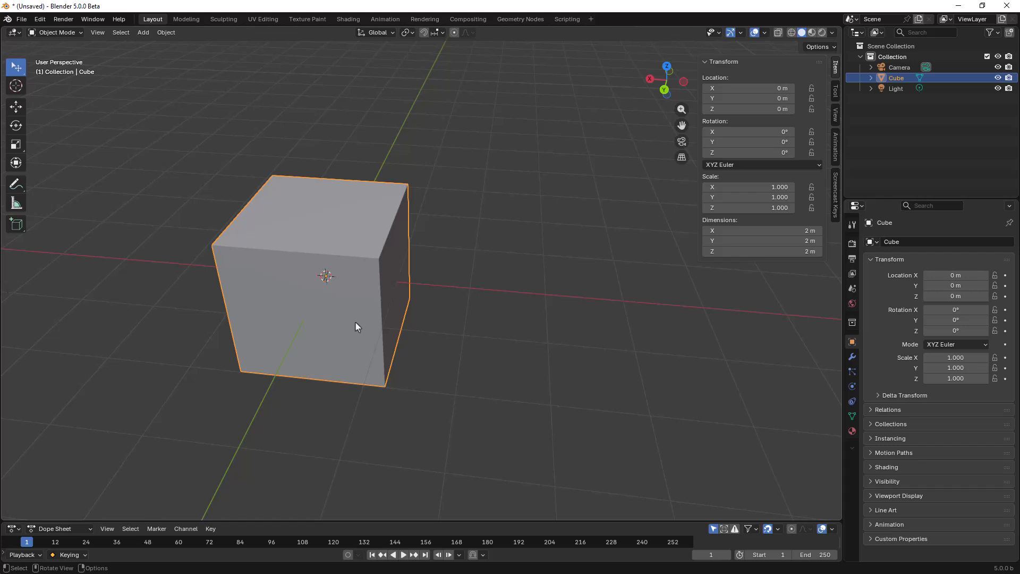
middle_click_drag(326, 288, 328, 275)
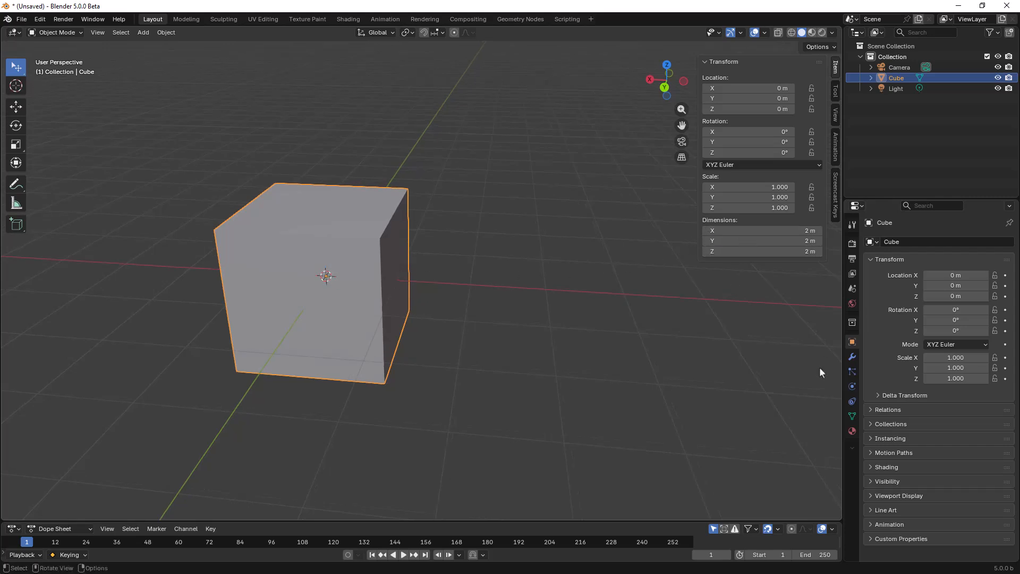
left_click(853, 289)
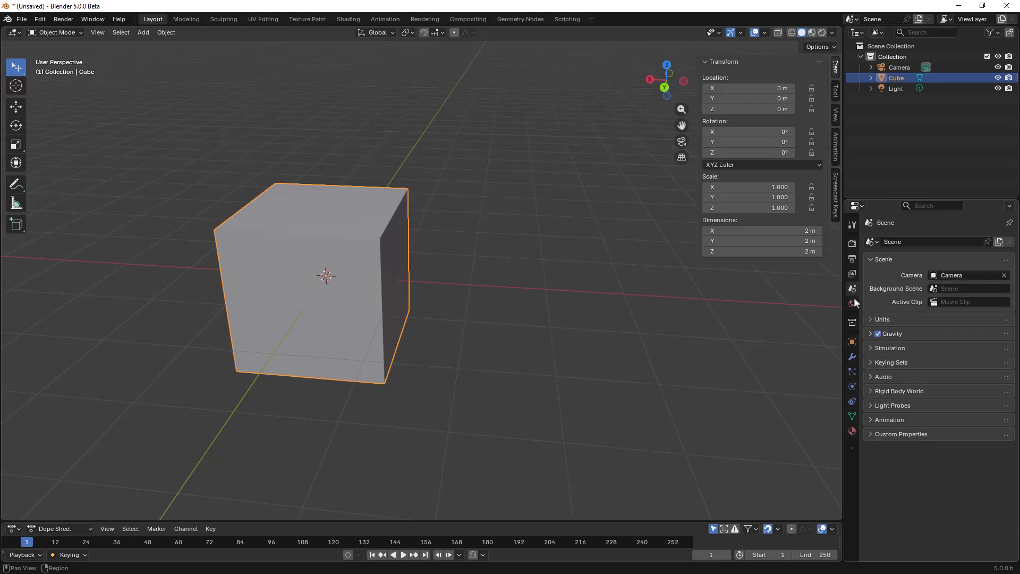
left_click(878, 320)
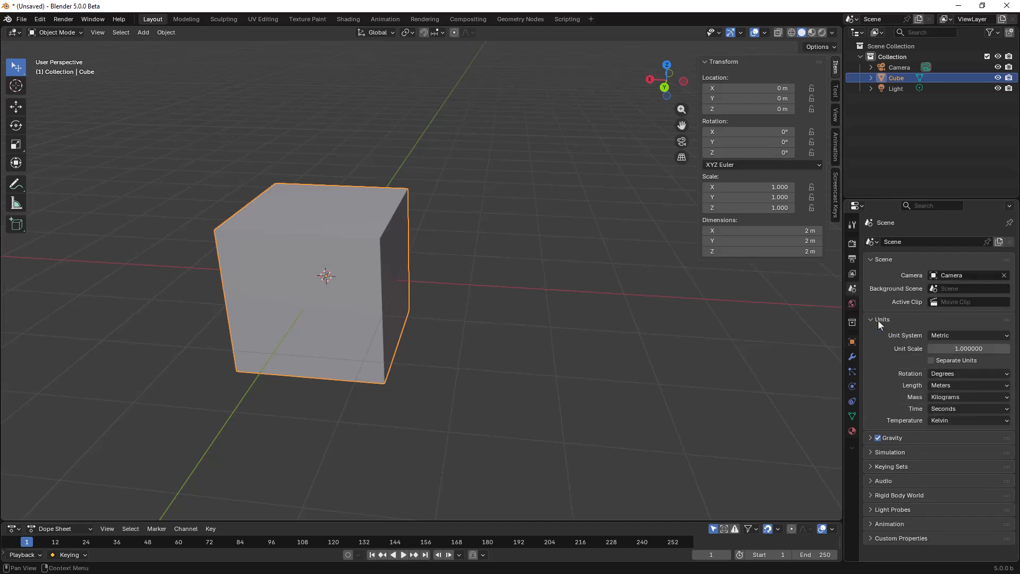
left_click(949, 388)
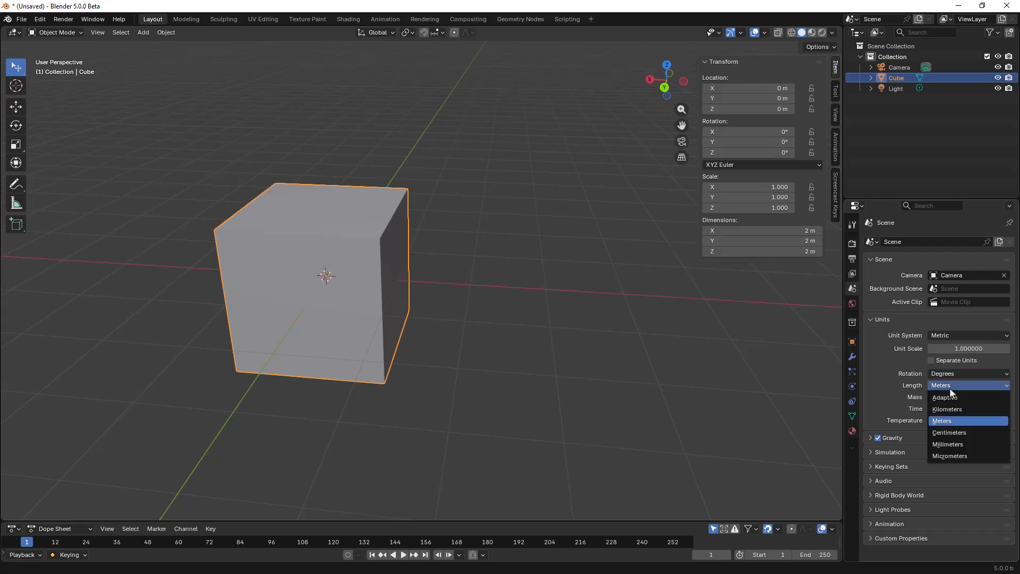
left_click(950, 432)
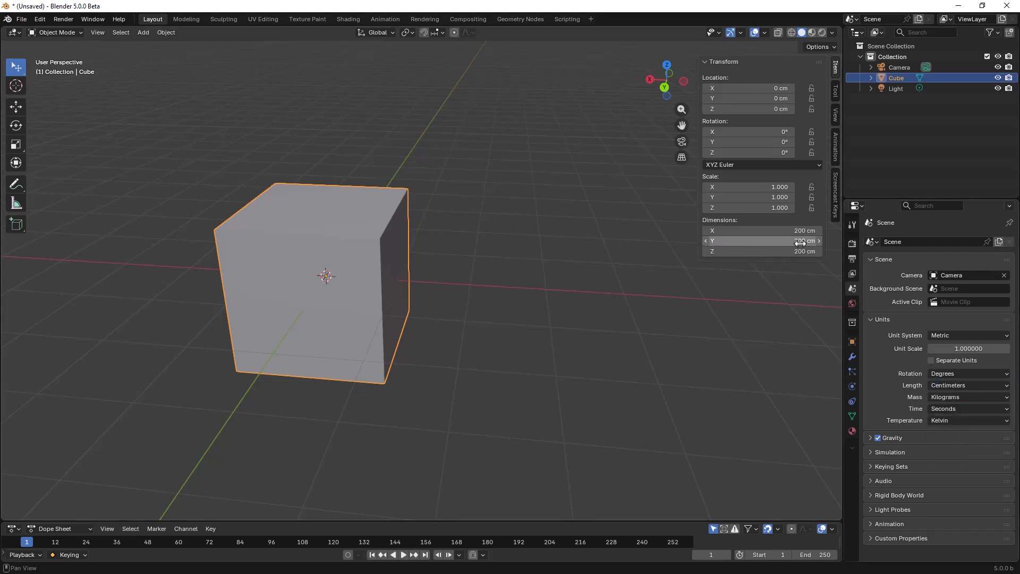
Set the cube's dimensions to 120 cm in X, 30 cm in Y and 4 cm in Z to form a plank.
left_click(748, 232)
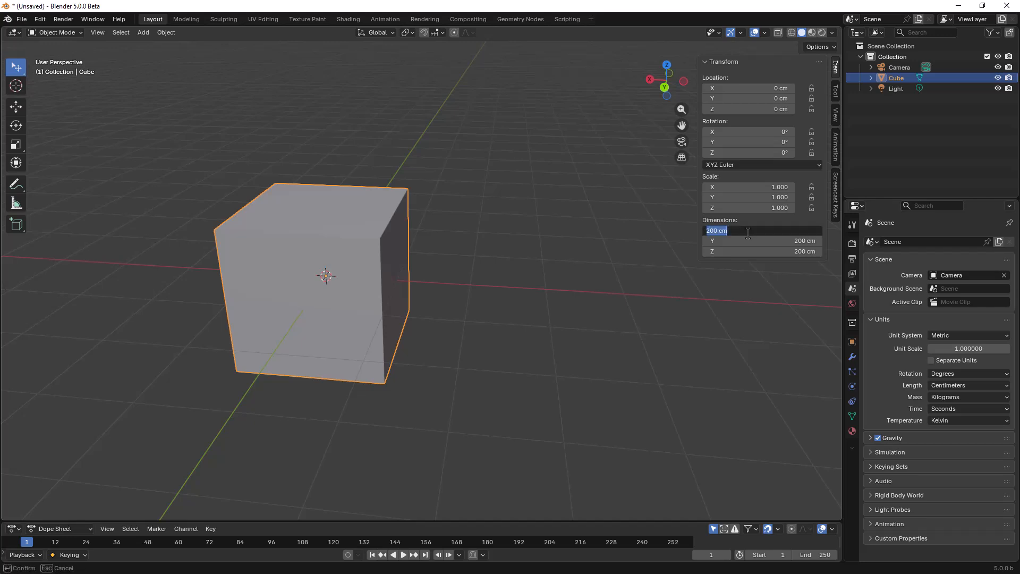
type("120")
key("Return")
left_click(746, 240)
type("30")
key("Return")
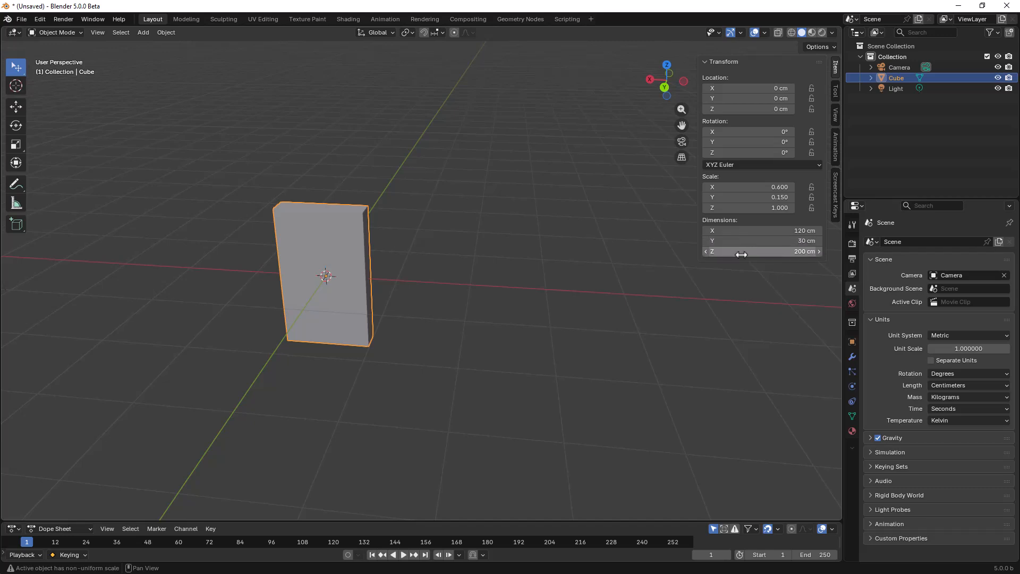
left_click(742, 252)
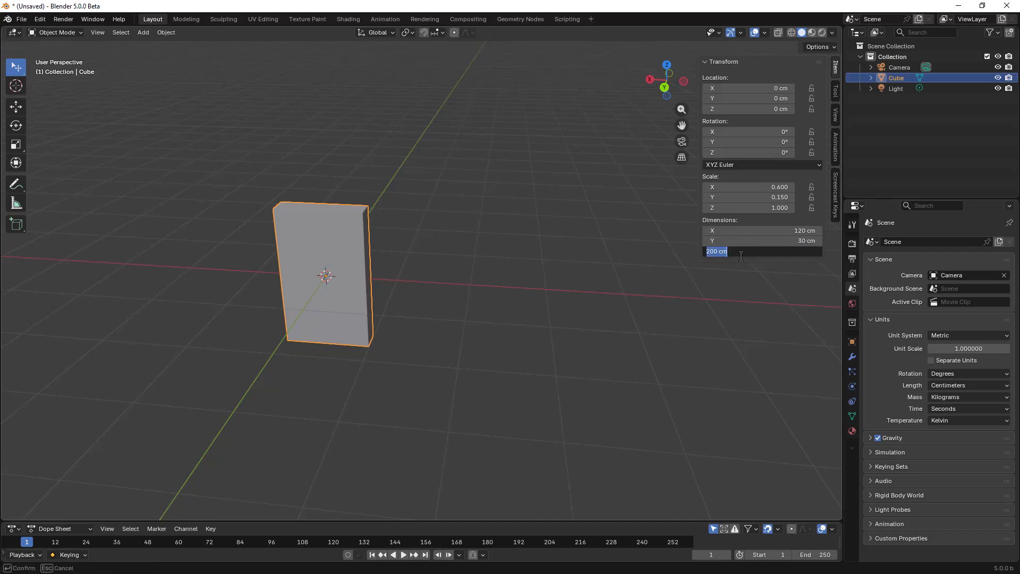
type("4")
key("Return")
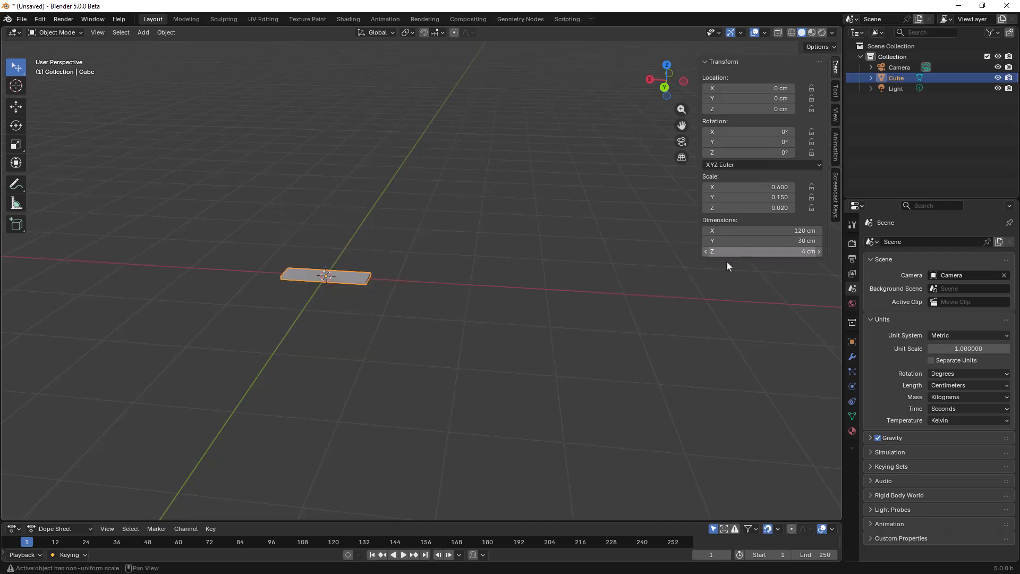
Duplicate the plank and place the copy beside it, about 34.3 cm away along the Y axis.
middle_click_drag(305, 352, 329, 307)
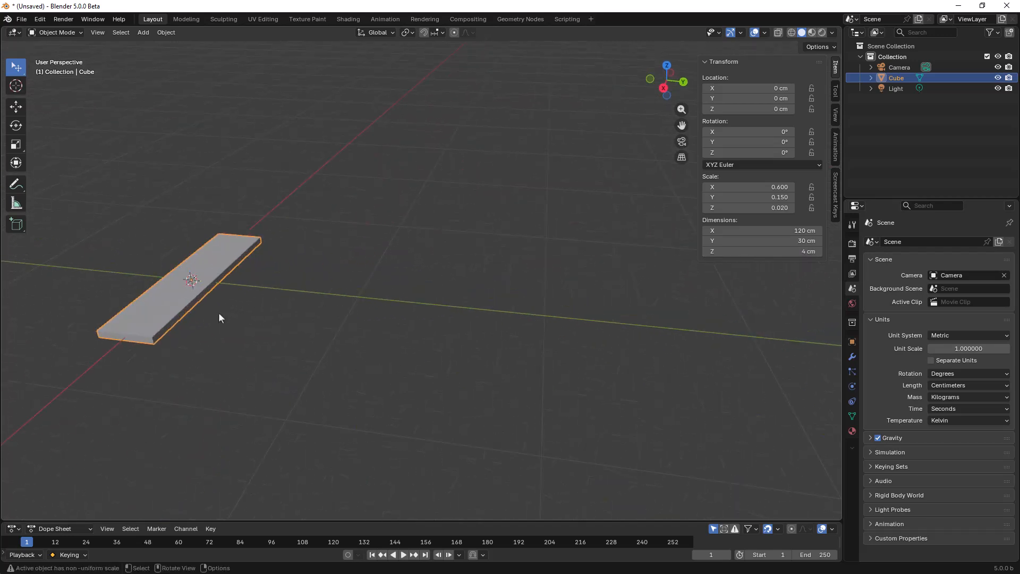
middle_click_drag(218, 313, 331, 260, "shift")
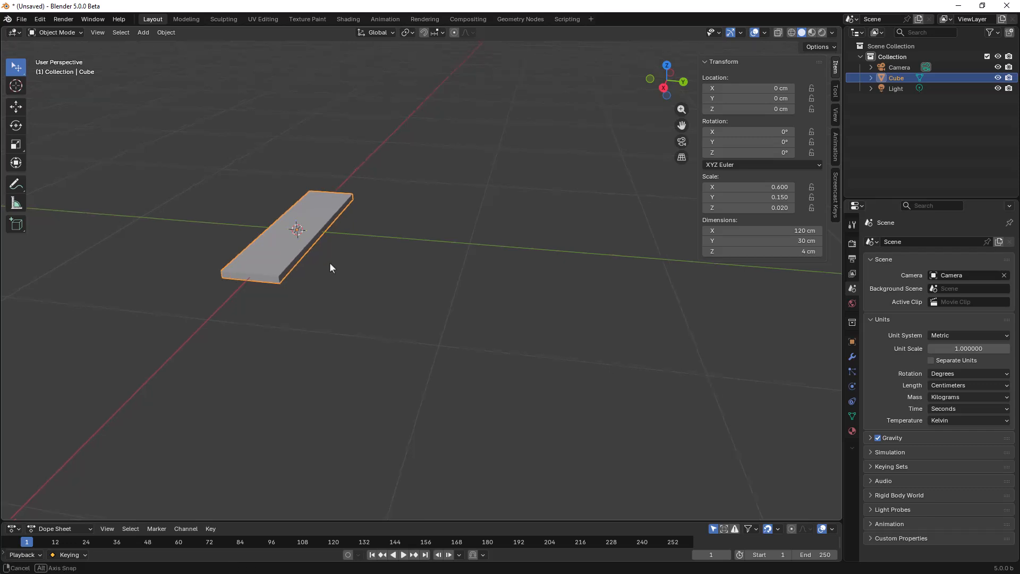
middle_click_drag(243, 280, 261, 256)
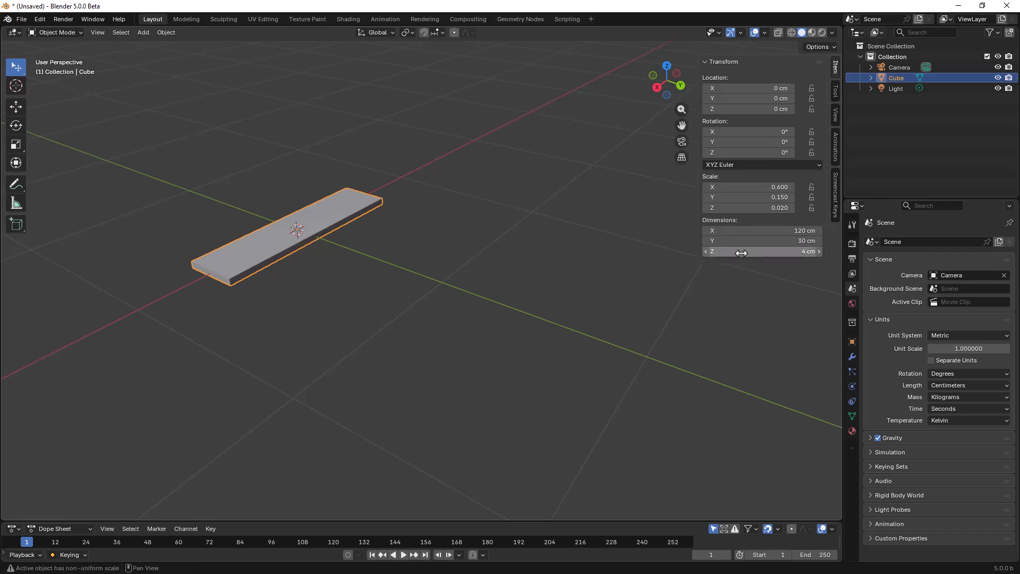
middle_click_drag(356, 249, 399, 260)
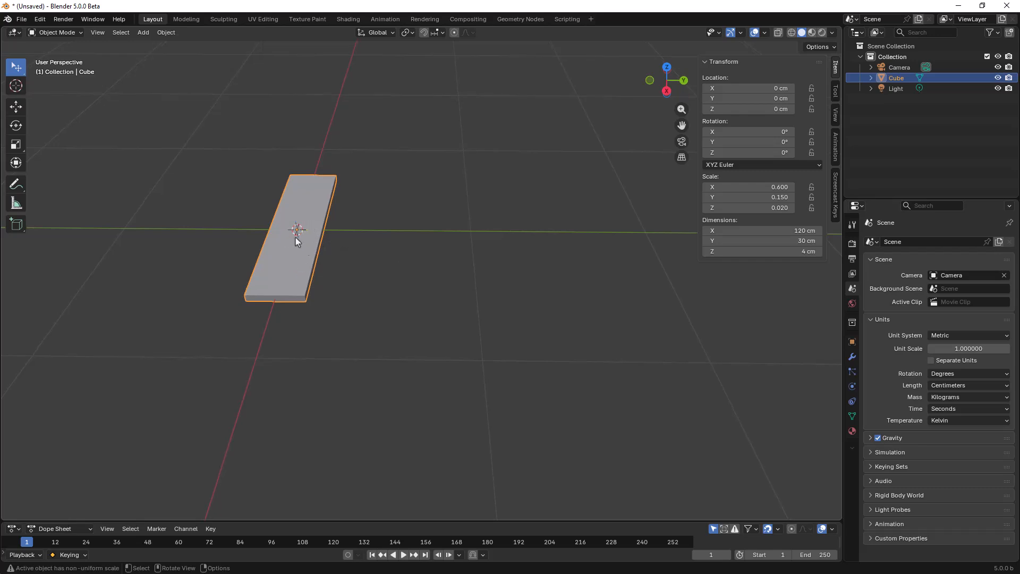
left_click(166, 34)
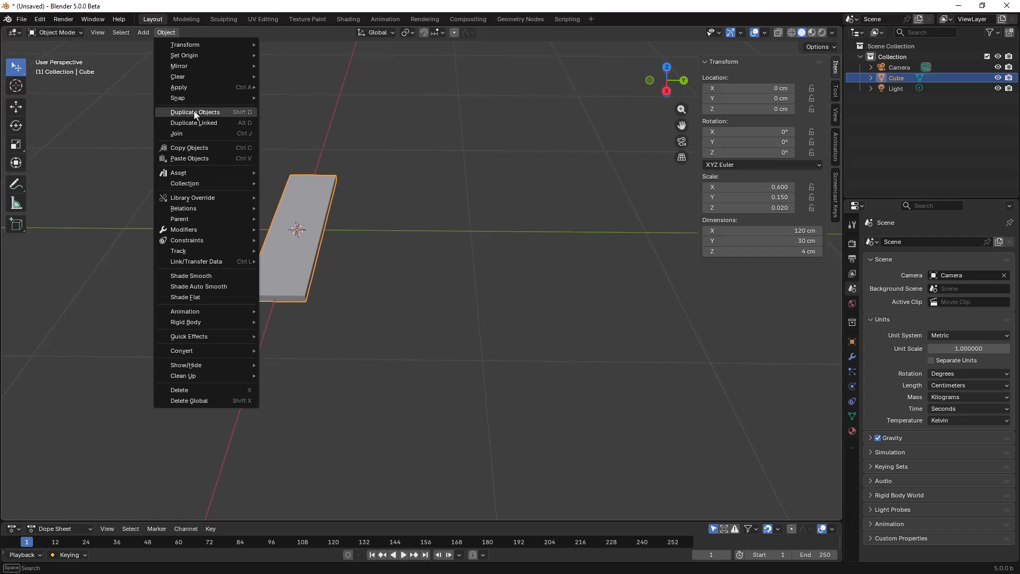
key("shift+d")
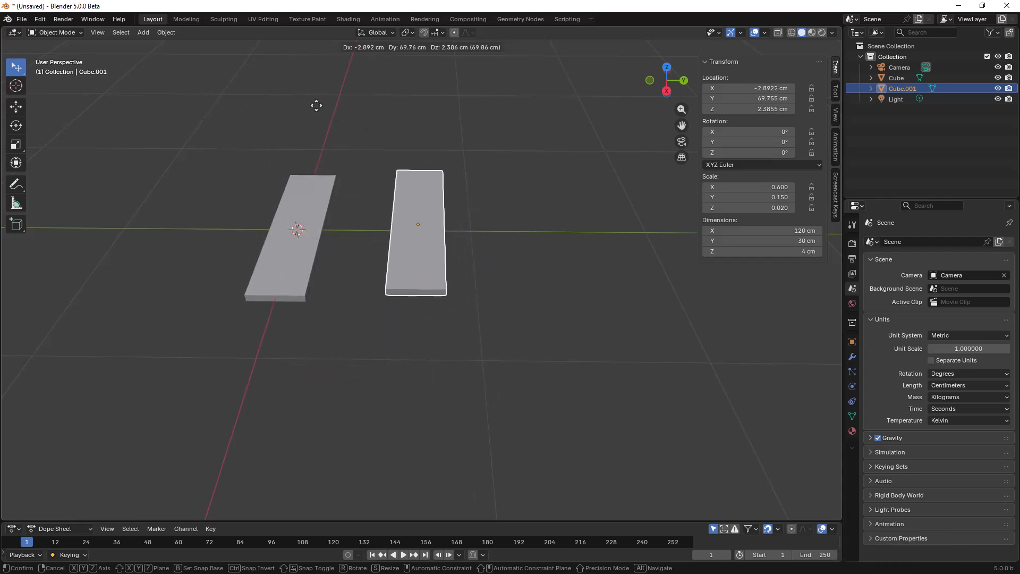
key("y")
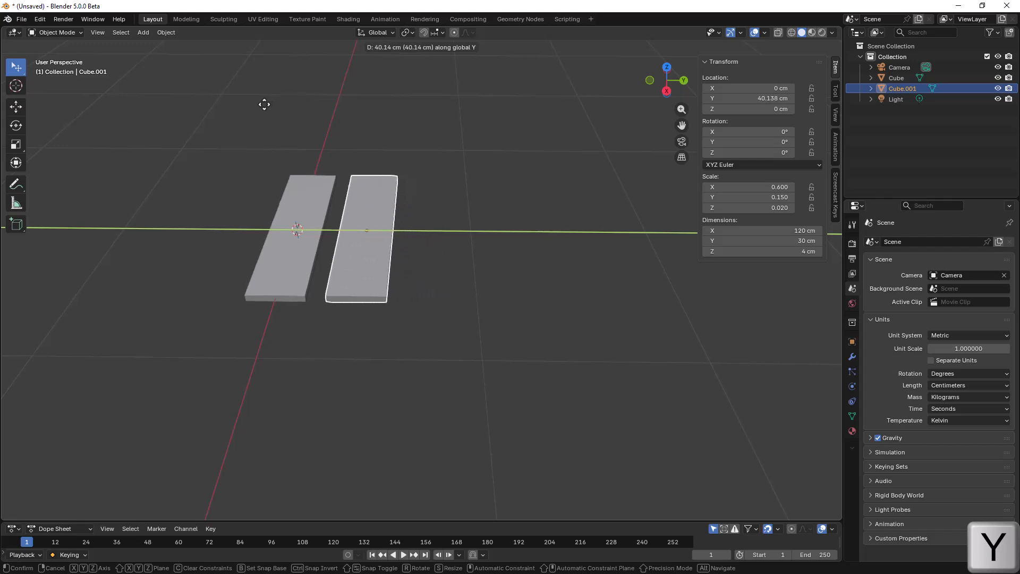
left_click(255, 106)
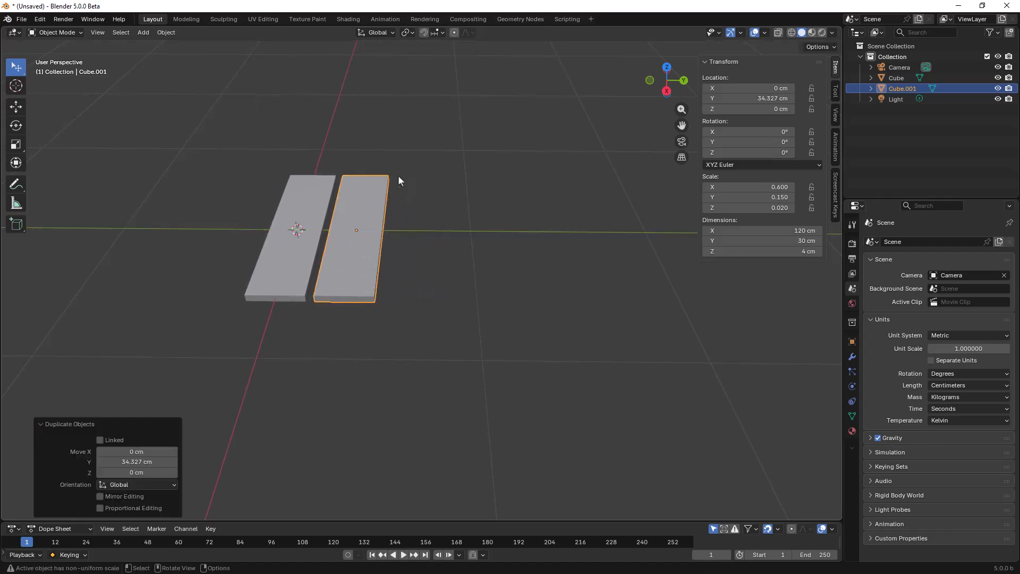
Repeat the last duplication three times to make a row of five evenly spaced planks.
middle_click_drag(387, 197, 390, 200)
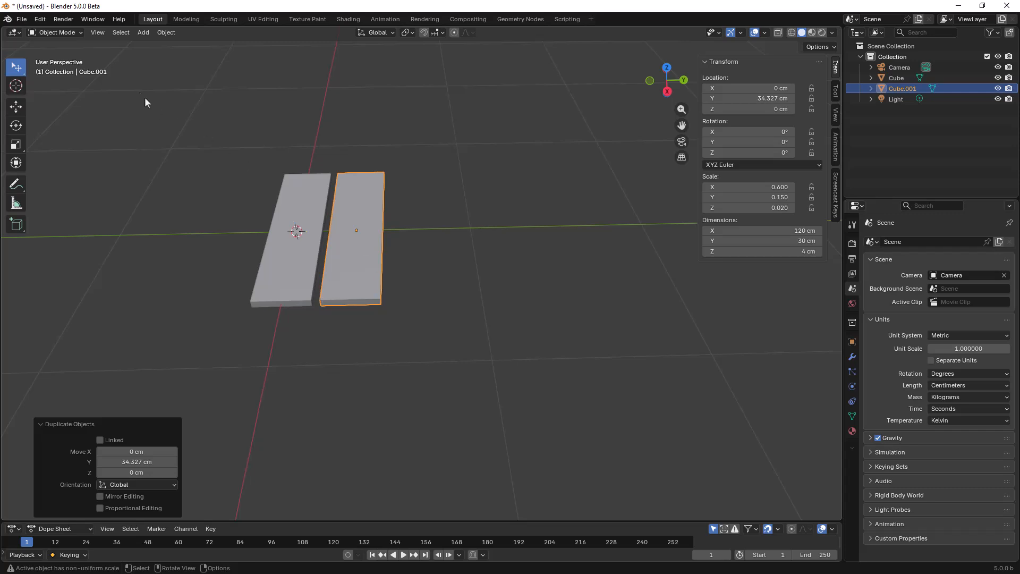
left_click(42, 20)
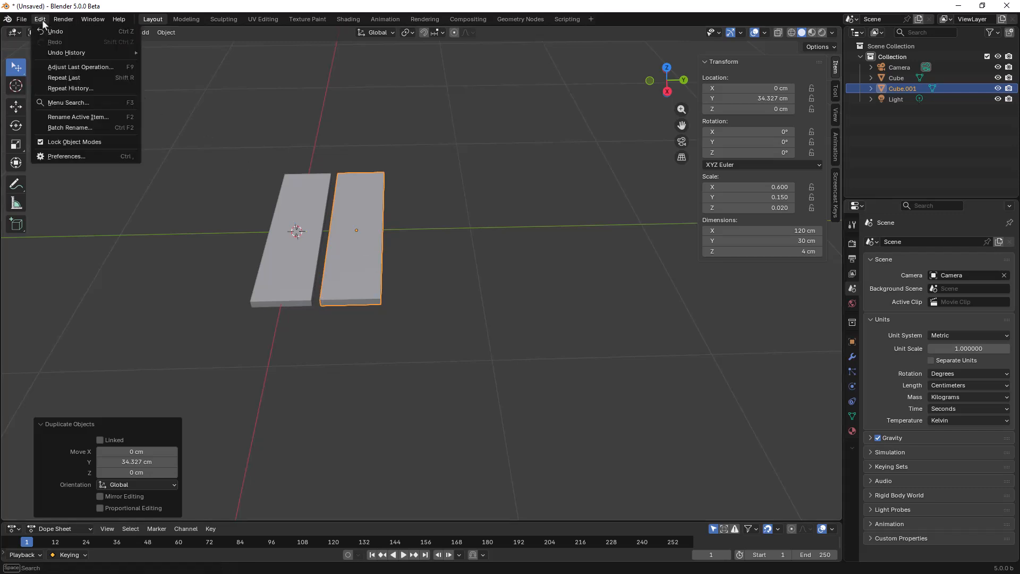
left_click(66, 79)
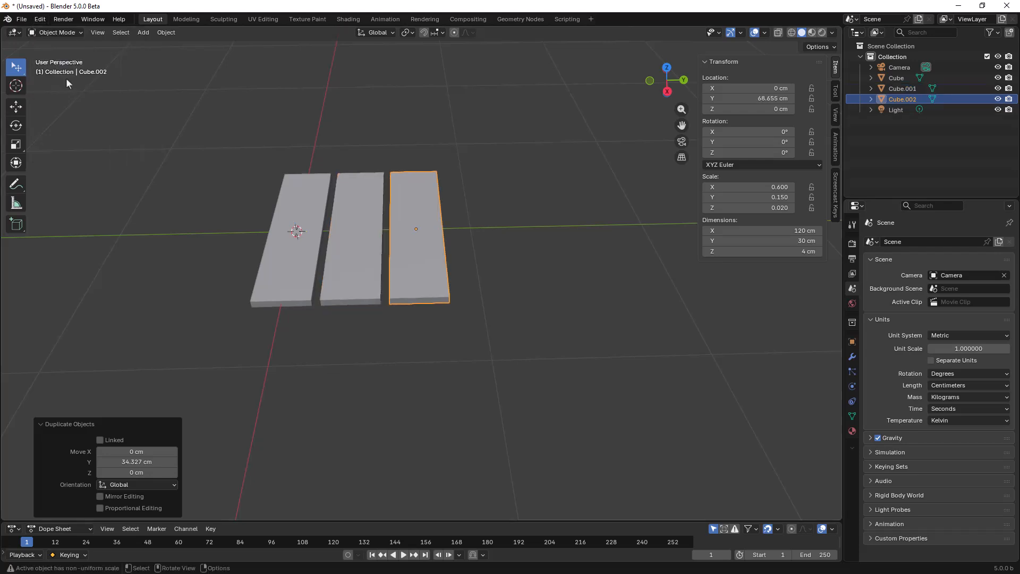
key("shift+r")
key("shift+r")
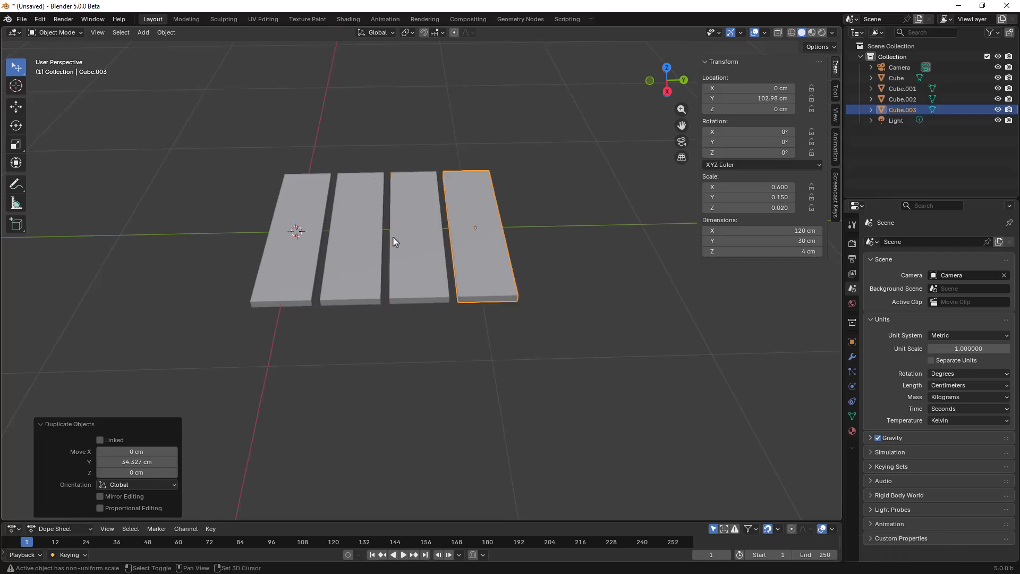
key("shift+r")
Rename the collection that holds the planks as Planches.
middle_click_drag(410, 248, 546, 273)
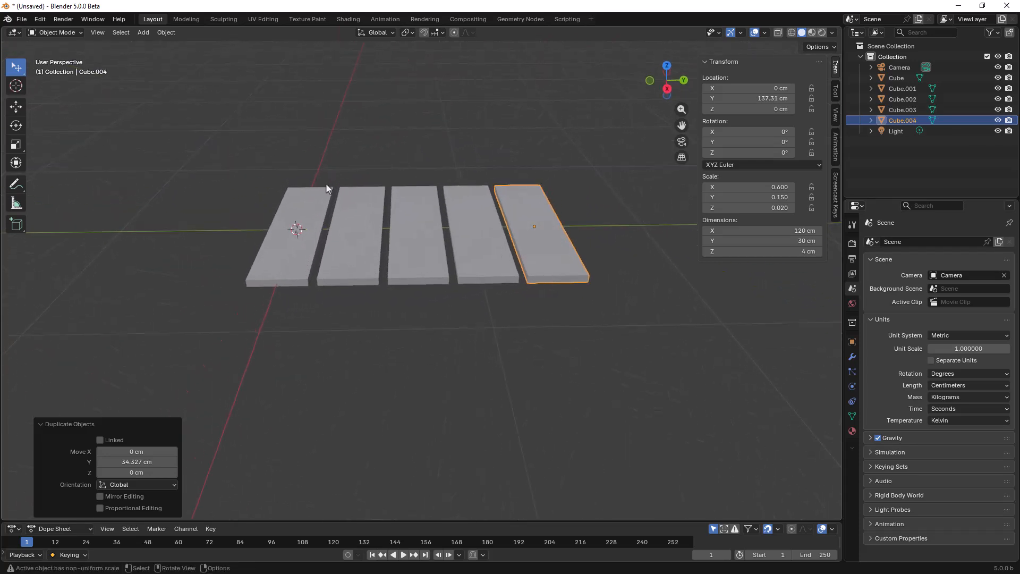
middle_click_drag(490, 248, 432, 269, "shift")
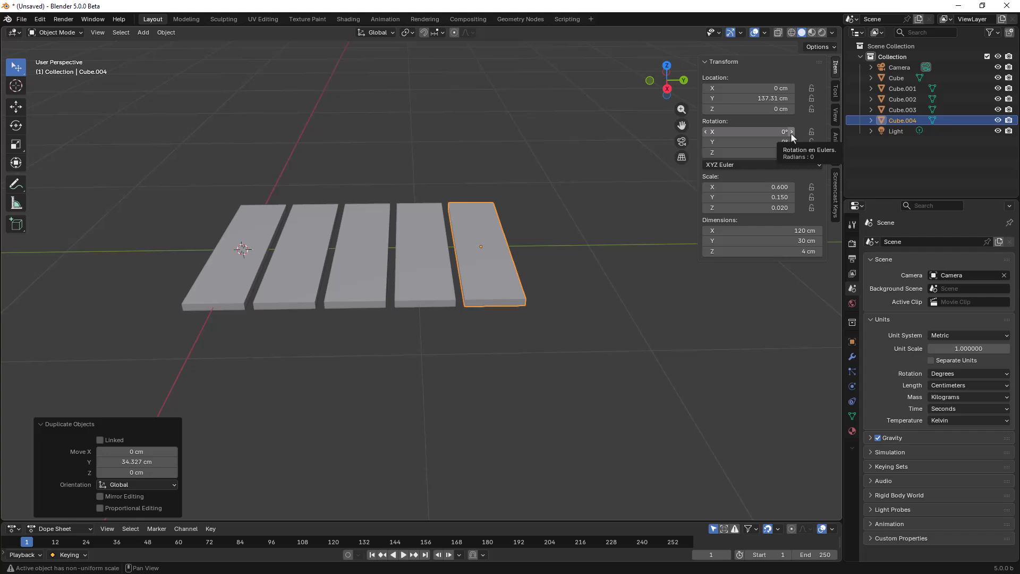
double_click(899, 58)
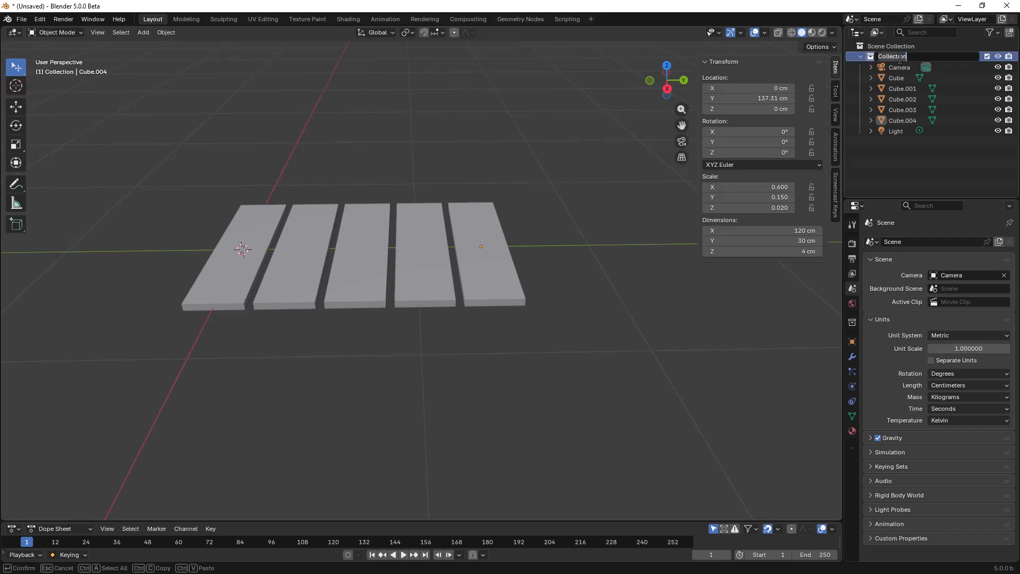
type("Planches")
key("Return")
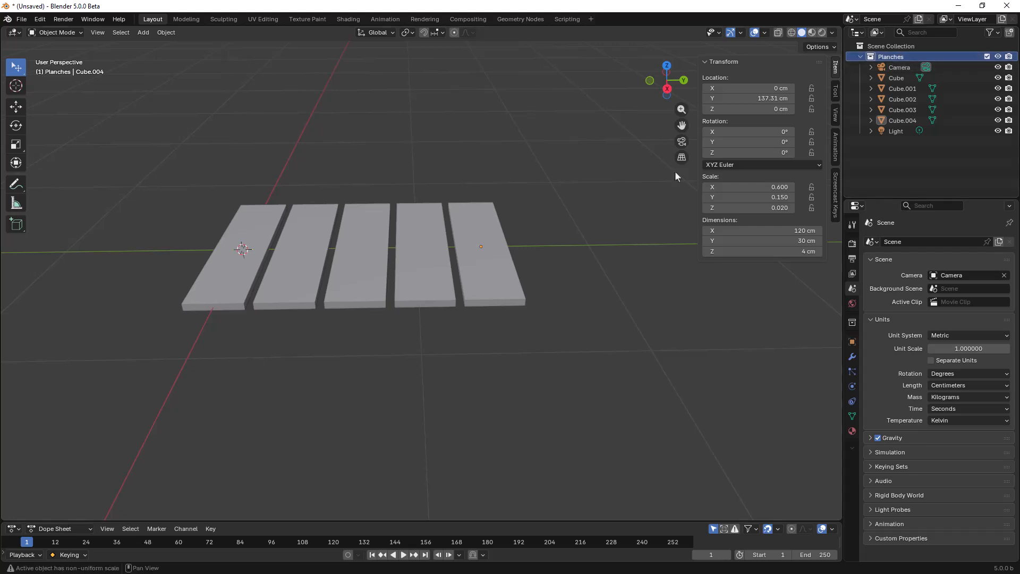
Start saving the file under a new name and create a folder named "06 - Manipulateur - Planches" in E:\Blender5\Ressources.
left_click(22, 21)
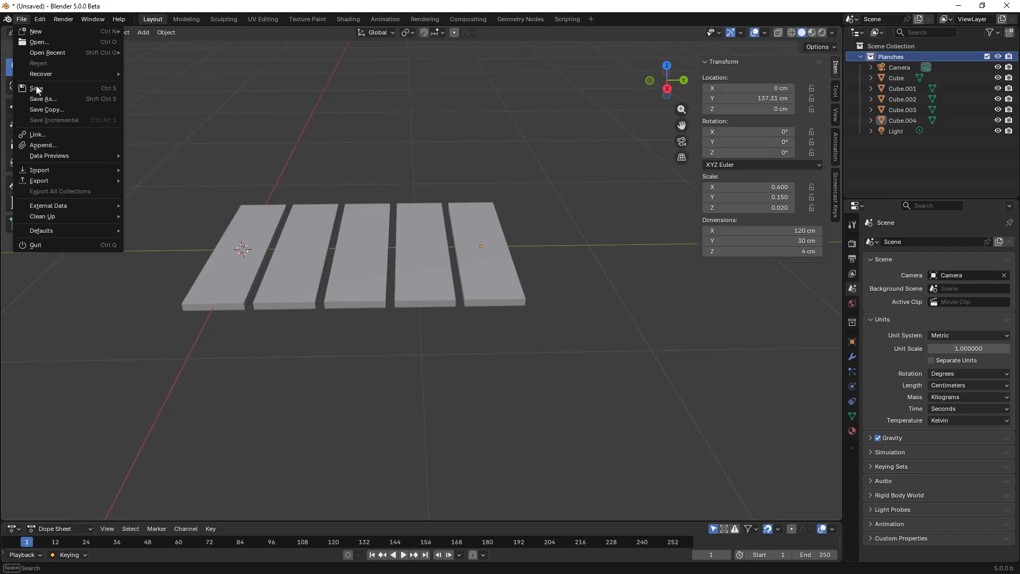
left_click(42, 99)
right_click(289, 158)
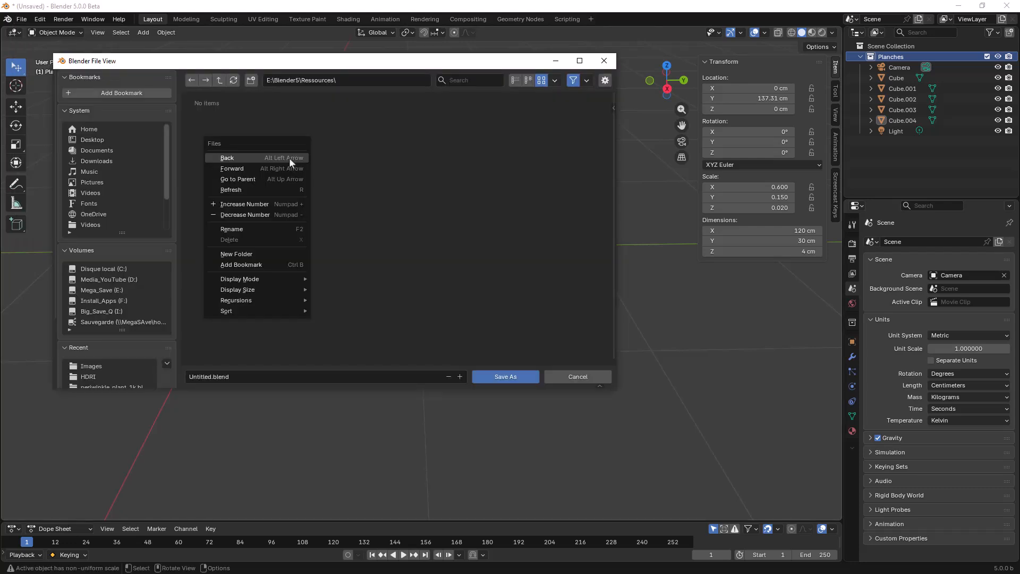
left_click(263, 255)
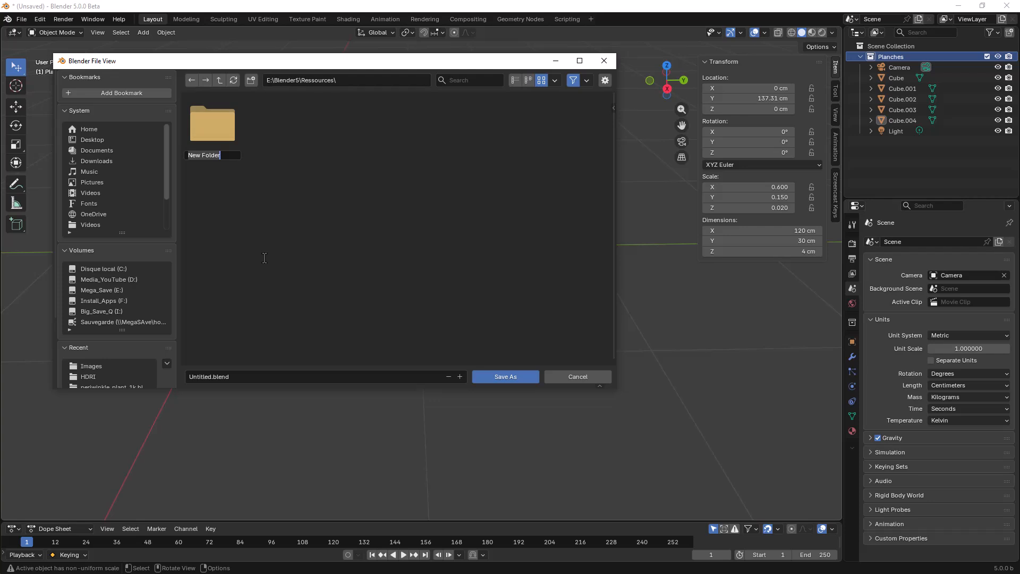
type("06 - ")
type("Planches")
key("BackSpace")
key("BackSpace")
key("BackSpace")
key("BackSpace")
key("BackSpace")
key("BackSpace")
key("BackSpace")
key("BackSpace")
type("Manipulateur - Planches")
key("Return")
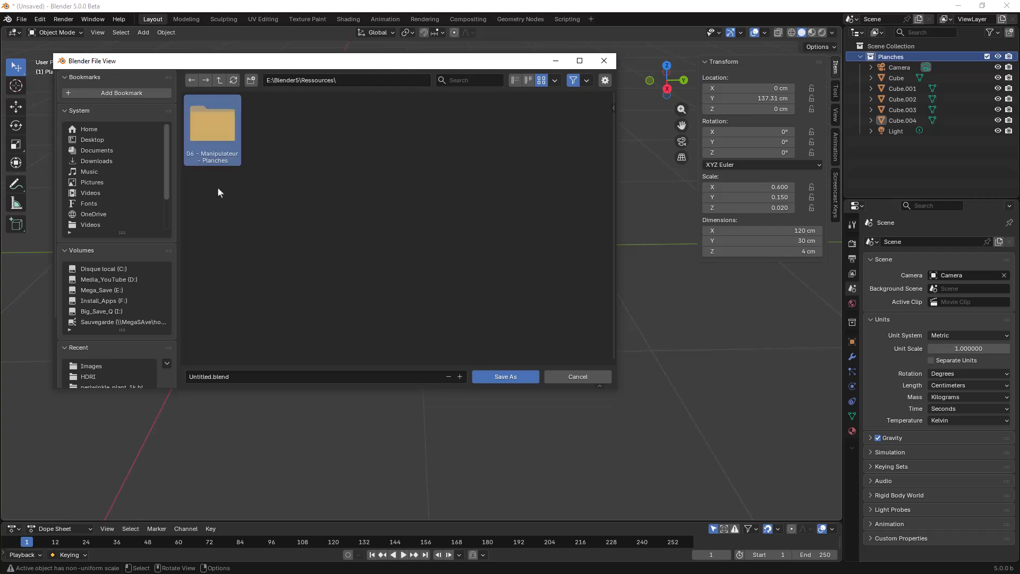
Save the file as Planches_Bois.blend inside the "06 - Manipulateur - Planches" folder.
double_click(216, 129)
left_click(245, 377)
key("Home")
key("Delete")
key("Delete")
key("Delete")
key("Delete")
key("Delete")
key("Delete")
key("Delete")
key("Delete")
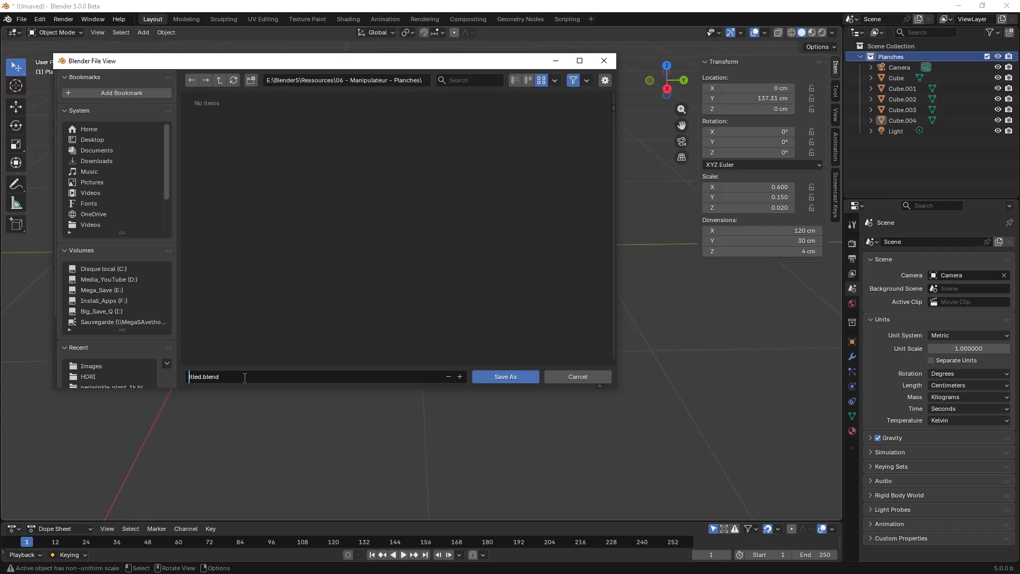
type("Planches_Bois")
left_click(248, 377)
left_click(507, 377)
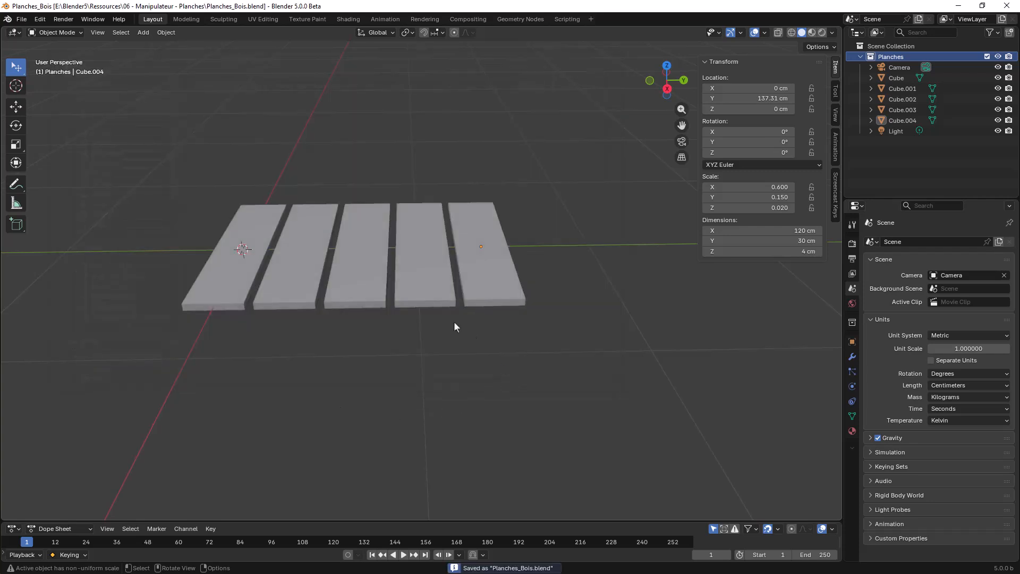
Create a new General file and delete all of its default objects.
left_click(21, 19)
mouse_move(50, 31)
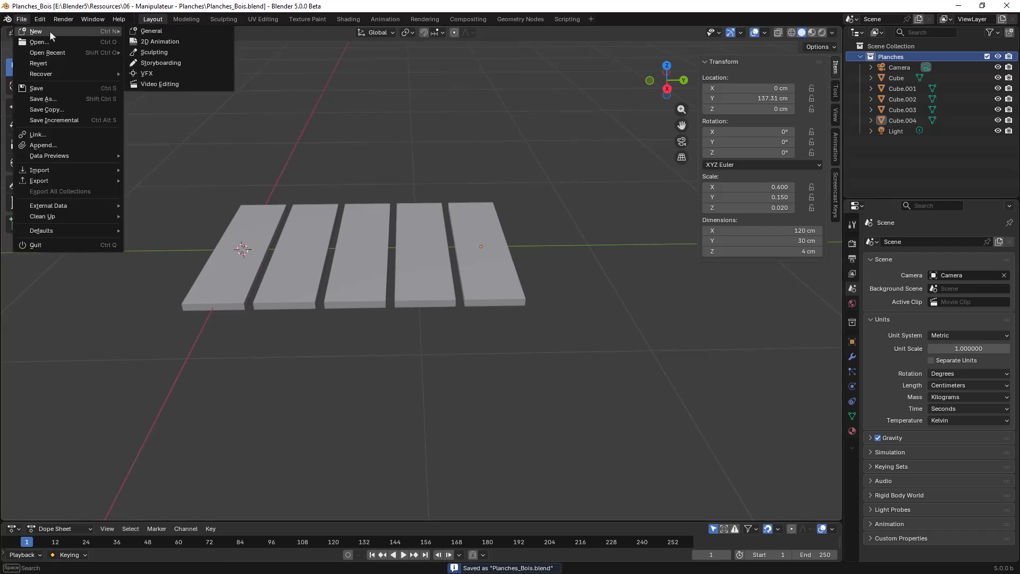
left_click(152, 30)
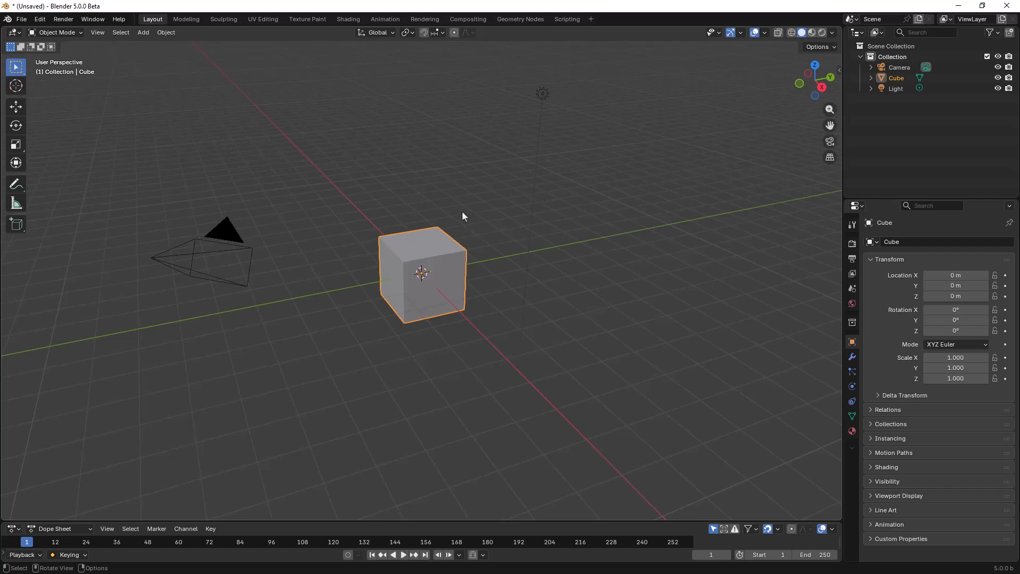
key("a")
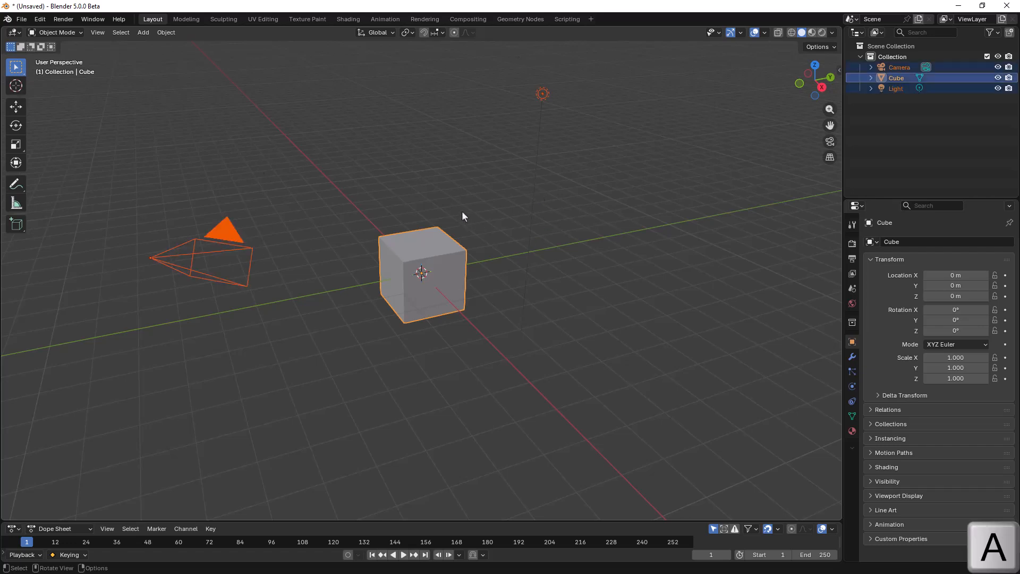
key("Delete")
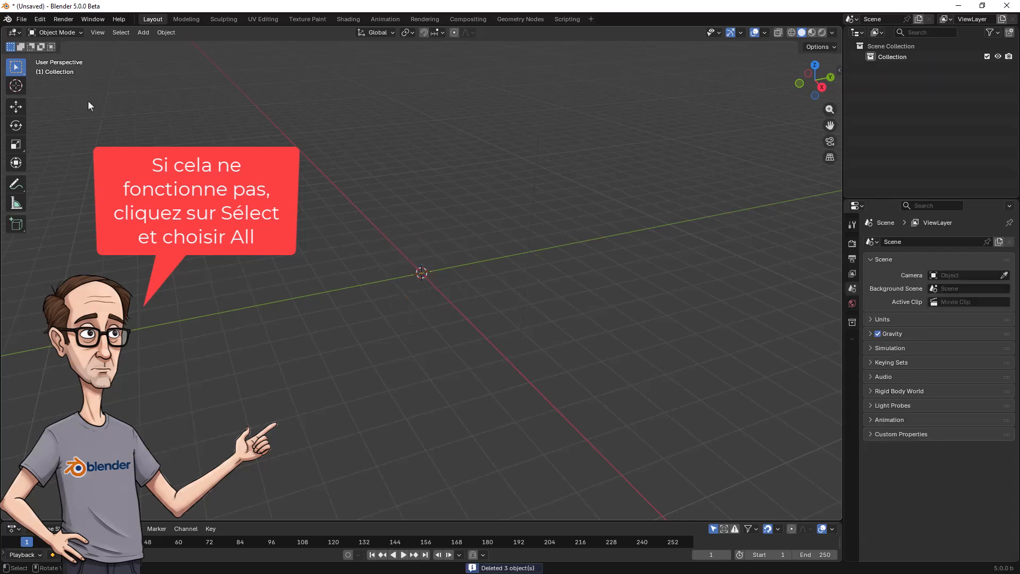
Open Planches_Bois.blend from the "06 - Manipulateur - Planches" folder, discarding the changes in the unsaved file.
mouse_move(494, 282)
middle_mouse_down()
mouse_move(455, 264)
mouse_move(510, 277)
middle_mouse_up()
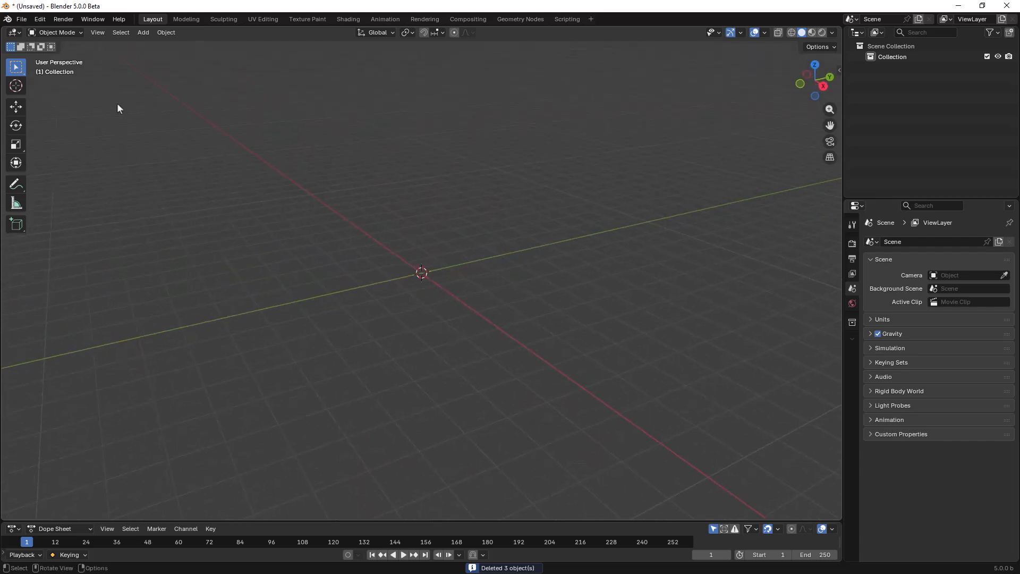
left_click(21, 20)
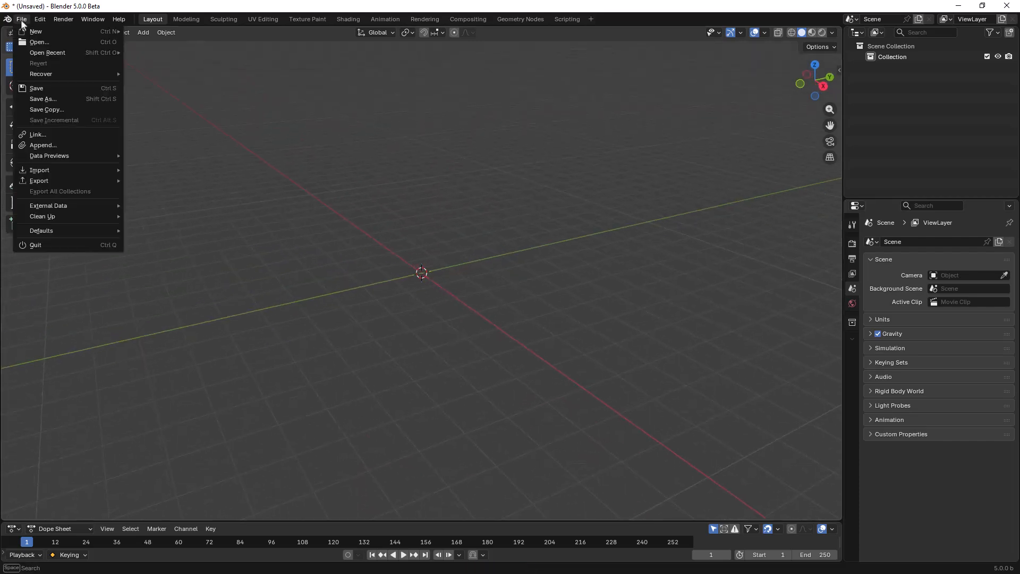
left_click(41, 43)
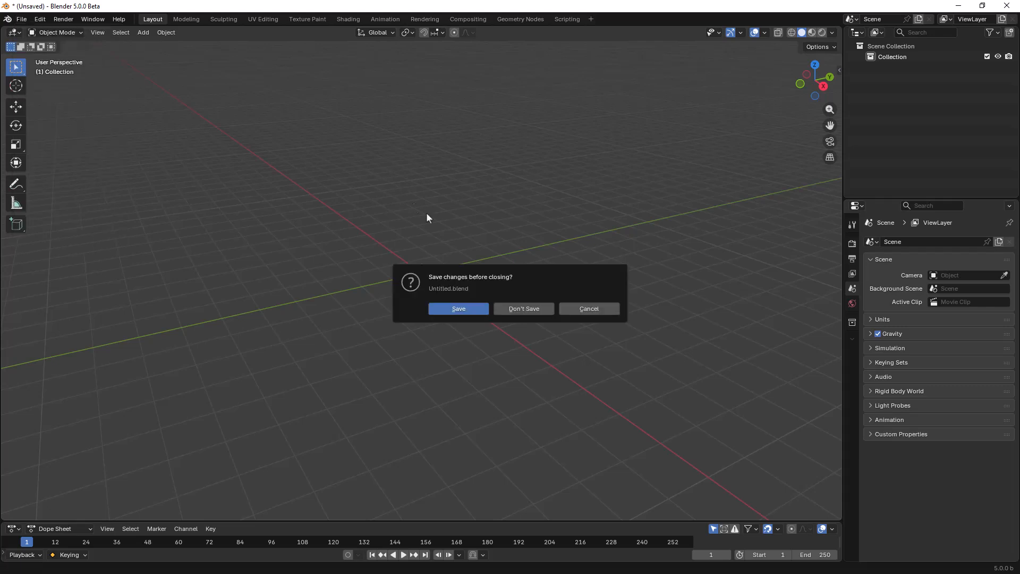
left_click(529, 309)
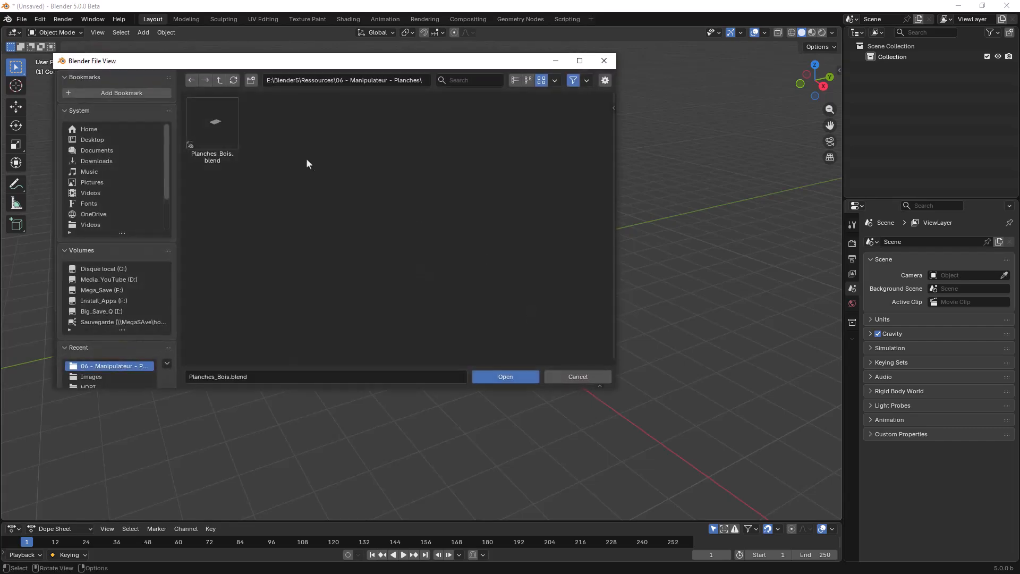
left_click(218, 122)
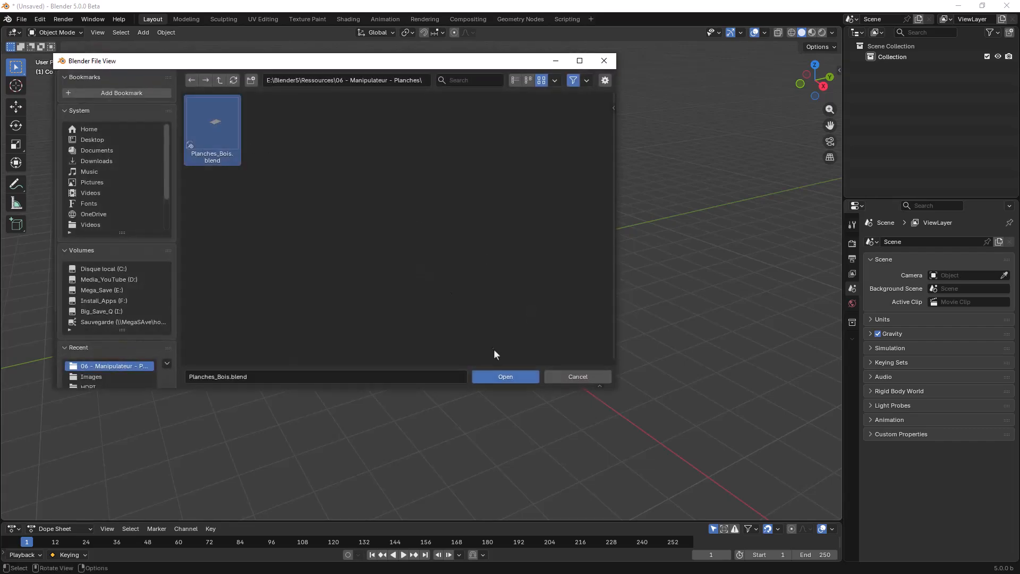
left_click(511, 376)
mouse_move(474, 335)
middle_mouse_down()
mouse_move(395, 314)
mouse_move(478, 327)
middle_mouse_up()
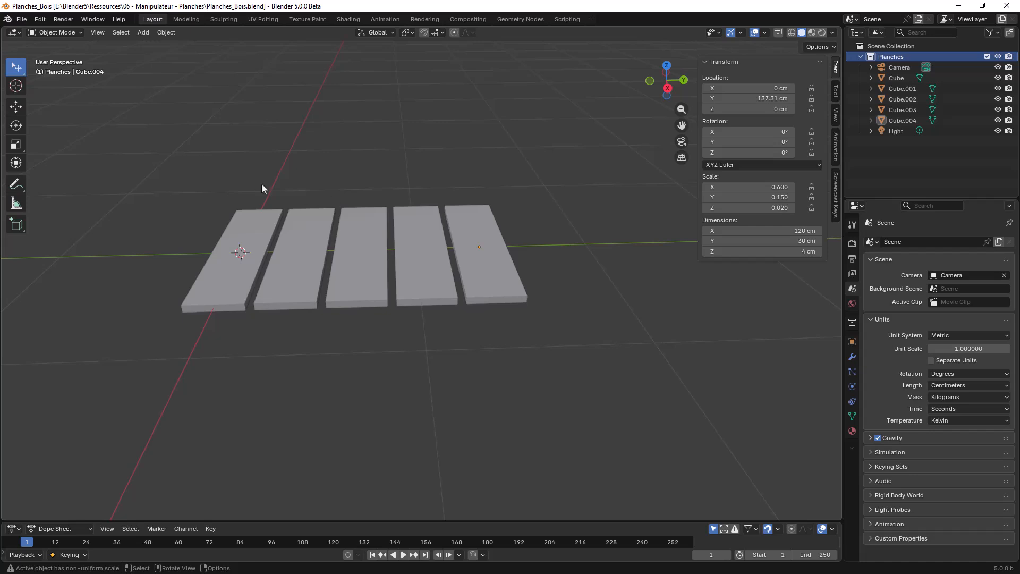
left_click(71, 33)
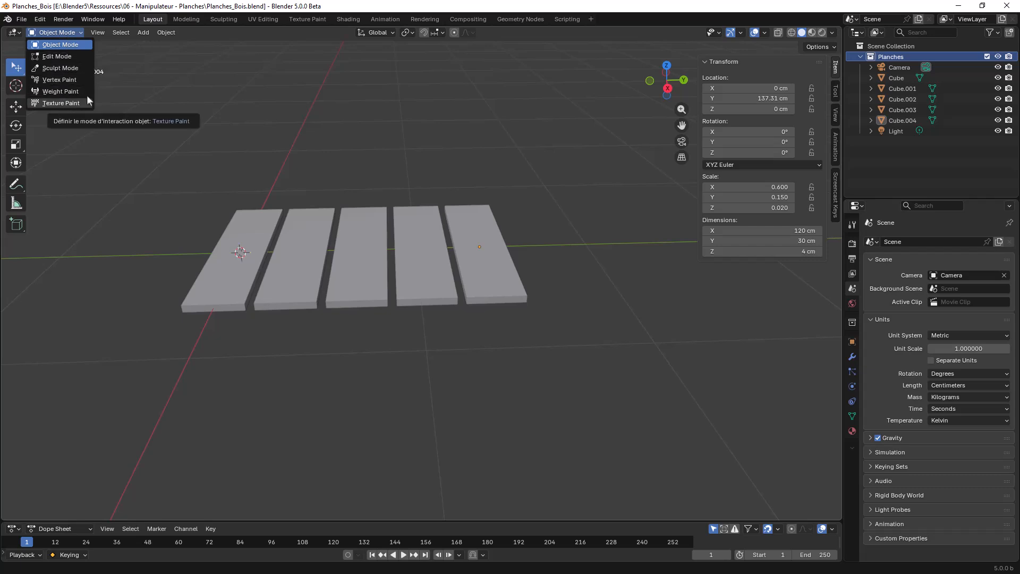
left_click(173, 63)
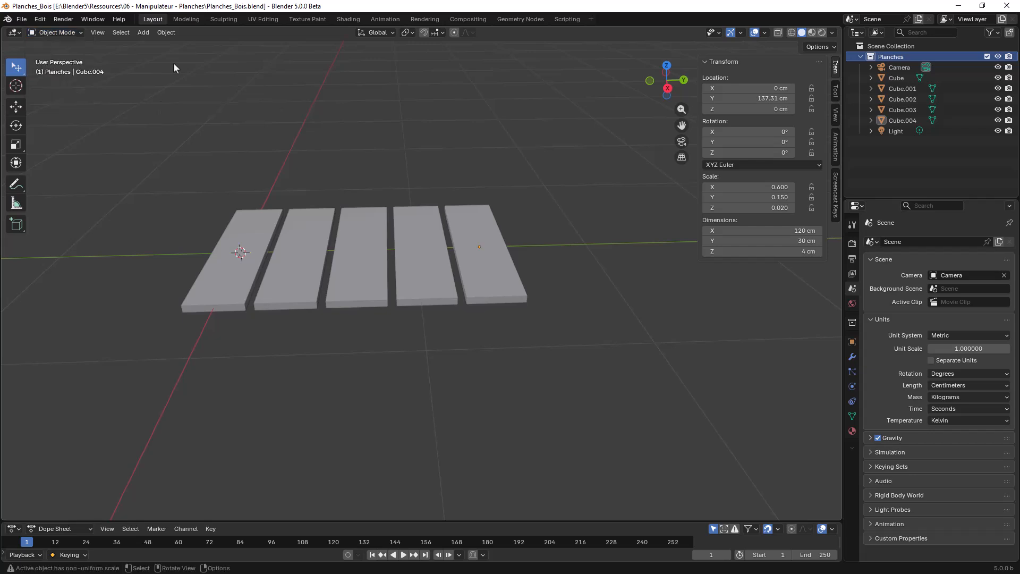
Select each of the five planks in turn in the viewport, going along the row and back, and clear the selection.
left_click(262, 239)
left_click(301, 241)
left_click(361, 234)
left_click(408, 230)
left_click(472, 228)
left_click(429, 228)
left_click(368, 228)
left_click(311, 231)
left_click(254, 232)
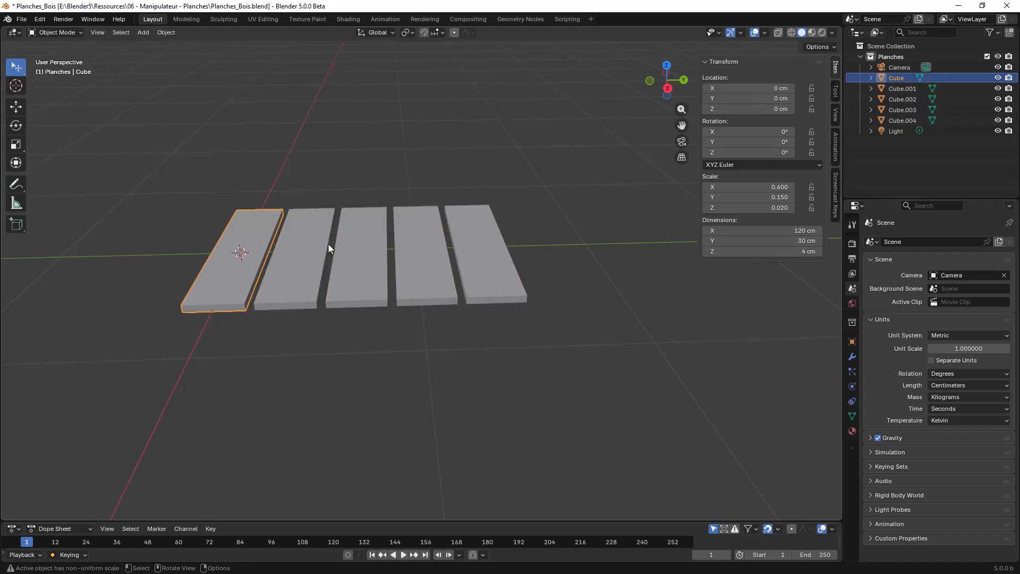
mouse_move(403, 246)
middle_mouse_down()
mouse_move(395, 238)
mouse_move(412, 242)
middle_mouse_up()
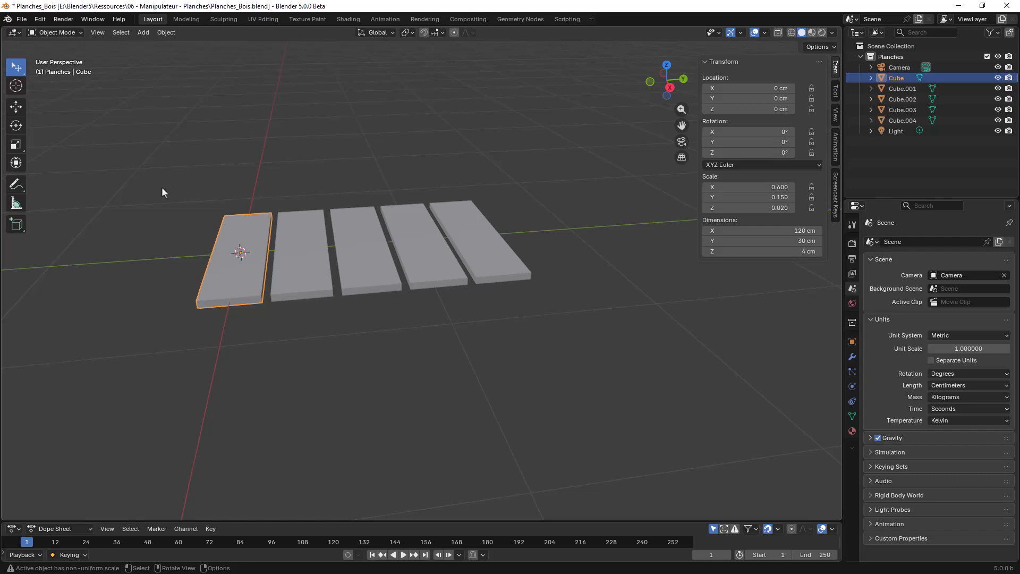
left_click(127, 142)
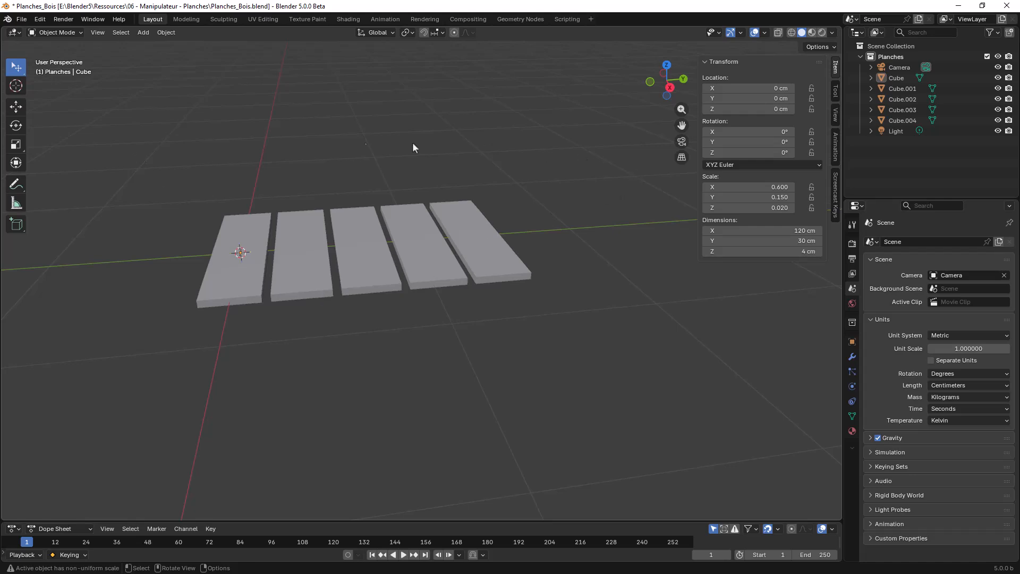
Select Cube, Cube.001, Cube.002, Cube.003 and Cube.004 one after another in the Planches collection and inspect the last plank up close.
scroll(413, 236, "down", 4)
mouse_move(403, 241)
middle_mouse_down()
mouse_move(408, 257)
mouse_move(400, 228)
mouse_move(406, 259)
middle_mouse_up()
scroll(407, 260, "up", 4)
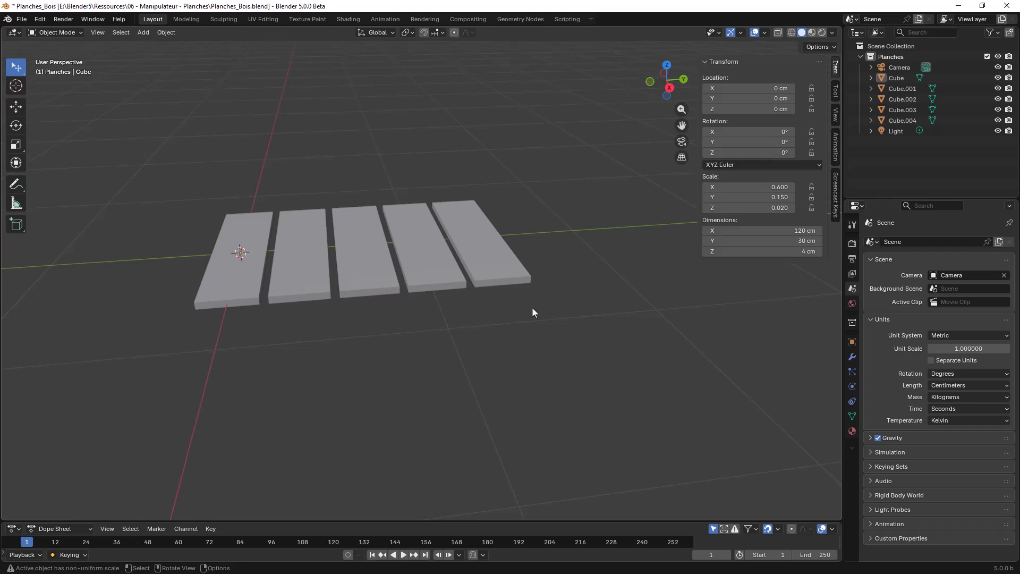
left_click(890, 80)
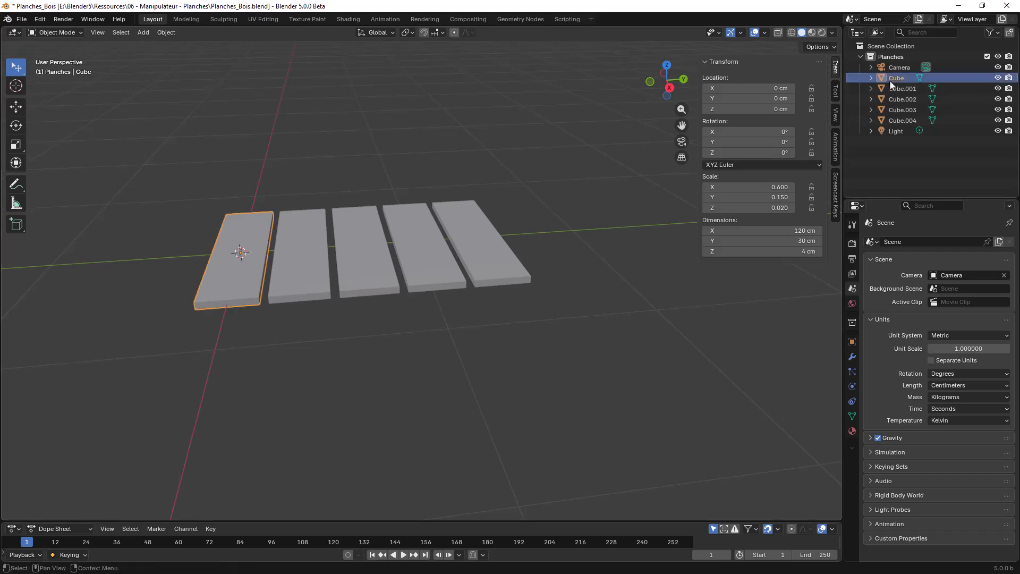
left_click(898, 87)
left_click(900, 99)
left_click(901, 109)
left_click(900, 120)
middle_click_drag(471, 309, 493, 237)
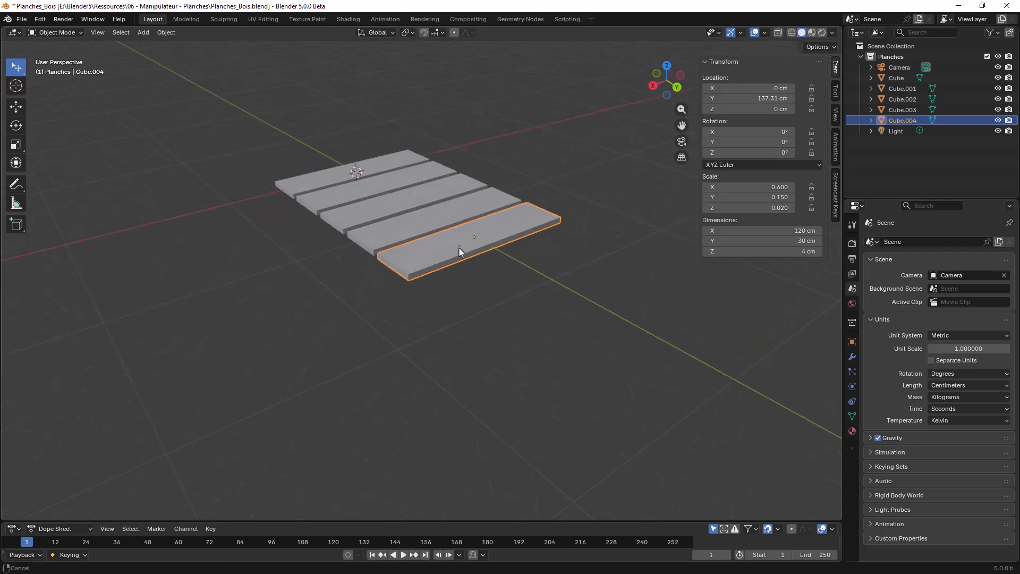
scroll(419, 314, "up", 3)
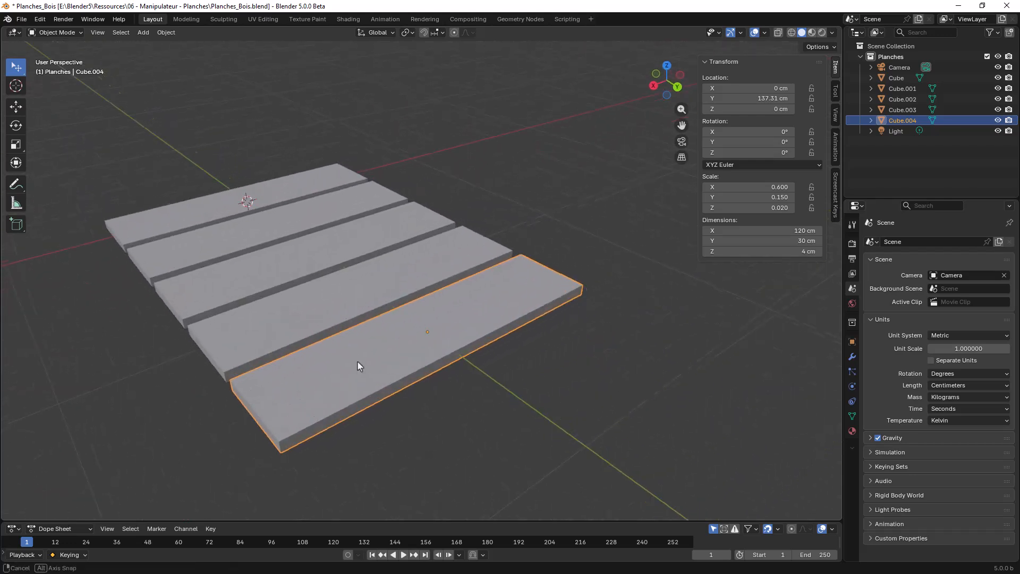